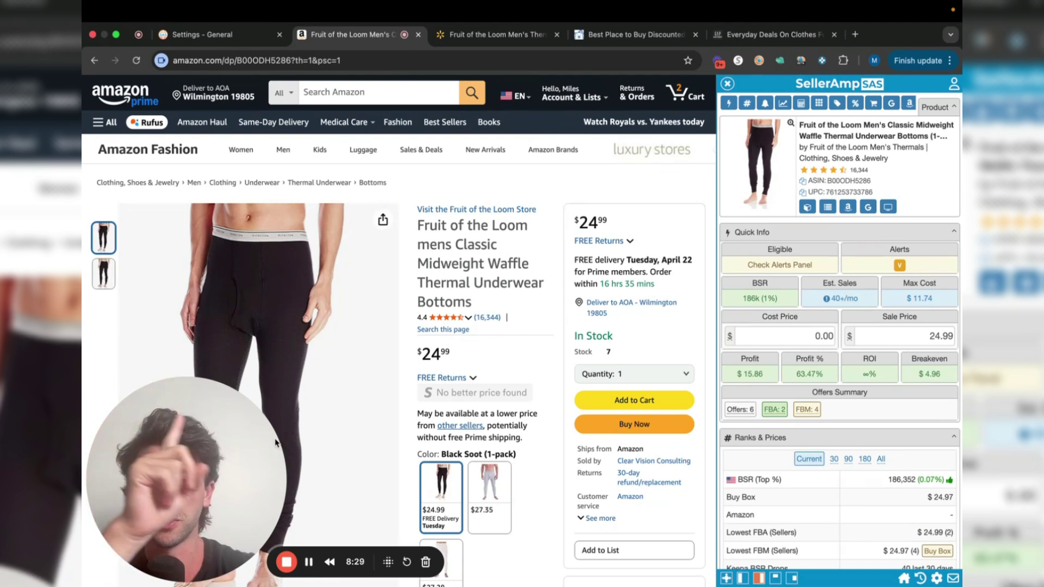
Check the Walmart price of the matching Fruit of the Loom thermal waffle bottom, coming back to the Amazon listing.
{"action": "left_click_drag", "start_coordinate": [265, 450], "coordinate": [284, 430]}
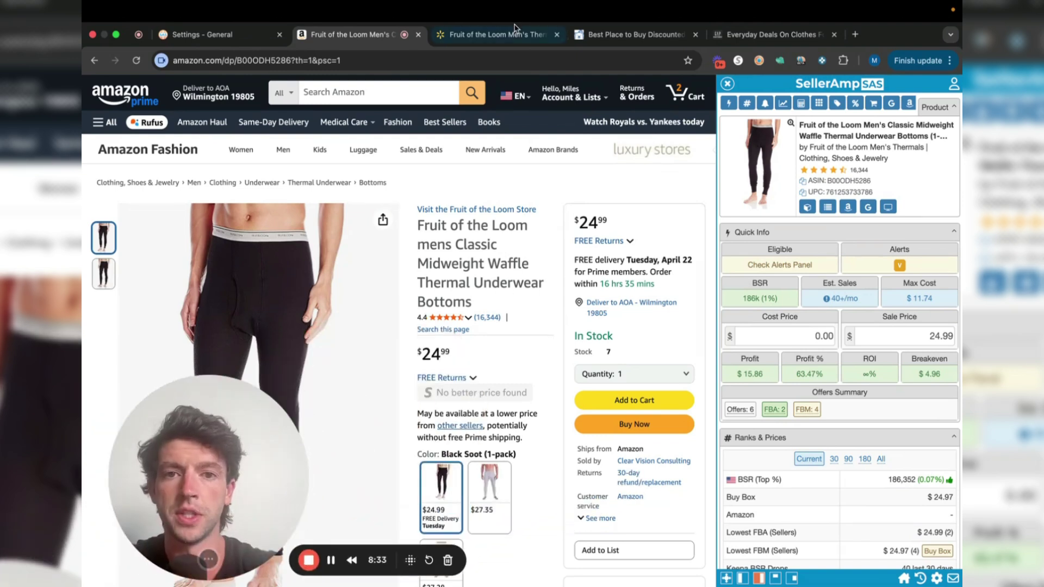
{"action": "left_click", "coordinate": [498, 36]}
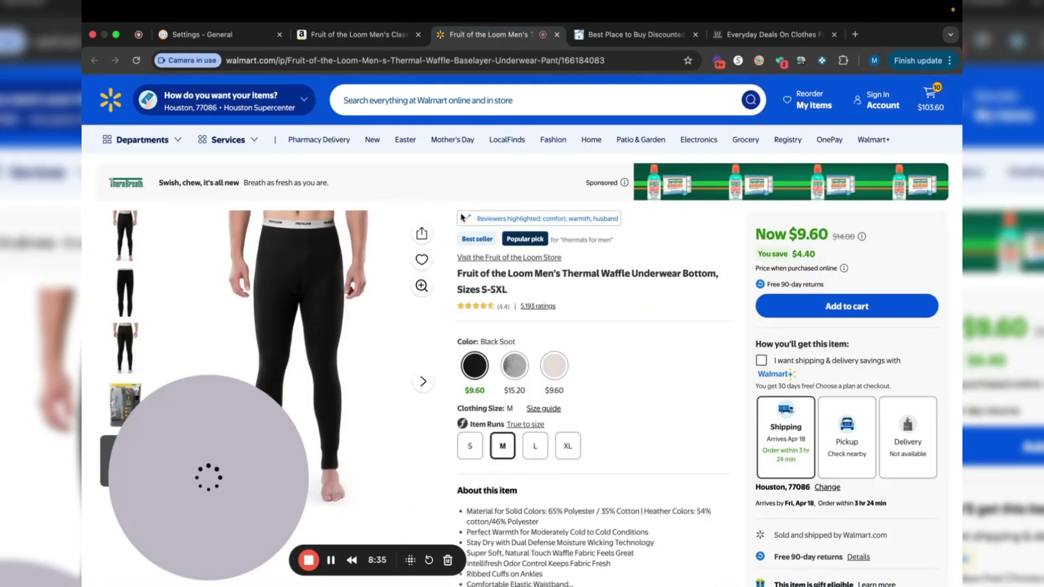
{"action": "left_click_drag", "start_coordinate": [258, 412], "coordinate": [234, 414]}
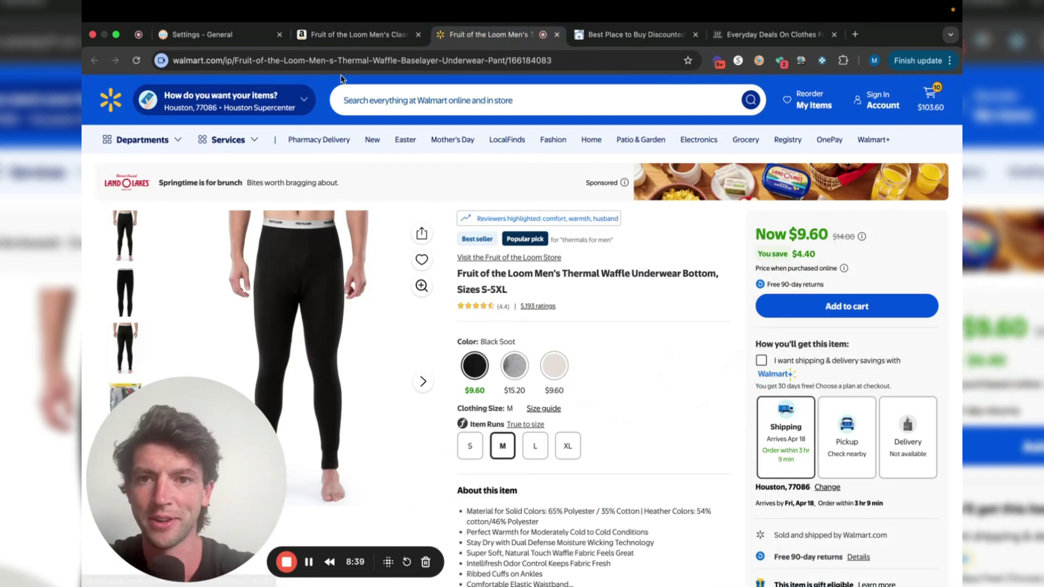
{"action": "left_click", "coordinate": [346, 38]}
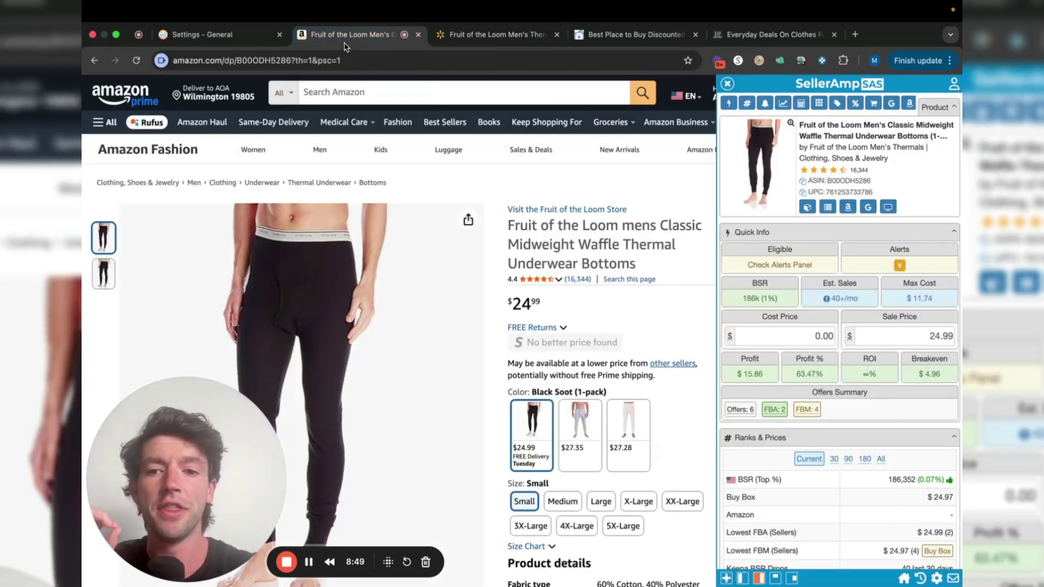
Set the cost price of the thermal underwear bottoms to 9.60 in the SellerAmp profit calculator.
{"action": "left_click_drag", "start_coordinate": [218, 475], "coordinate": [617, 372]}
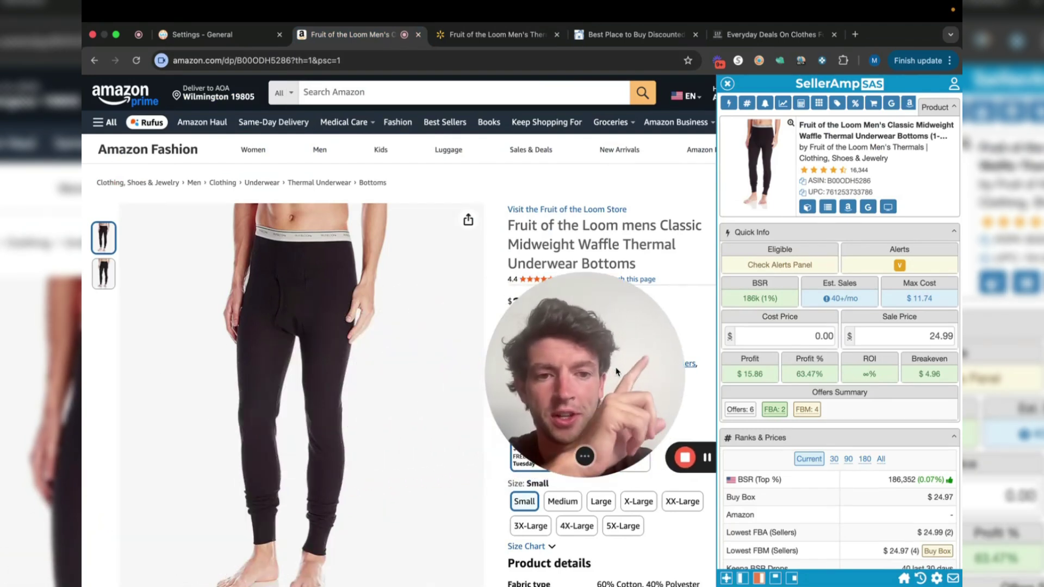
{"action": "left_click", "coordinate": [801, 343]}
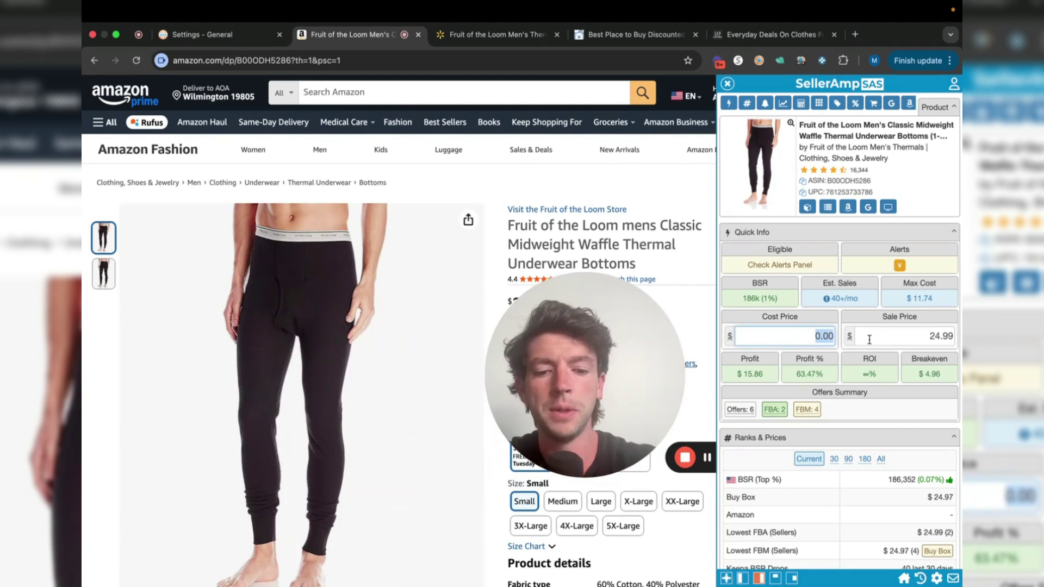
{"action": "type", "text": "9.60"}
{"action": "left_click", "coordinate": [873, 316]}
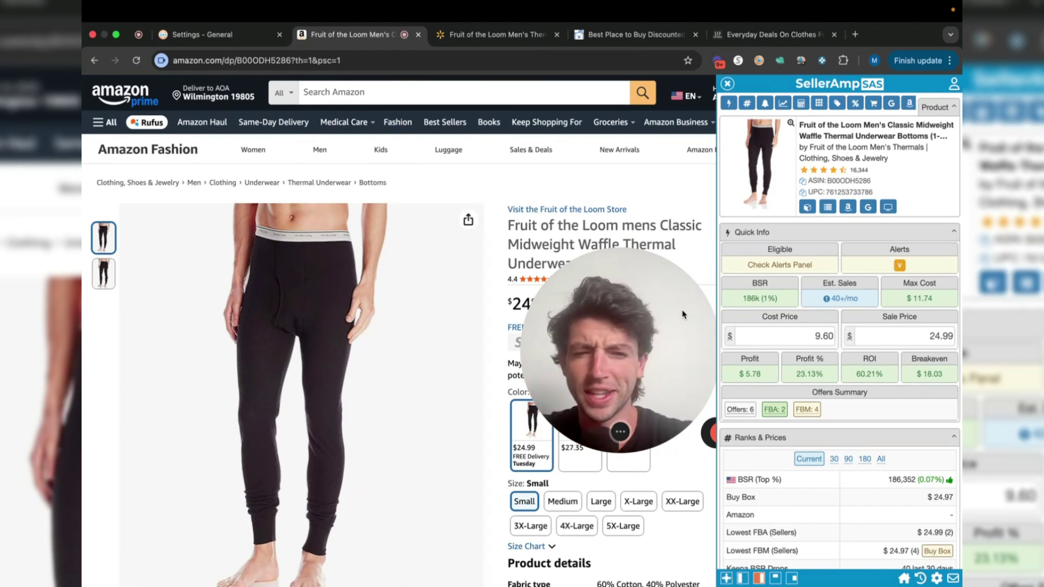
{"action": "left_click_drag", "start_coordinate": [683, 314], "coordinate": [266, 427]}
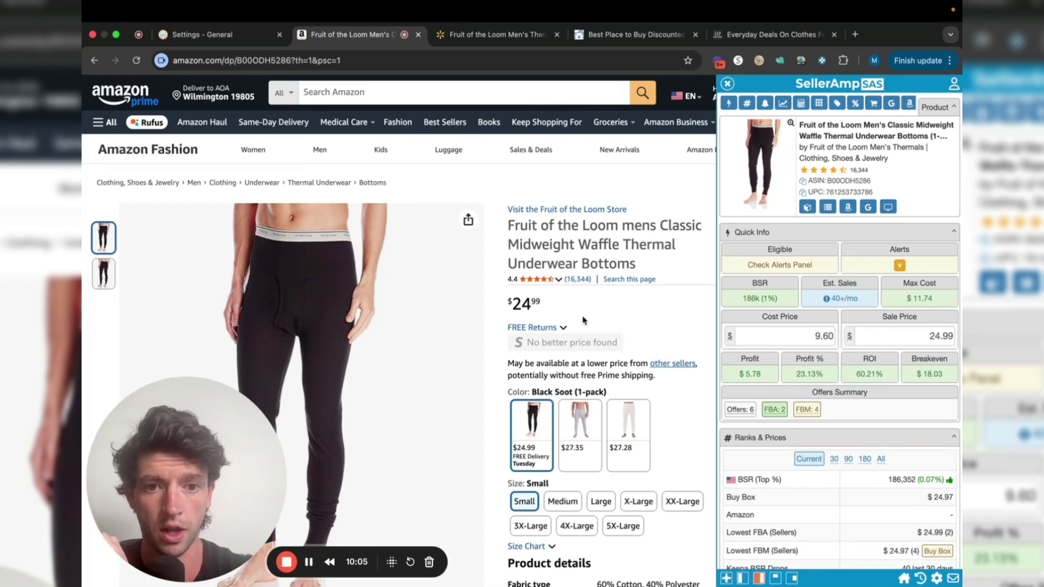
Open the SellerAmp storefront lookups of the fifth and sixth sellers in the thermal bottoms' offers list.
{"action": "scroll", "coordinate": [809, 298], "scroll_direction": "down", "scroll_amount": 20}
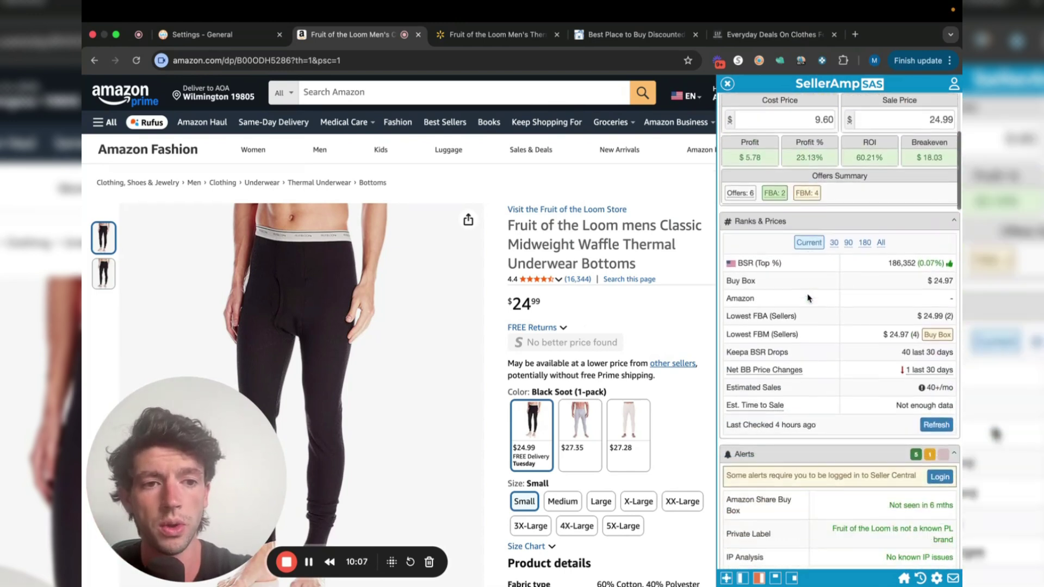
{"action": "scroll", "coordinate": [809, 297], "scroll_direction": "down", "scroll_amount": 5}
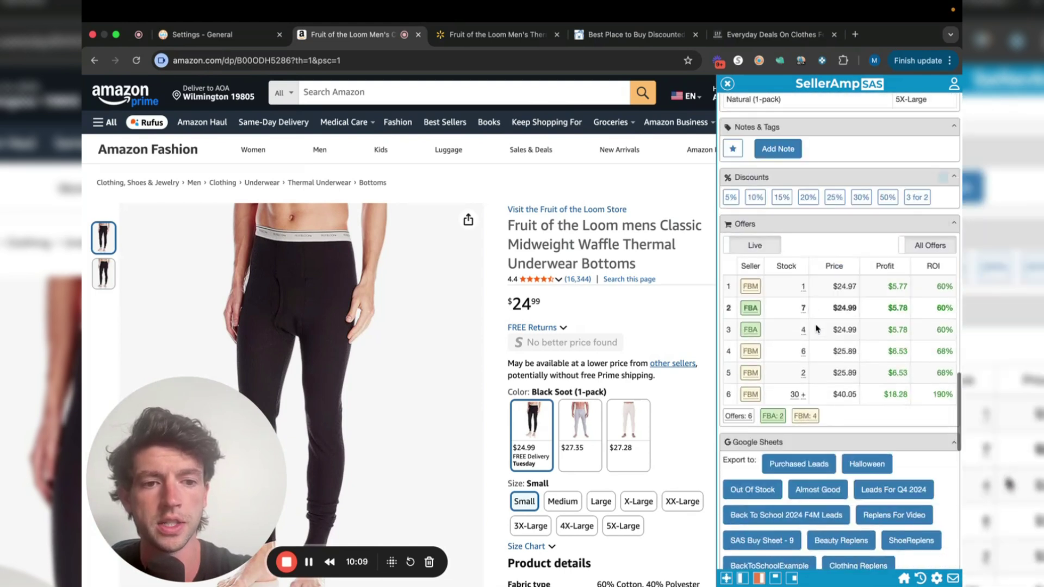
{"action": "left_click_drag", "start_coordinate": [250, 462], "coordinate": [647, 343]}
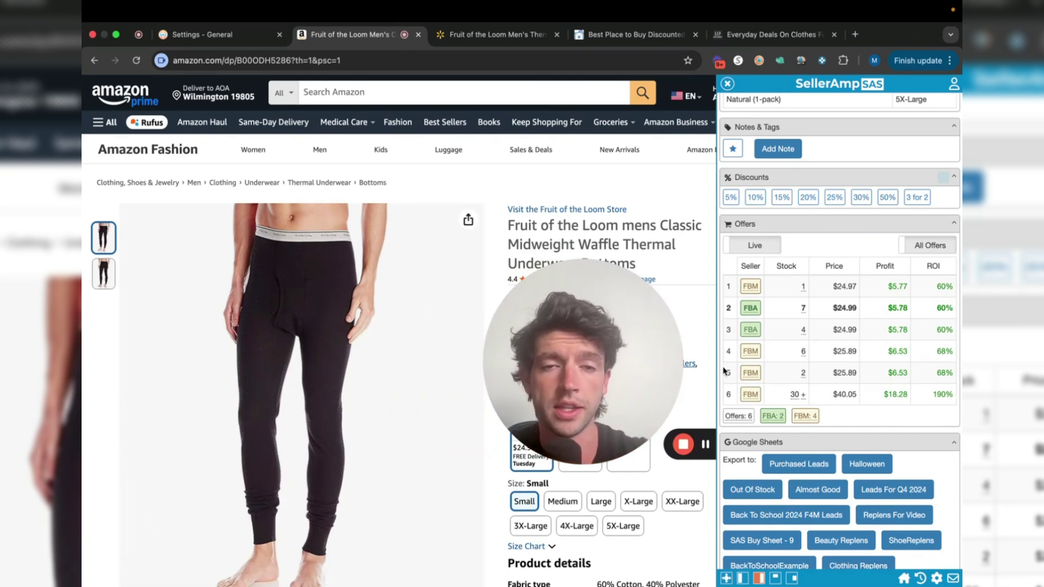
{"action": "left_click", "coordinate": [752, 374]}
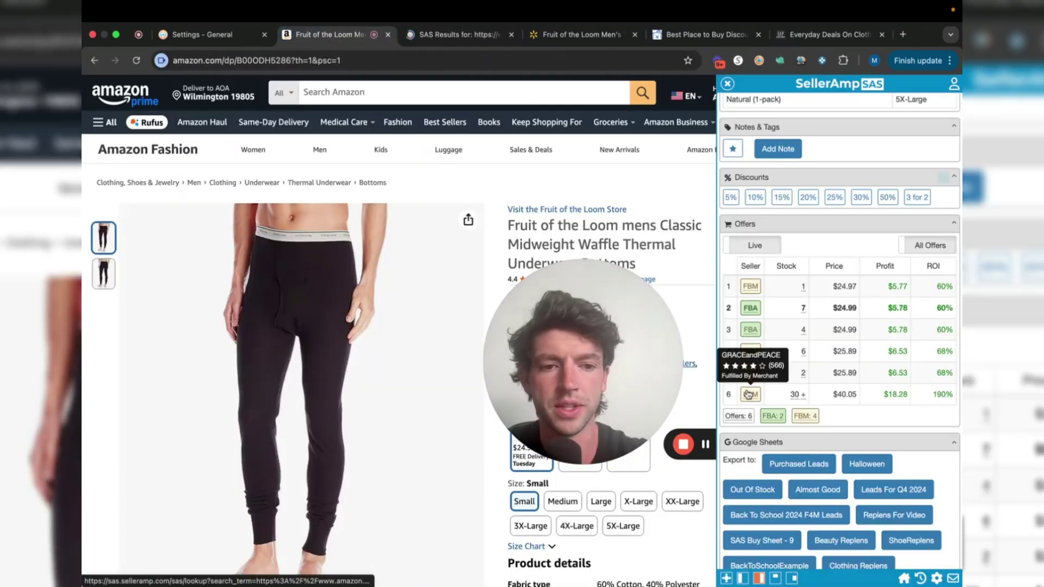
{"action": "left_click", "coordinate": [749, 394]}
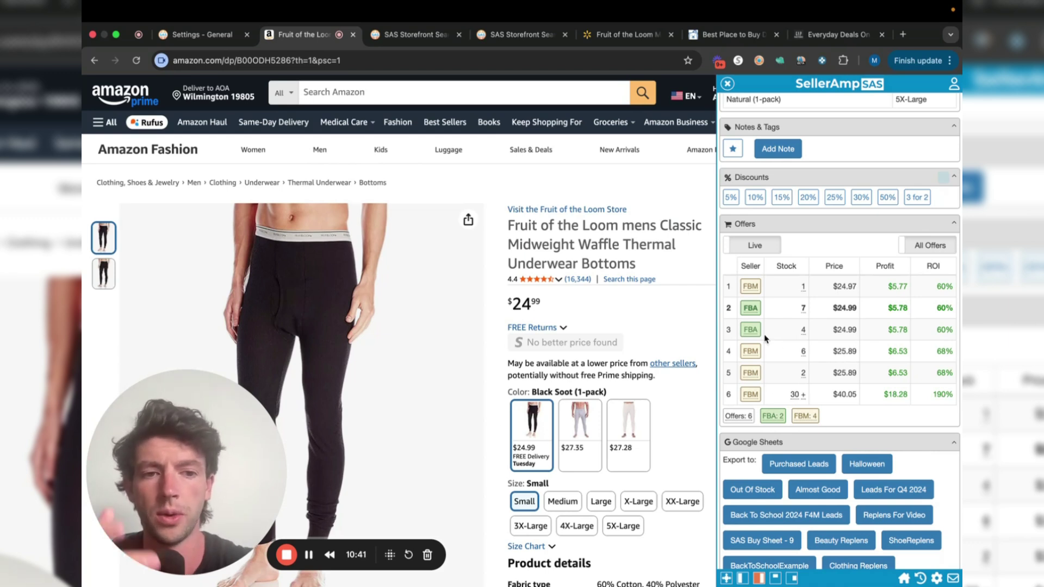
{"action": "left_click_drag", "start_coordinate": [178, 488], "coordinate": [477, 371]}
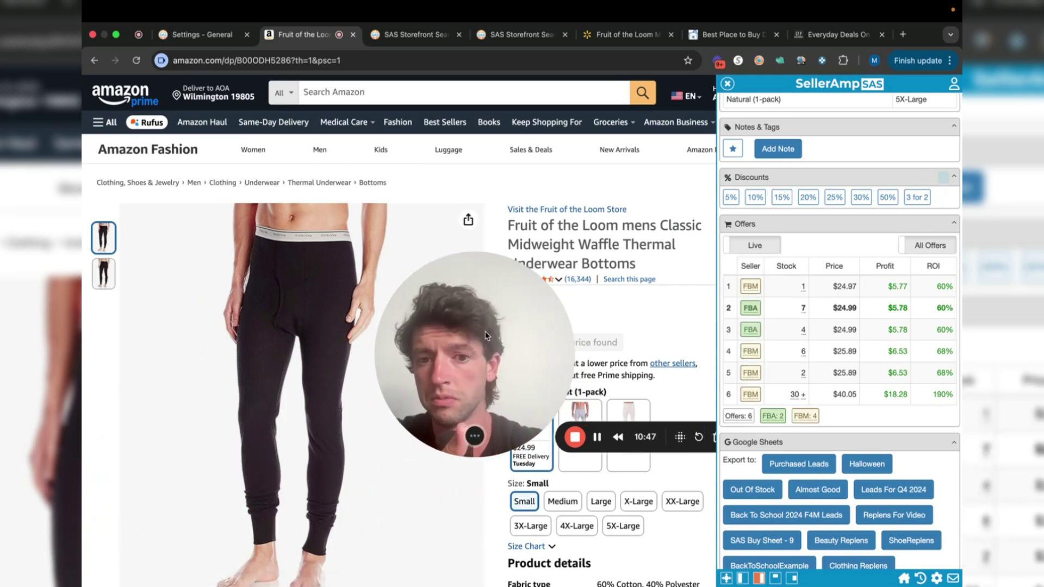
{"action": "left_click_drag", "start_coordinate": [576, 372], "coordinate": [277, 439]}
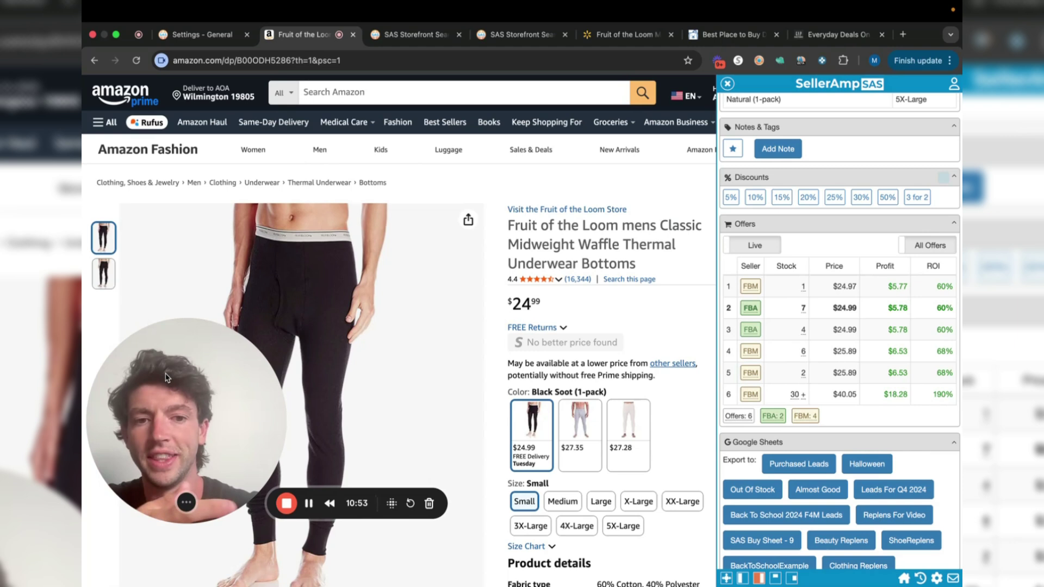
{"action": "left_click_drag", "start_coordinate": [167, 379], "coordinate": [466, 359]}
{"action": "mouse_move", "coordinate": [750, 309]}
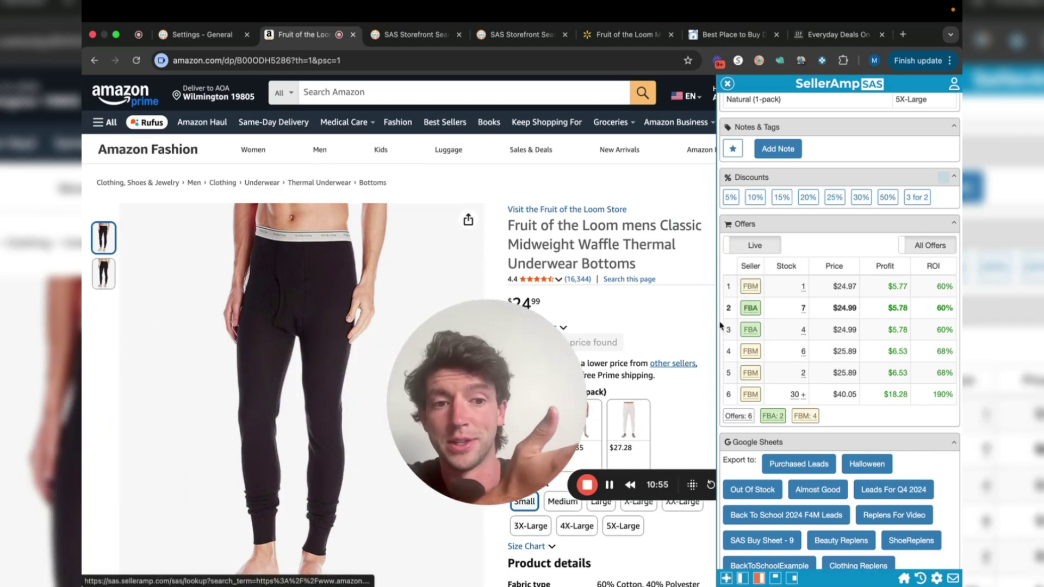
{"action": "left_click_drag", "start_coordinate": [537, 352], "coordinate": [237, 428]}
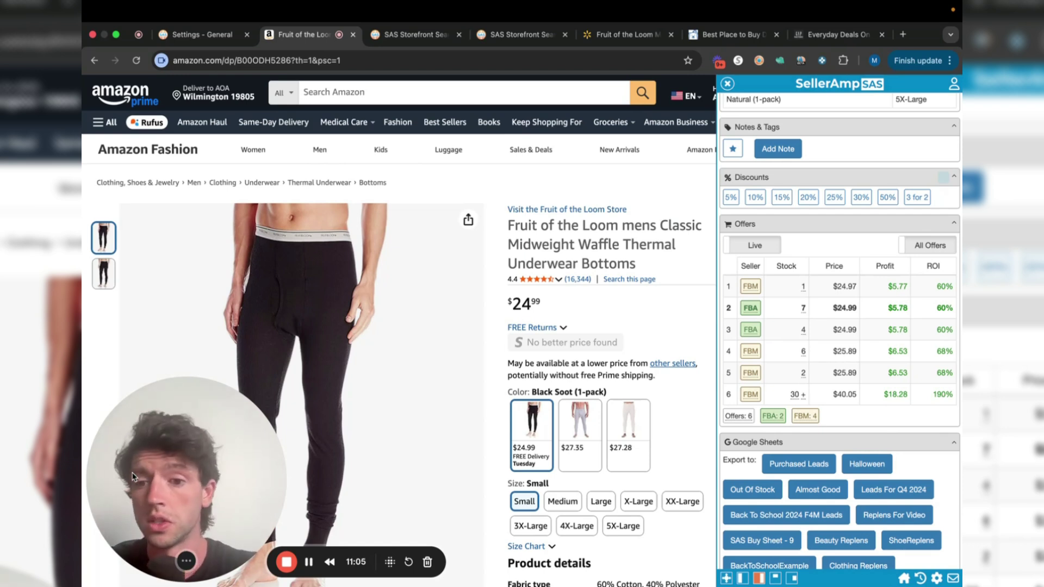
Examine the top brands, categories and product listings of the GRACEandPEACE storefront in SellerAmp.
{"action": "left_click", "coordinate": [405, 37]}
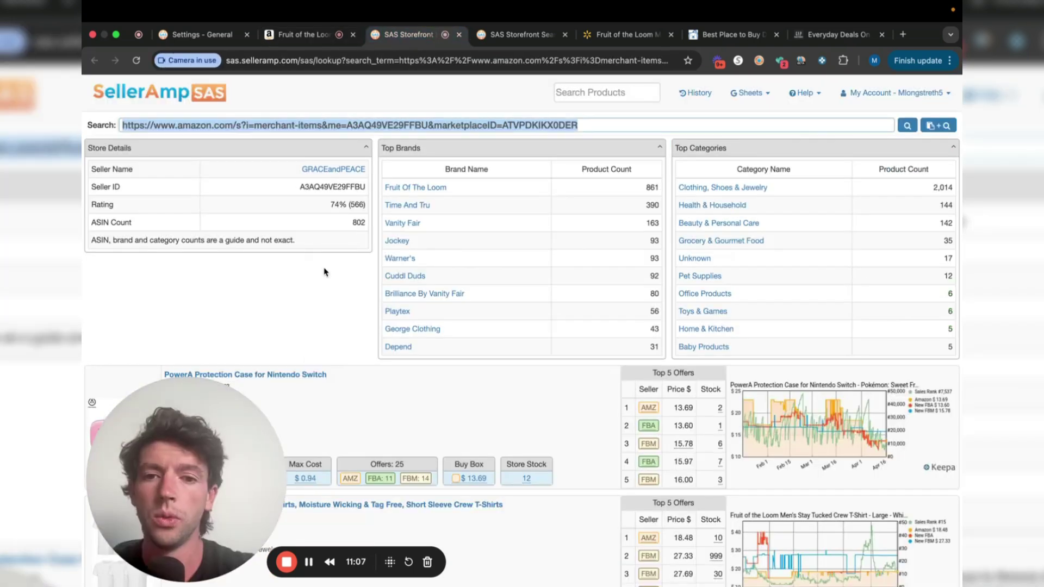
{"action": "mouse_move", "coordinate": [248, 472]}
{"action": "left_mouse_down"}
{"action": "mouse_move", "coordinate": [319, 252]}
{"action": "mouse_move", "coordinate": [639, 226]}
{"action": "mouse_move", "coordinate": [462, 376]}
{"action": "mouse_move", "coordinate": [248, 472]}
{"action": "left_mouse_up"}
{"action": "scroll", "coordinate": [466, 346], "scroll_direction": "down", "scroll_amount": 3}
{"action": "scroll", "coordinate": [466, 346], "scroll_direction": "down", "scroll_amount": 2}
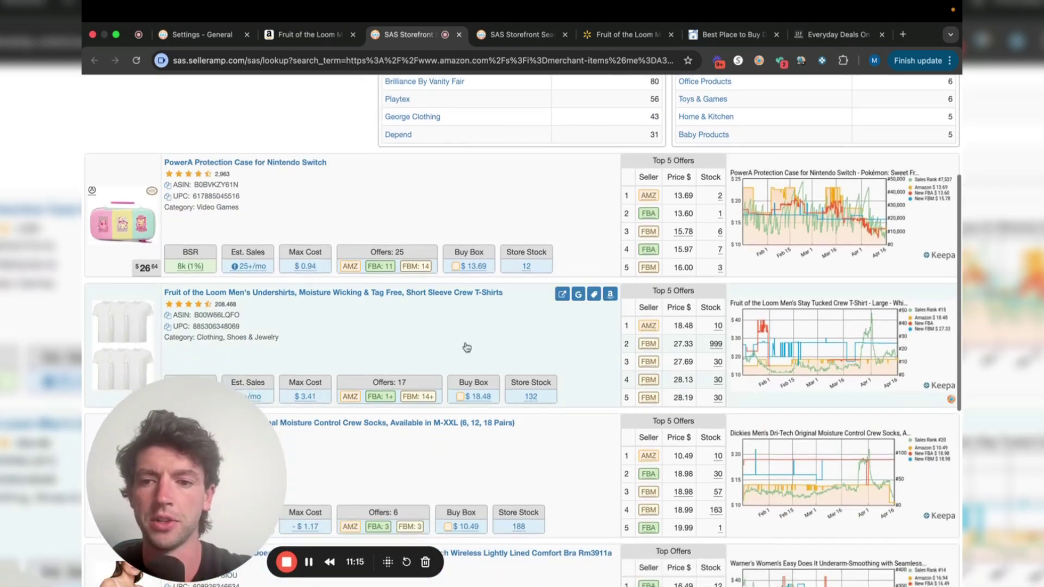
{"action": "left_click_drag", "start_coordinate": [163, 465], "coordinate": [213, 436]}
{"action": "left_click_drag", "start_coordinate": [496, 41], "coordinate": [425, 37]}
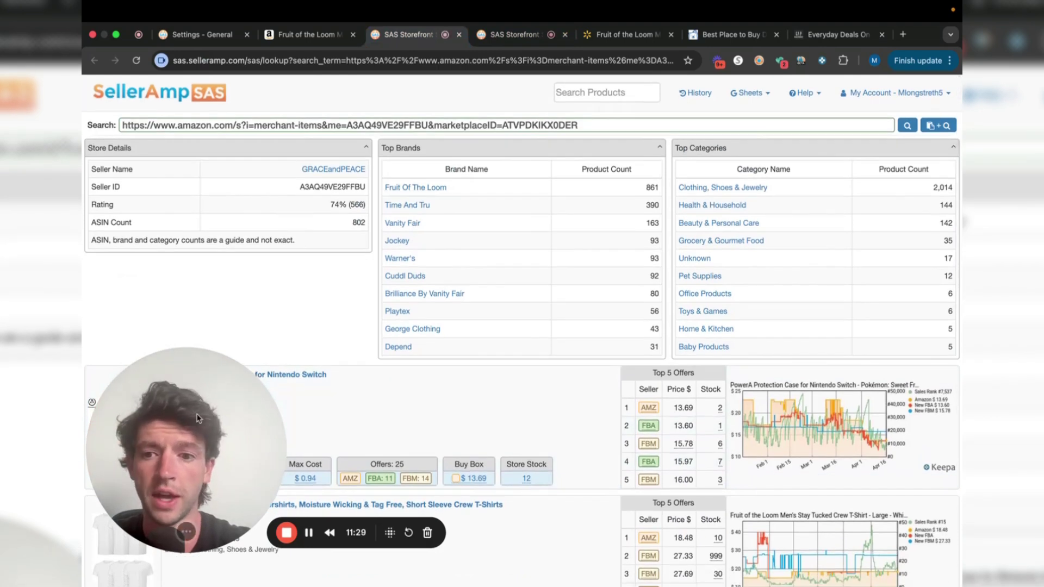
Filter the GRACEandPEACE storefront to the Fruit Of The Loom brand and browse its products.
{"action": "left_click_drag", "start_coordinate": [198, 417], "coordinate": [272, 224]}
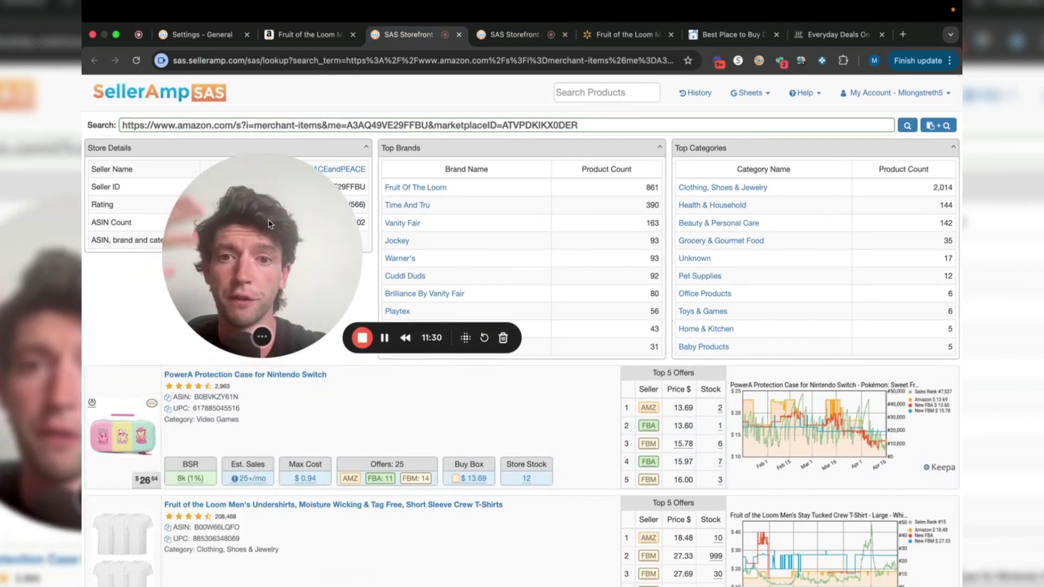
{"action": "left_click", "coordinate": [387, 189]}
{"action": "left_click_drag", "start_coordinate": [331, 211], "coordinate": [257, 376]}
{"action": "scroll", "coordinate": [341, 298], "scroll_direction": "down", "scroll_amount": 3}
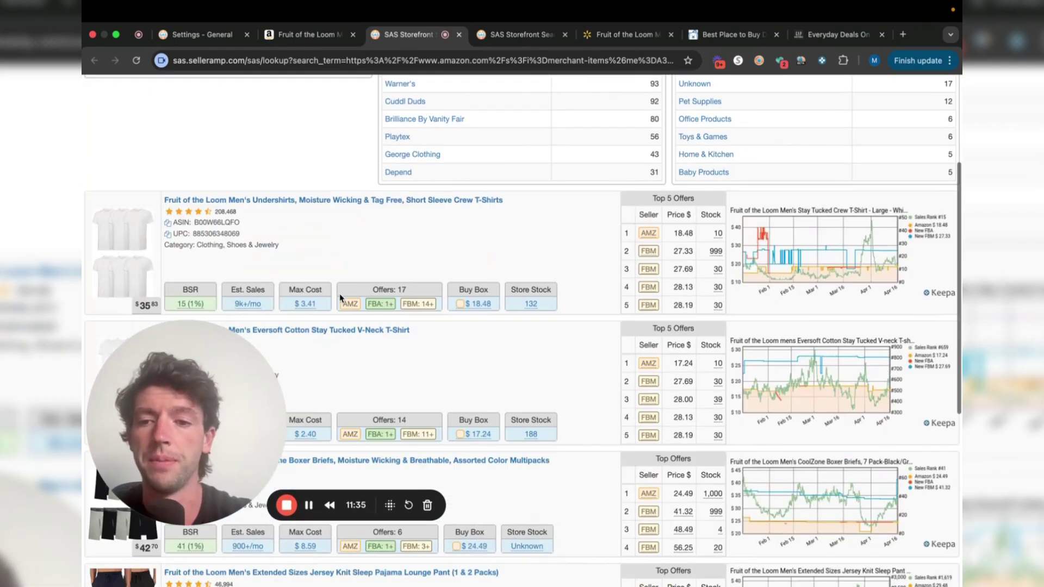
{"action": "scroll", "coordinate": [341, 298], "scroll_direction": "down", "scroll_amount": 2}
{"action": "left_click_drag", "start_coordinate": [206, 405], "coordinate": [205, 464]}
{"action": "scroll", "coordinate": [323, 350], "scroll_direction": "down", "scroll_amount": 2}
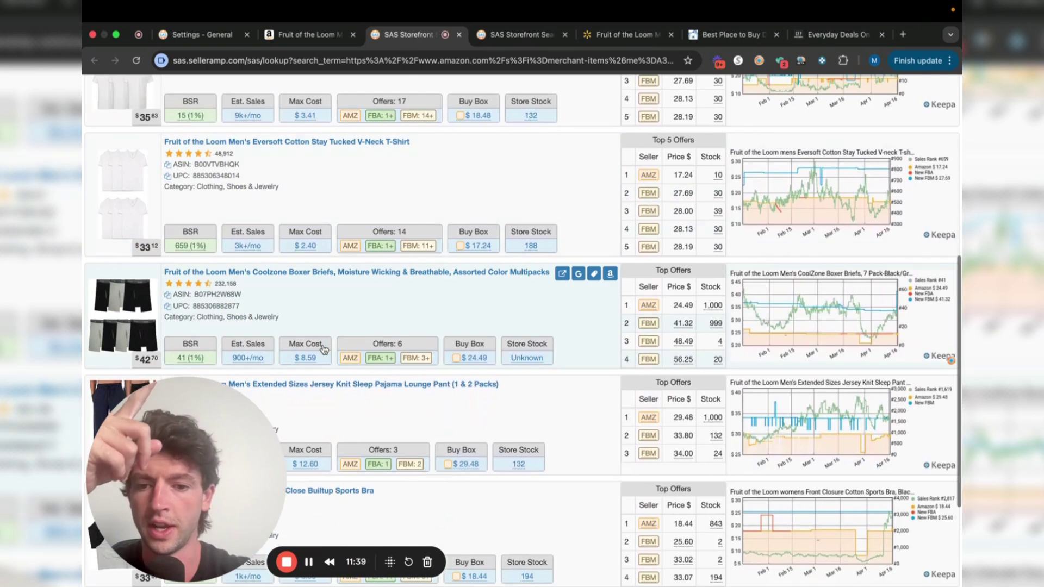
Open the Amazon product pages of the lounge pant, Coolzone boxer briefs, V-neck T-shirt and crew T-shirts from the storefront results.
{"action": "left_click_drag", "start_coordinate": [191, 437], "coordinate": [294, 478]}
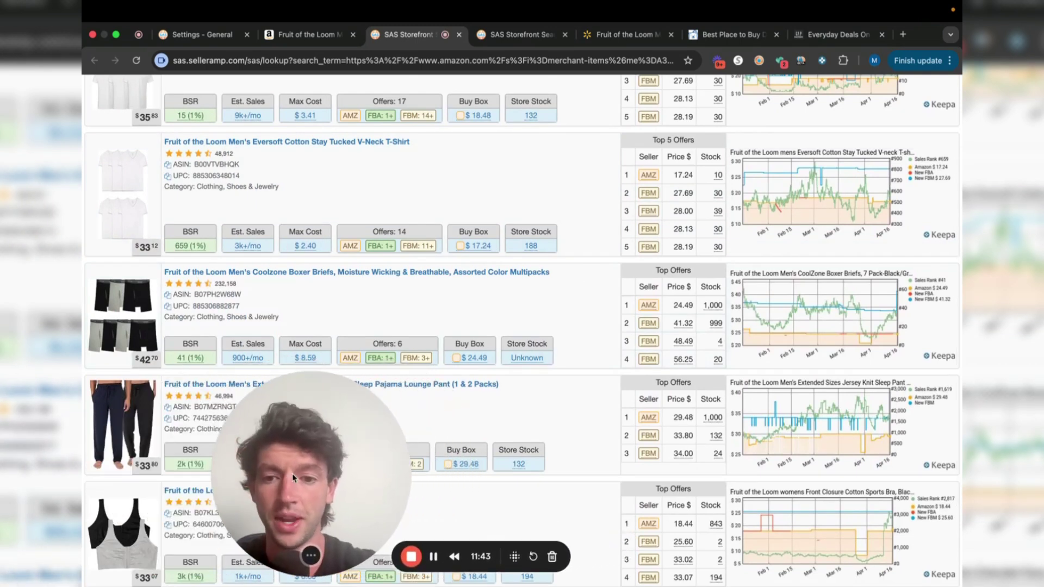
{"action": "left_click", "coordinate": [578, 385]}
{"action": "left_click", "coordinate": [378, 39]}
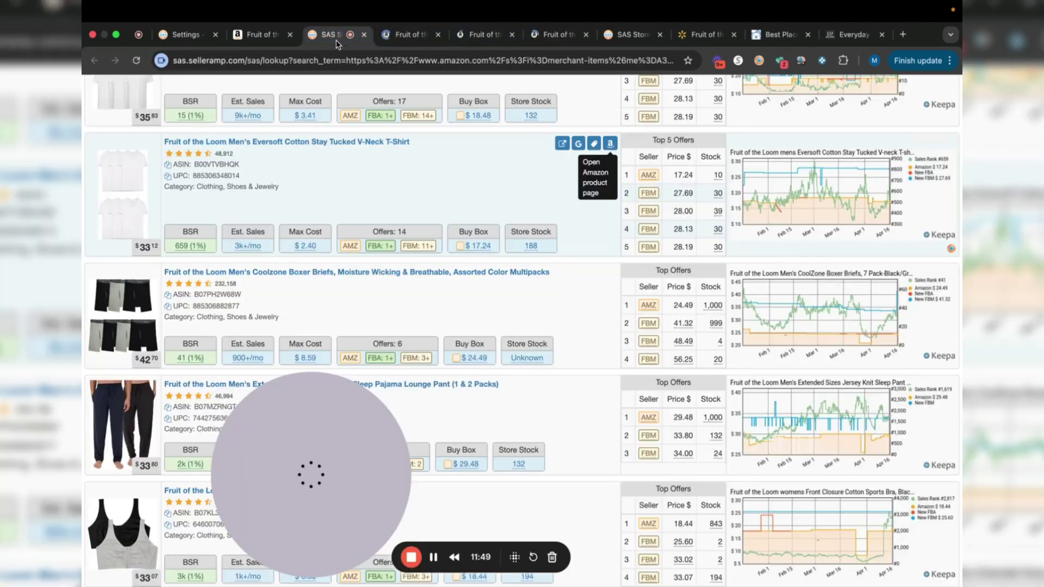
{"action": "scroll", "coordinate": [610, 173], "scroll_direction": "up", "scroll_amount": 5}
{"action": "left_click", "coordinate": [611, 172]}
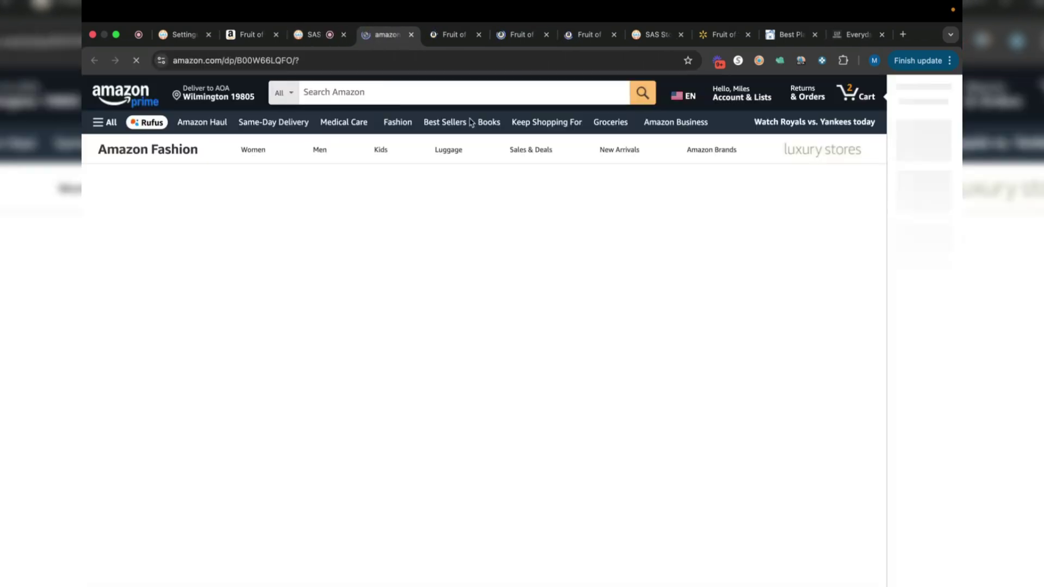
{"action": "left_click", "coordinate": [314, 35]}
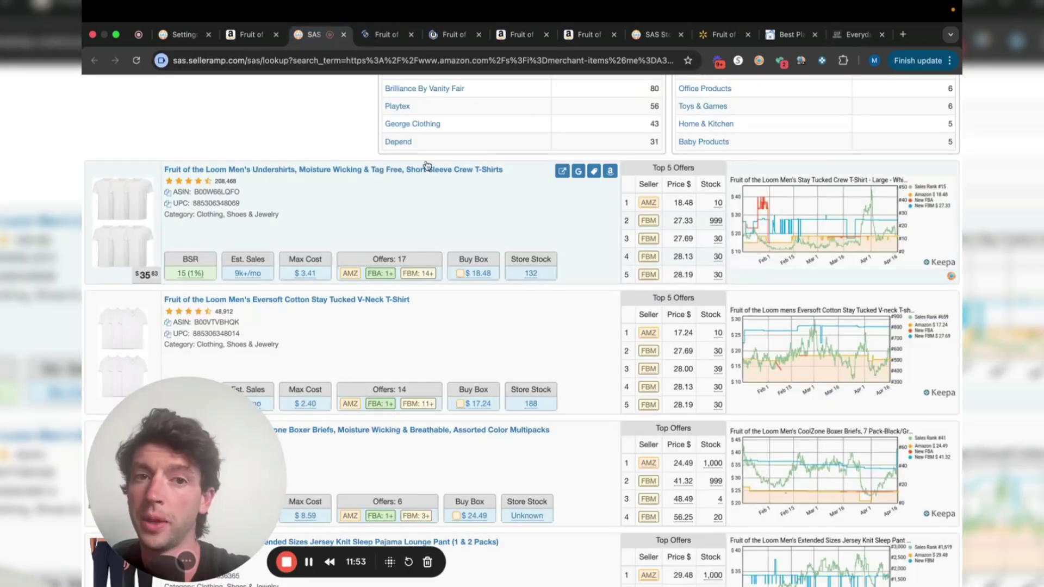
Show the Keepa variations table on the Amazon page of the Fruit of the Loom short sleeve crew T-shirts.
{"action": "left_click", "coordinate": [571, 36]}
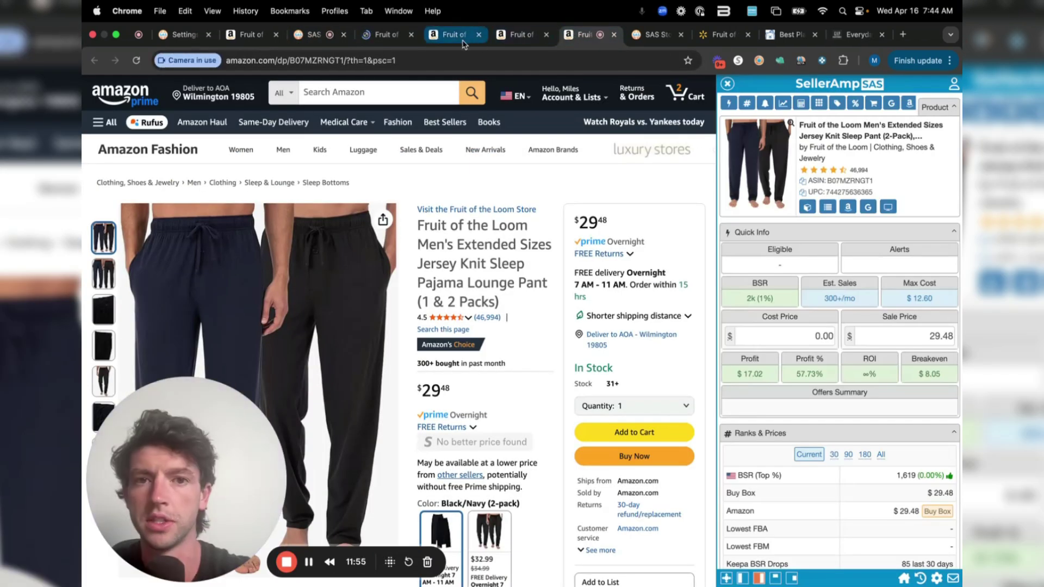
{"action": "left_click", "coordinate": [394, 39]}
{"action": "scroll", "coordinate": [503, 272], "scroll_direction": "down", "scroll_amount": 2}
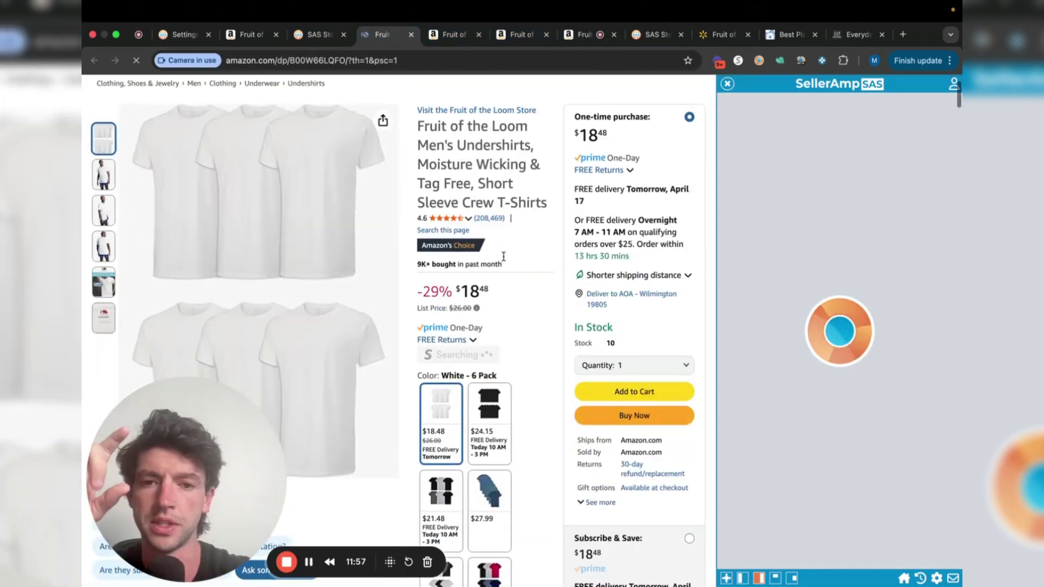
{"action": "left_click_drag", "start_coordinate": [220, 438], "coordinate": [174, 490]}
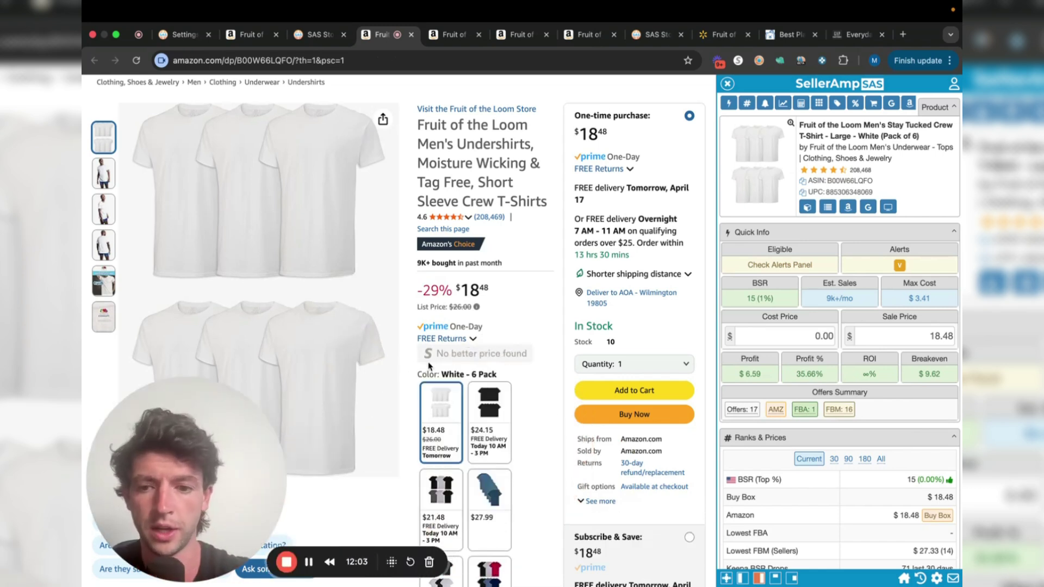
{"action": "scroll", "coordinate": [430, 366], "scroll_direction": "down", "scroll_amount": 15}
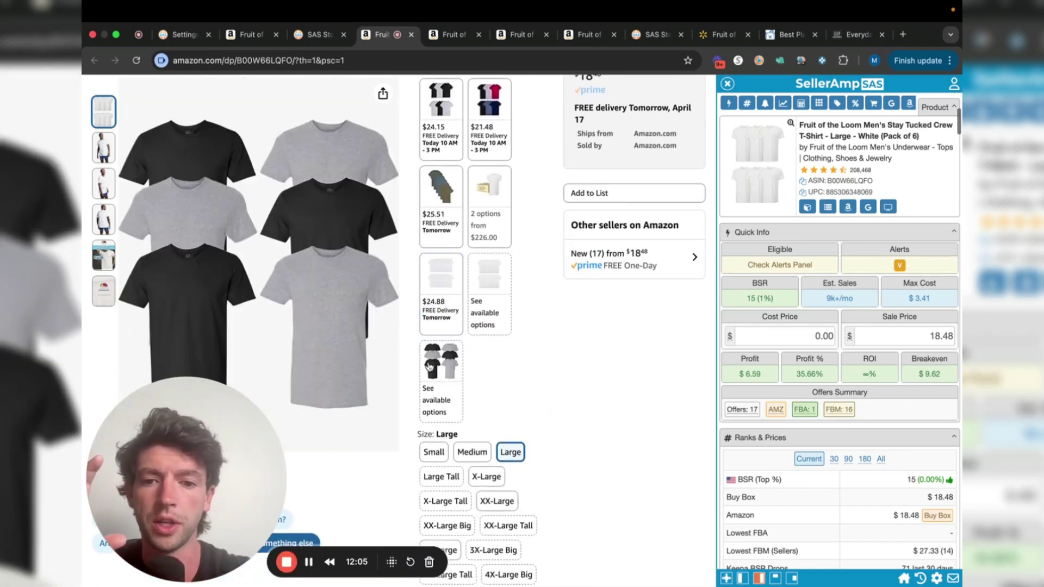
{"action": "scroll", "coordinate": [429, 363], "scroll_direction": "down", "scroll_amount": 15}
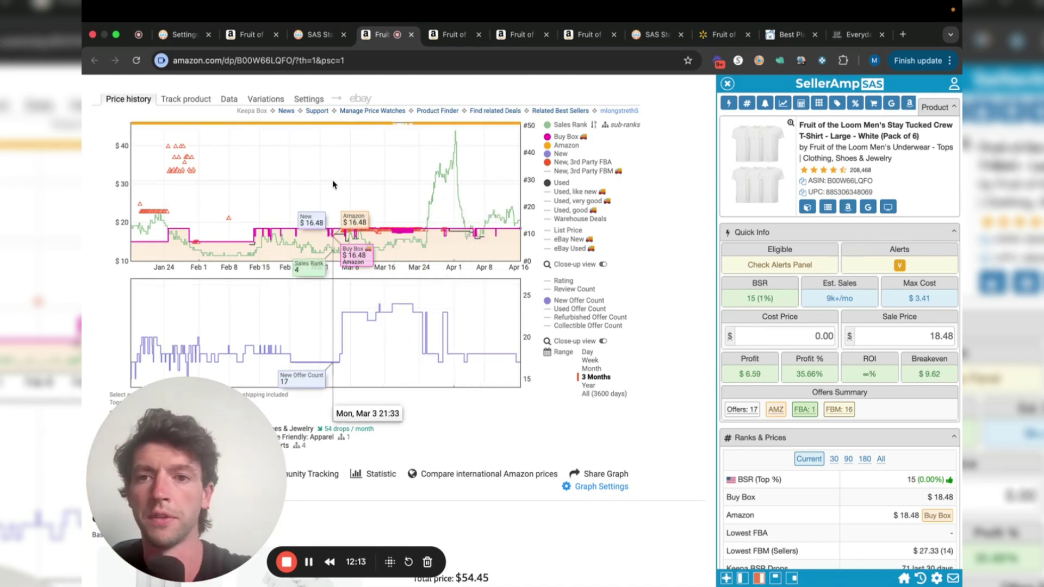
{"action": "left_click", "coordinate": [264, 99]}
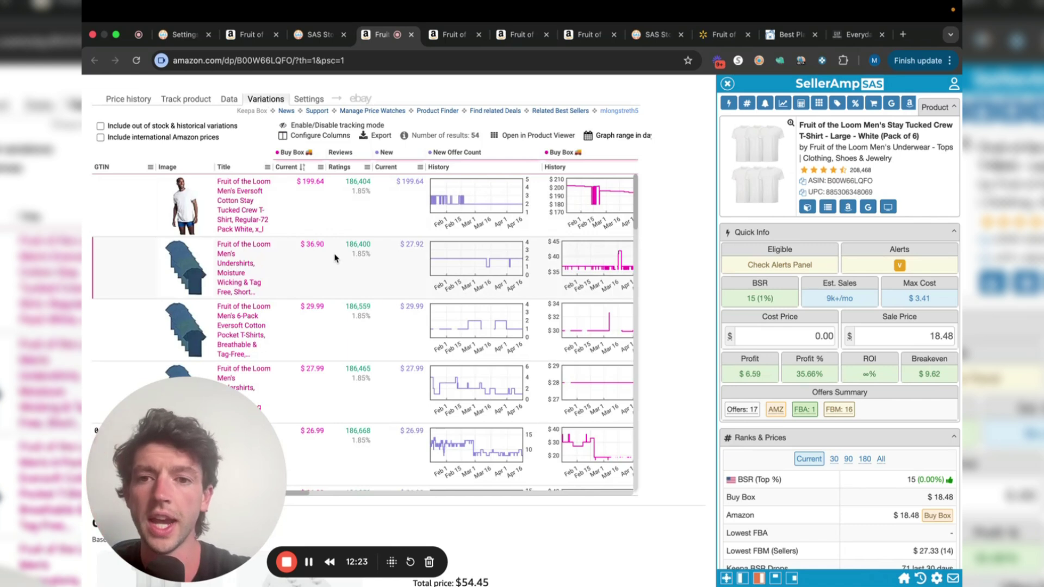
Open the White - 6 Pack - Big & Tall variation of the crew T-shirts from the Keepa variations table.
{"action": "left_click_drag", "start_coordinate": [231, 455], "coordinate": [229, 530]}
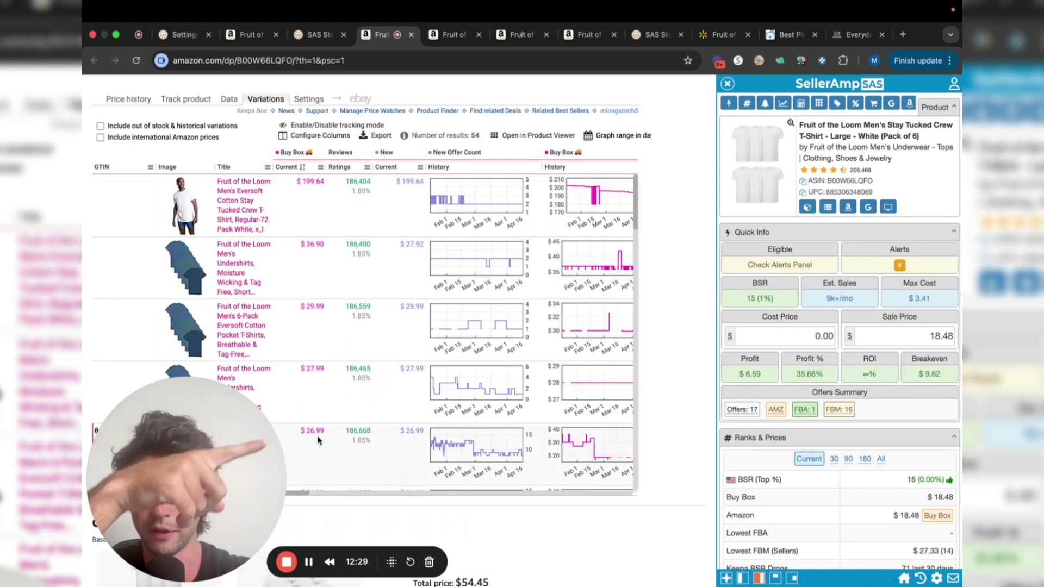
{"action": "scroll", "coordinate": [318, 440], "scroll_direction": "down", "scroll_amount": 2}
{"action": "left_click", "coordinate": [249, 342]}
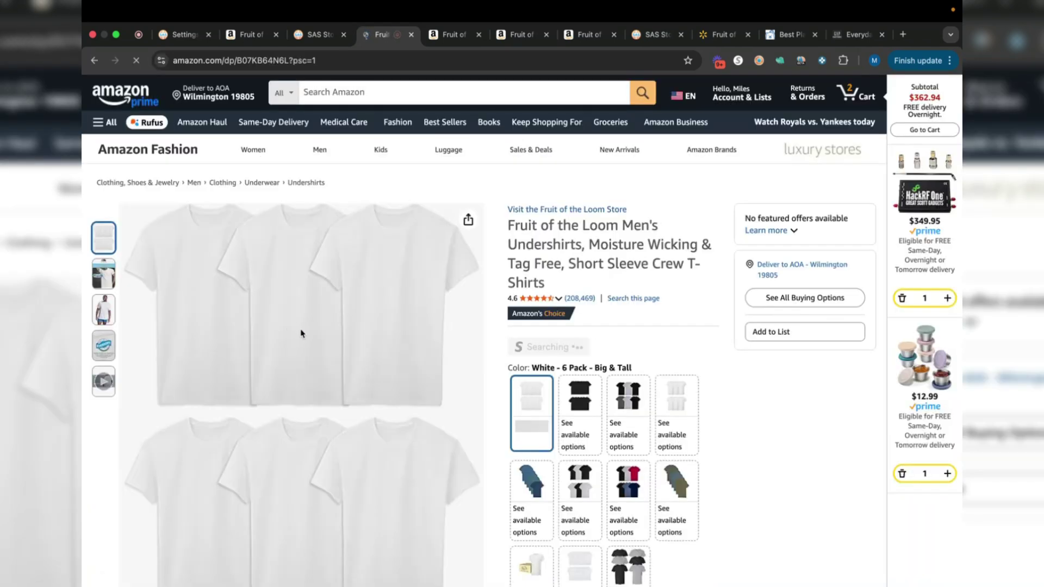
Look up the white 6-pack Large Tall crew T-shirts on Google from SellerAmp and browse the retail offers.
{"action": "scroll", "coordinate": [646, 283], "scroll_direction": "down", "scroll_amount": 15}
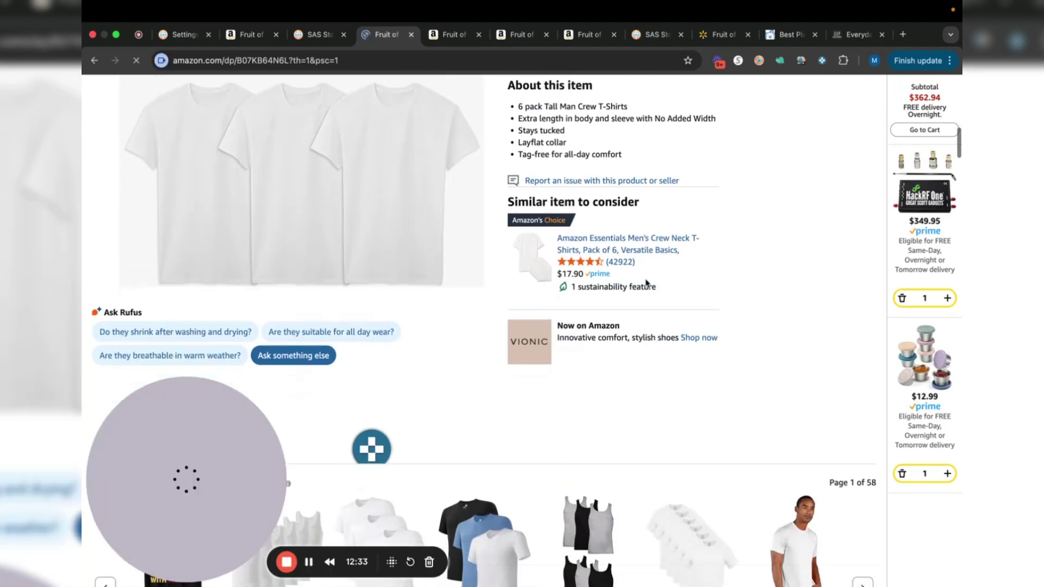
{"action": "scroll", "coordinate": [599, 283], "scroll_direction": "up", "scroll_amount": 15}
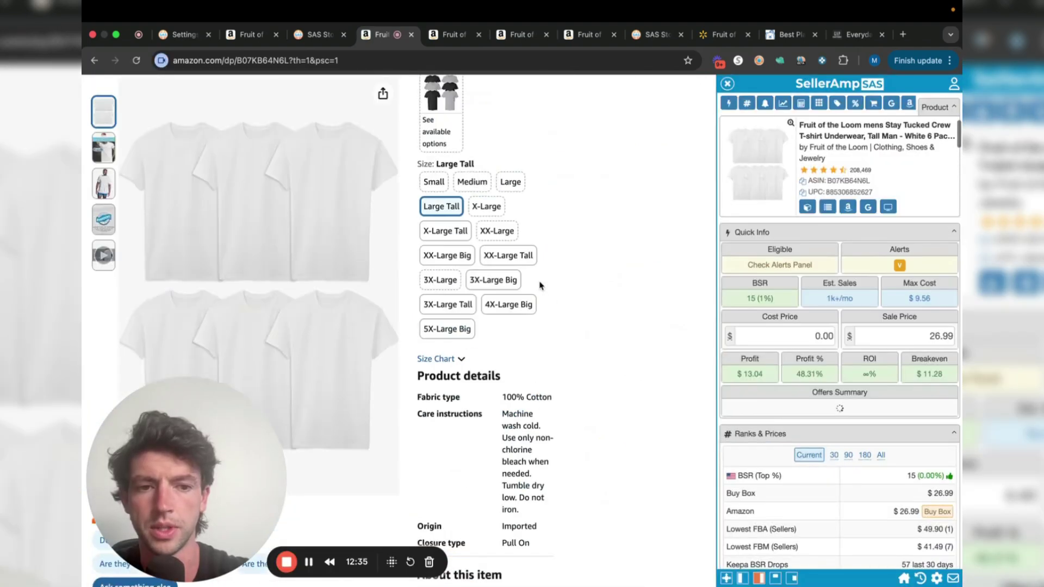
{"action": "left_click", "coordinate": [869, 208]}
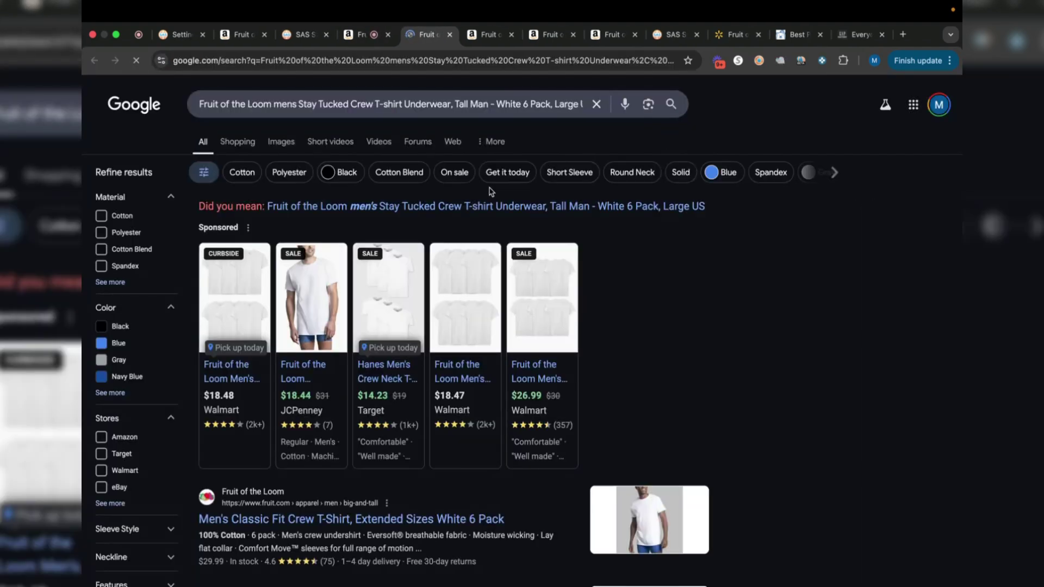
{"action": "scroll", "coordinate": [194, 252], "scroll_direction": "down", "scroll_amount": 3}
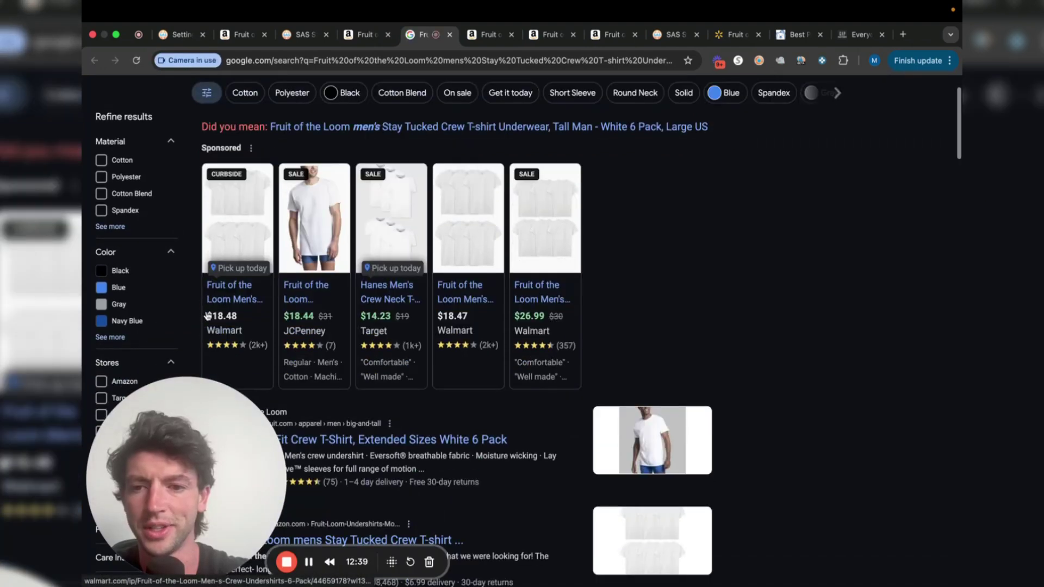
{"action": "scroll", "coordinate": [195, 254], "scroll_direction": "up", "scroll_amount": 5}
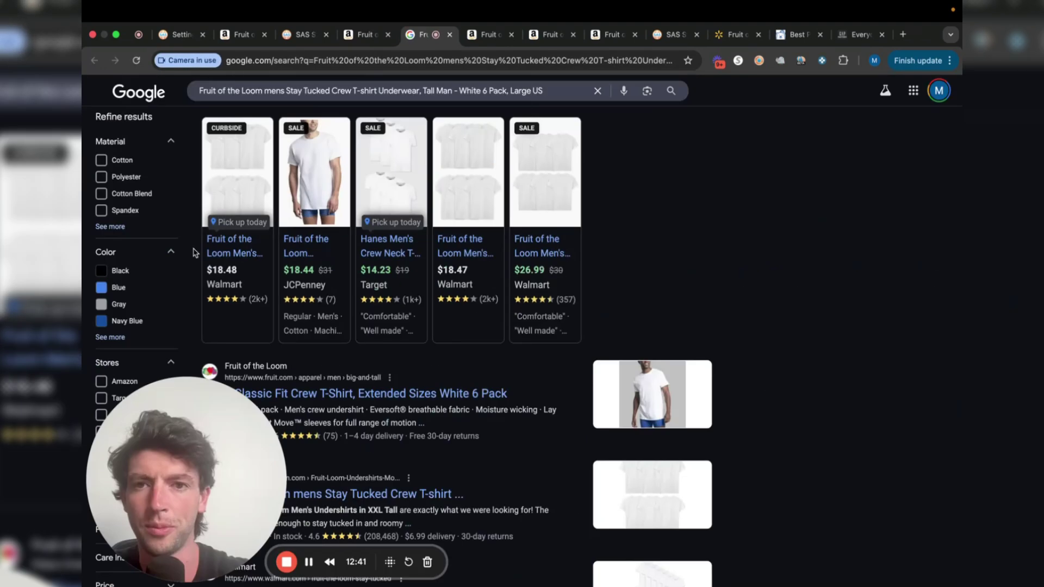
Set the SellerAmp cost price of the white 6-pack crew T-shirts to 18.48, then close their Amazon page and the Google results.
{"action": "left_click", "coordinate": [362, 34]}
{"action": "type", "text": "18.48"}
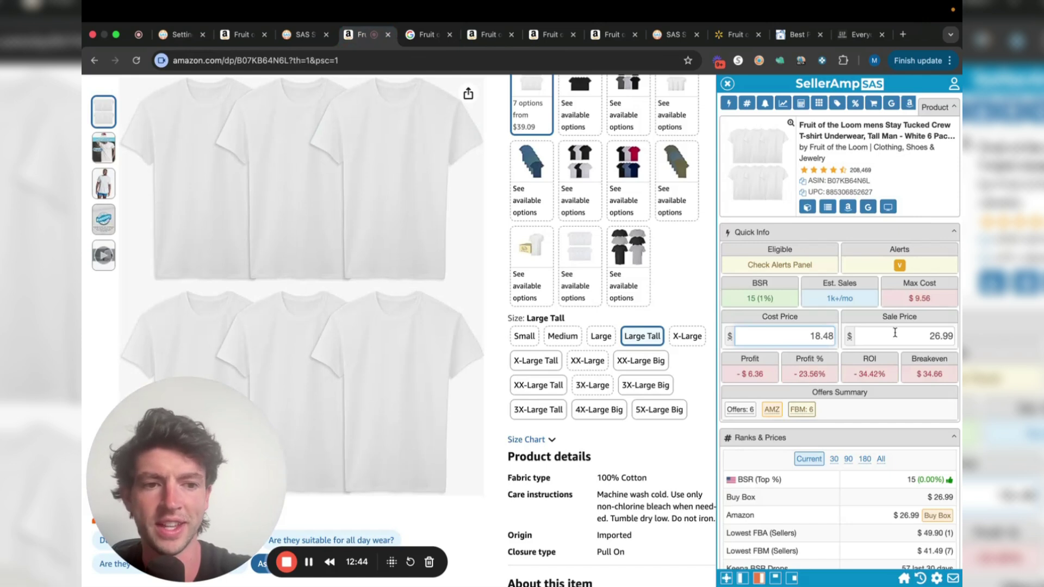
{"action": "left_click", "coordinate": [388, 34]}
{"action": "left_click", "coordinate": [388, 34]}
Show the Keepa variations table on the Amazon page of the Fruit of the Loom Coolzone boxer briefs.
{"action": "left_click", "coordinate": [436, 40]}
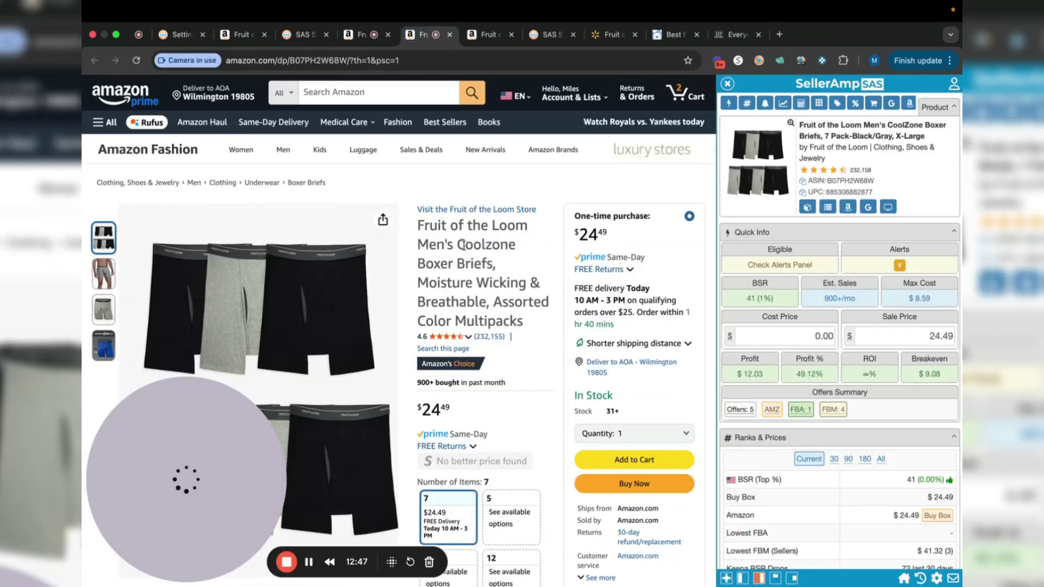
{"action": "scroll", "coordinate": [464, 246], "scroll_direction": "down", "scroll_amount": 5}
{"action": "scroll", "coordinate": [464, 249], "scroll_direction": "down", "scroll_amount": 10}
{"action": "left_click", "coordinate": [266, 210]}
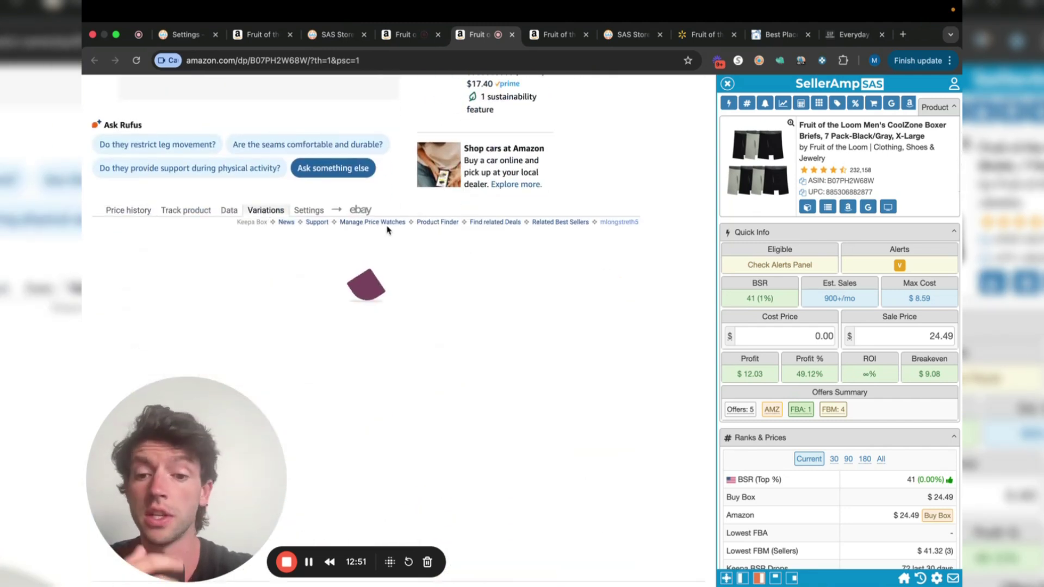
{"action": "scroll", "coordinate": [389, 230], "scroll_direction": "down", "scroll_amount": 3}
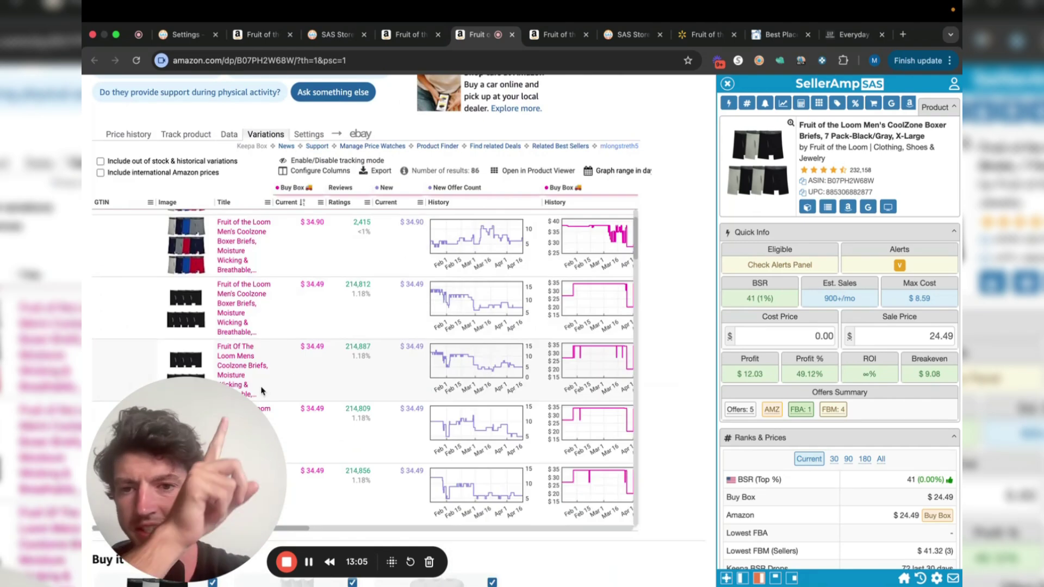
Open the Big Man - 7 Pack - Black boxer briefs variation from the Keepa table, inspect it and close its page.
{"action": "mouse_move", "coordinate": [220, 429]}
{"action": "left_mouse_down"}
{"action": "mouse_move", "coordinate": [390, 337]}
{"action": "mouse_move", "coordinate": [229, 400]}
{"action": "mouse_move", "coordinate": [223, 426]}
{"action": "left_mouse_up"}
{"action": "left_click_drag", "start_coordinate": [124, 403], "coordinate": [124, 367]}
{"action": "mouse_move", "coordinate": [311, 205]}
{"action": "left_mouse_down"}
{"action": "mouse_move", "coordinate": [374, 205]}
{"action": "mouse_move", "coordinate": [300, 204]}
{"action": "left_mouse_up"}
{"action": "left_click", "coordinate": [236, 303]}
{"action": "left_click", "coordinate": [237, 303]}
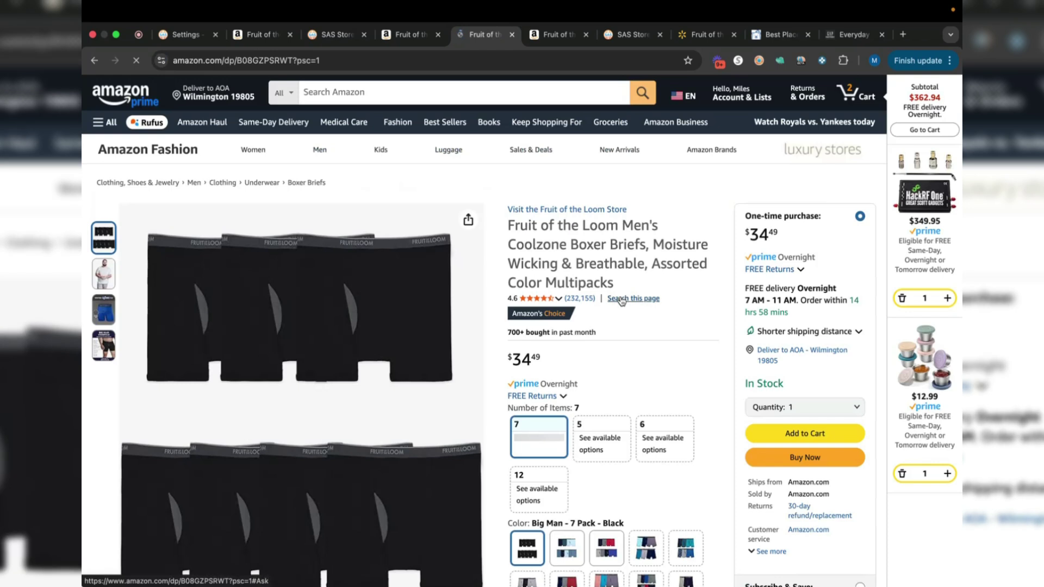
{"action": "scroll", "coordinate": [622, 301], "scroll_direction": "down", "scroll_amount": 2}
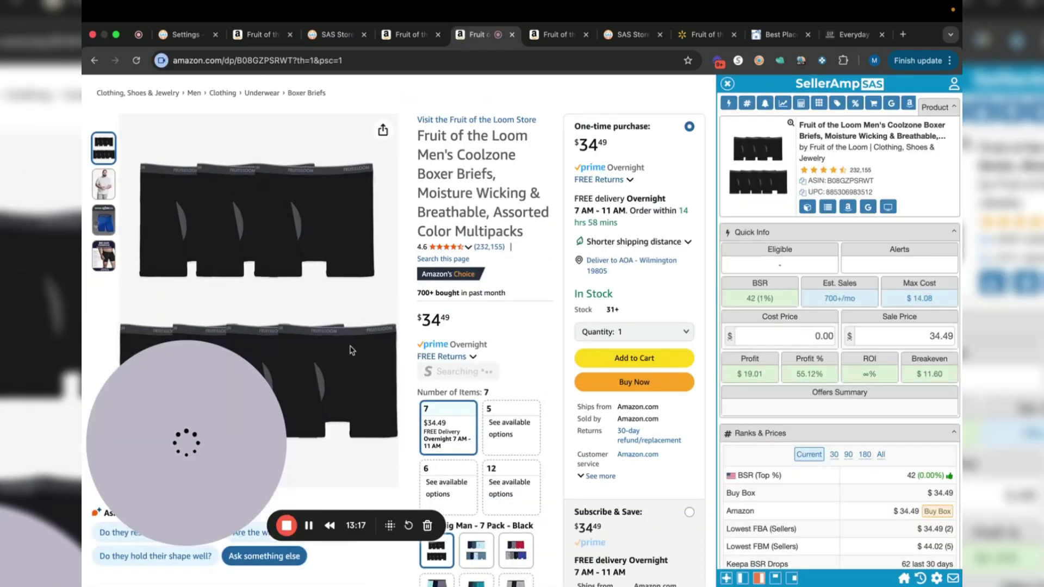
{"action": "left_click", "coordinate": [511, 34]}
Show the Keepa variations table on the Amazon page of the Extended Sizes Jersey Knit sleep pant.
{"action": "left_click_drag", "start_coordinate": [242, 463], "coordinate": [697, 305]}
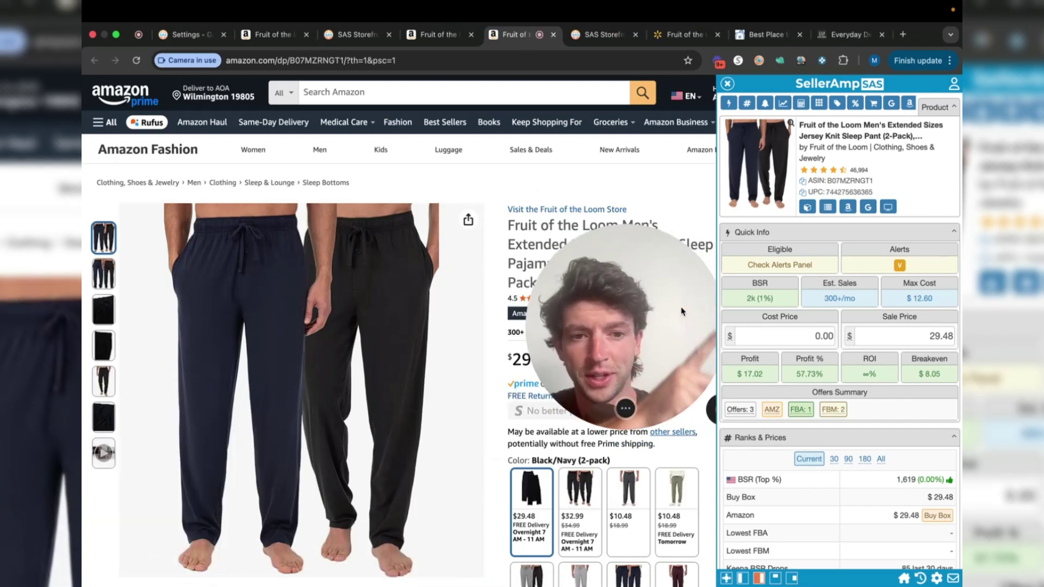
{"action": "scroll", "coordinate": [536, 342], "scroll_direction": "down", "scroll_amount": 7}
{"action": "scroll", "coordinate": [536, 341], "scroll_direction": "down", "scroll_amount": 6}
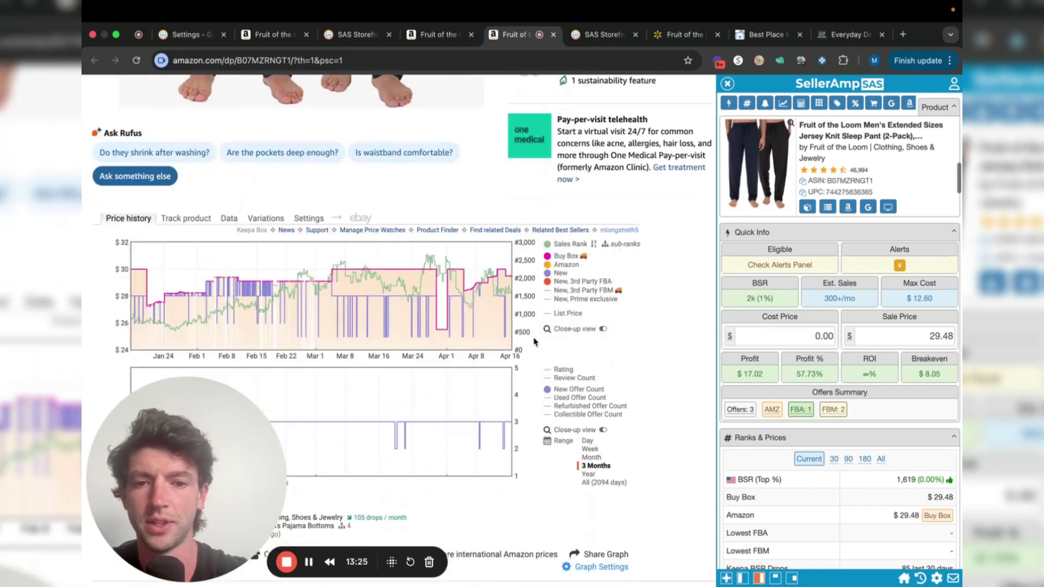
{"action": "left_click", "coordinate": [258, 219]}
{"action": "scroll", "coordinate": [373, 305], "scroll_direction": "down", "scroll_amount": 8}
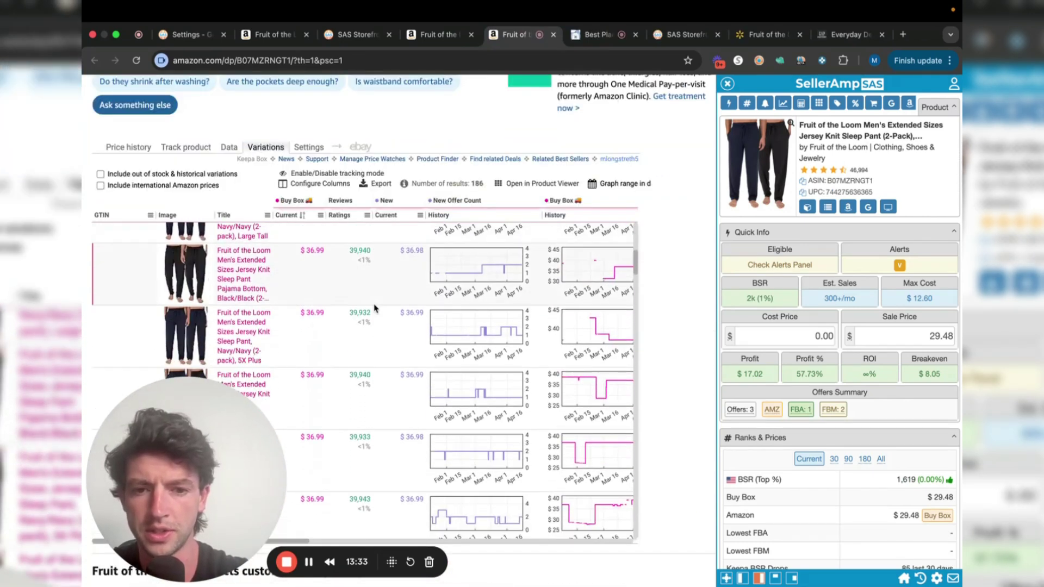
Browse the sleep pant variations in the Keepa table and open the Black/Light Grey one.
{"action": "scroll", "coordinate": [374, 309], "scroll_direction": "down", "scroll_amount": 10}
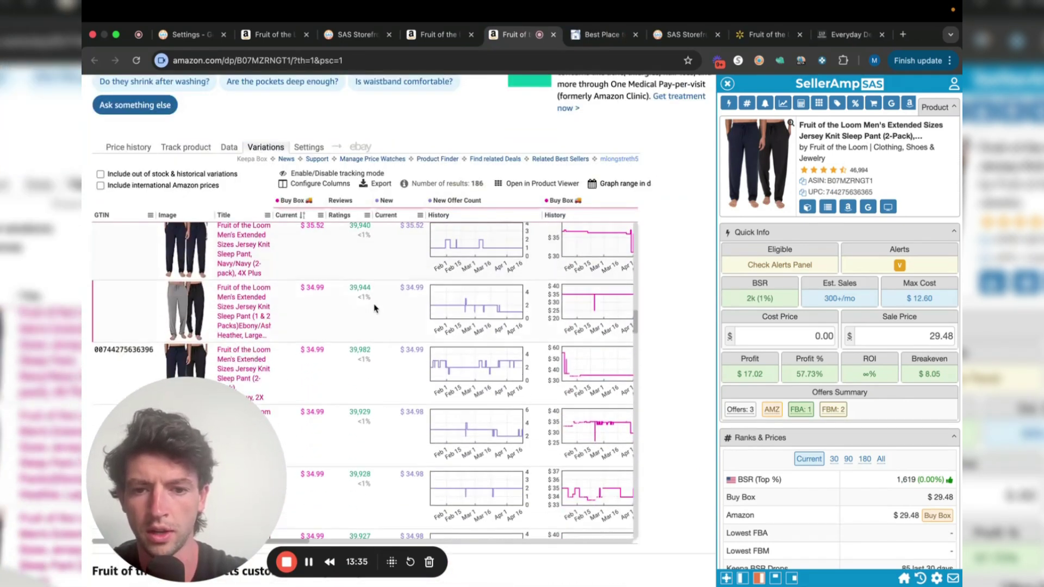
{"action": "scroll", "coordinate": [376, 310], "scroll_direction": "down", "scroll_amount": 2}
{"action": "left_click_drag", "start_coordinate": [190, 468], "coordinate": [312, 405]}
{"action": "scroll", "coordinate": [432, 404], "scroll_direction": "down", "scroll_amount": 5}
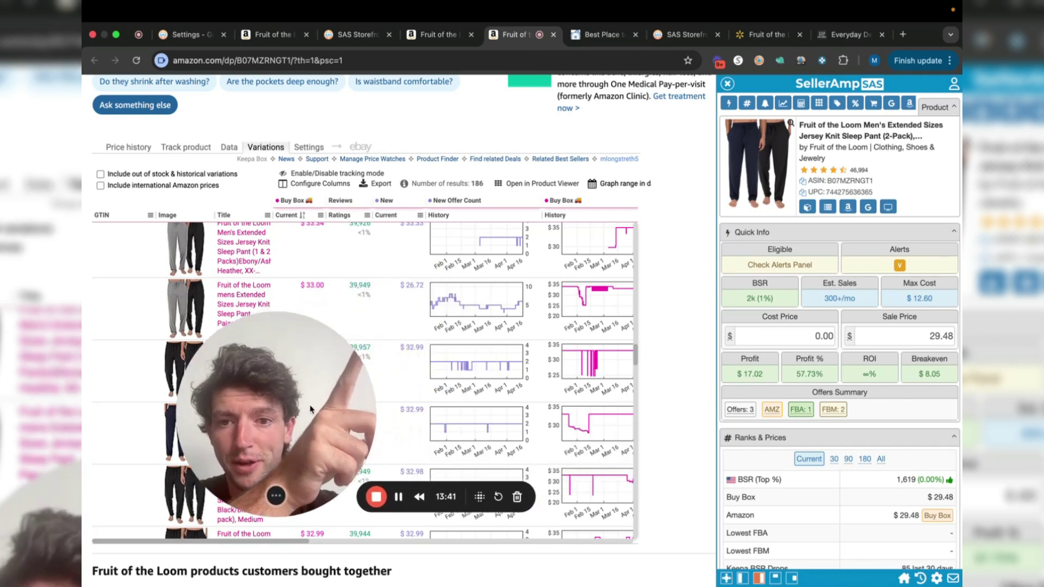
{"action": "left_click", "coordinate": [244, 298]}
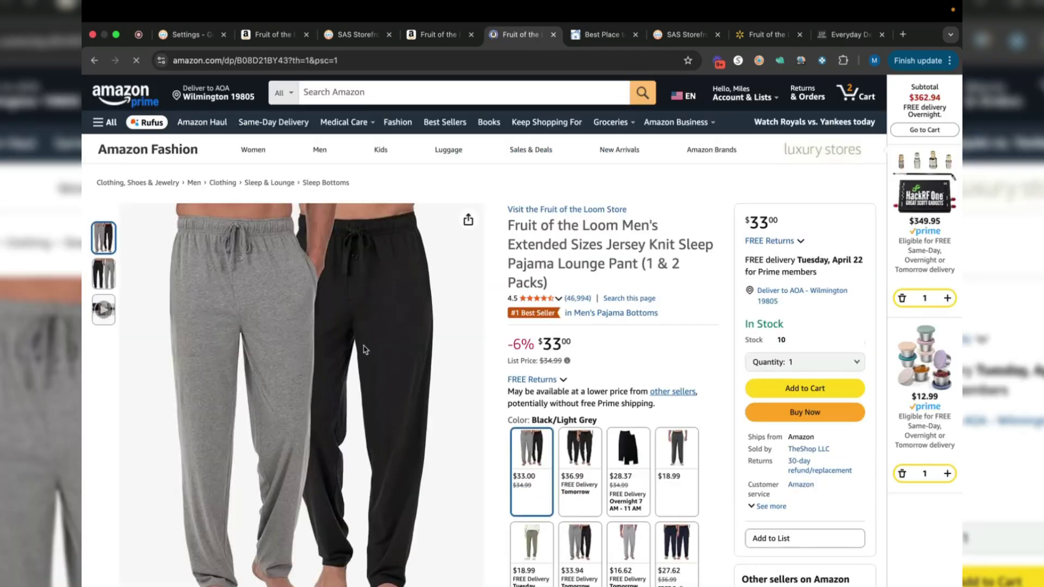
{"action": "scroll", "coordinate": [516, 362], "scroll_direction": "down", "scroll_amount": 5}
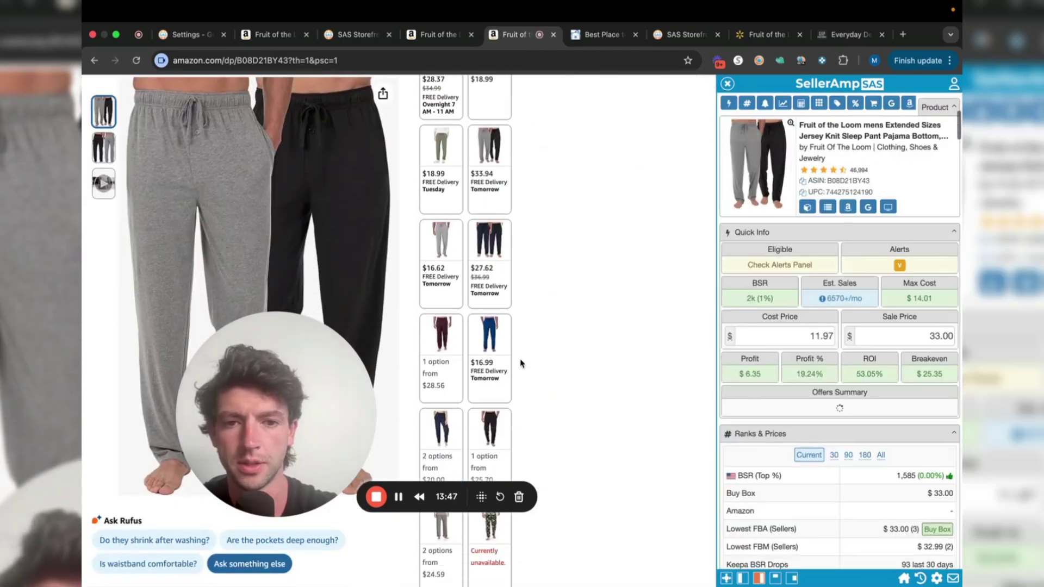
Clear the pant's SellerAmp cost price and look up the Black/Charcoal 2-pack in size XL on Walmart through SellerAmp's Google search.
{"action": "scroll", "coordinate": [560, 299], "scroll_direction": "up", "scroll_amount": 10}
{"action": "double_click", "coordinate": [813, 334]}
{"action": "key", "text": "BackSpace"}
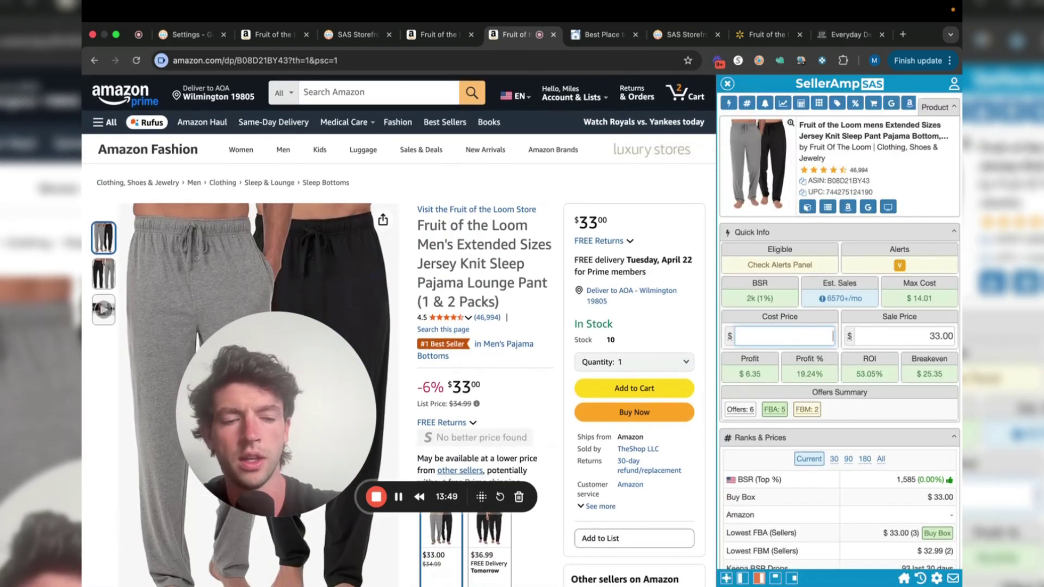
{"action": "left_click_drag", "start_coordinate": [343, 386], "coordinate": [253, 446]}
{"action": "left_click", "coordinate": [867, 208]}
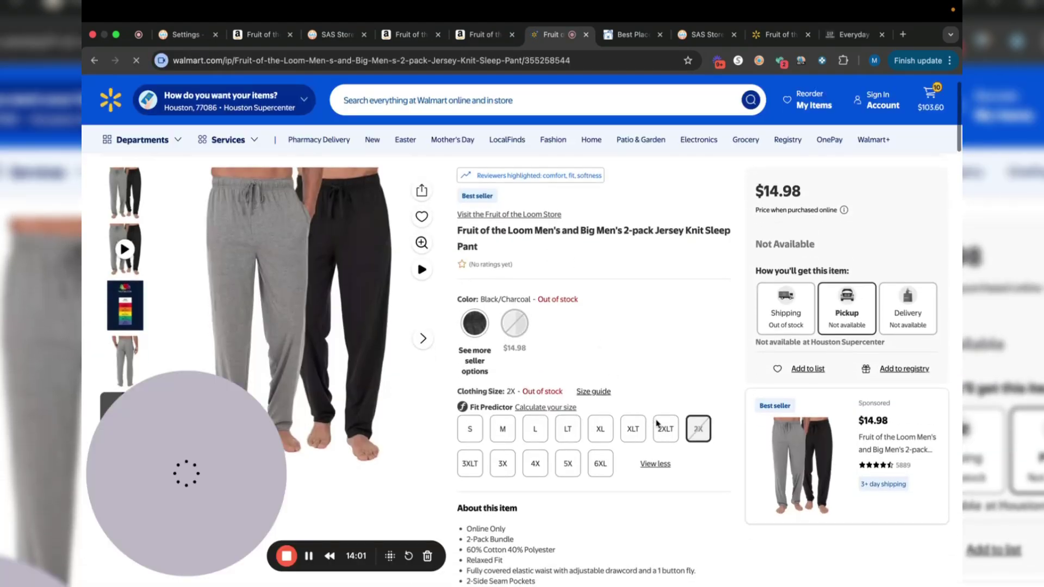
{"action": "left_click", "coordinate": [593, 431]}
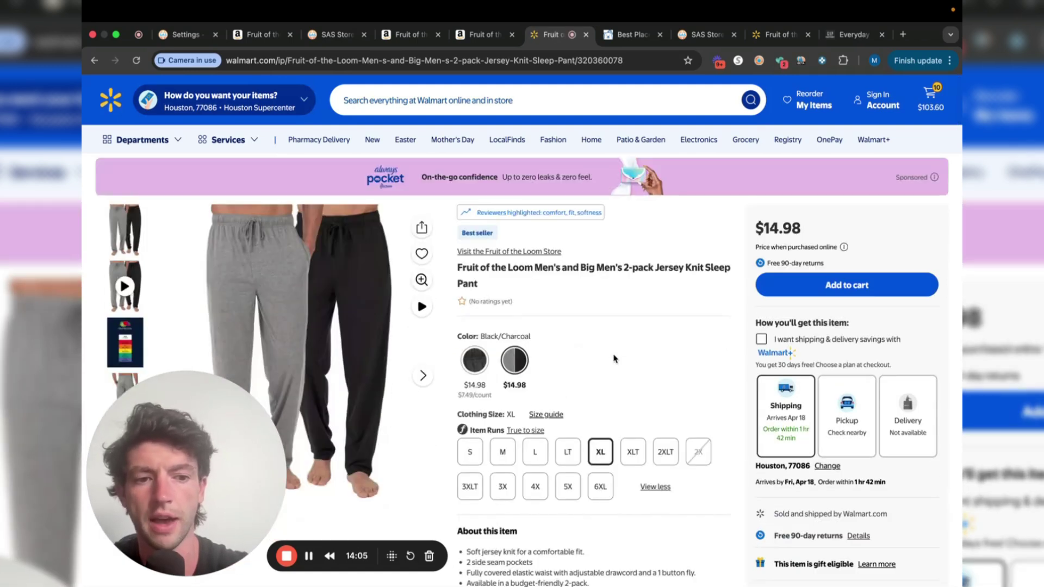
{"action": "left_click_drag", "start_coordinate": [162, 434], "coordinate": [175, 411]}
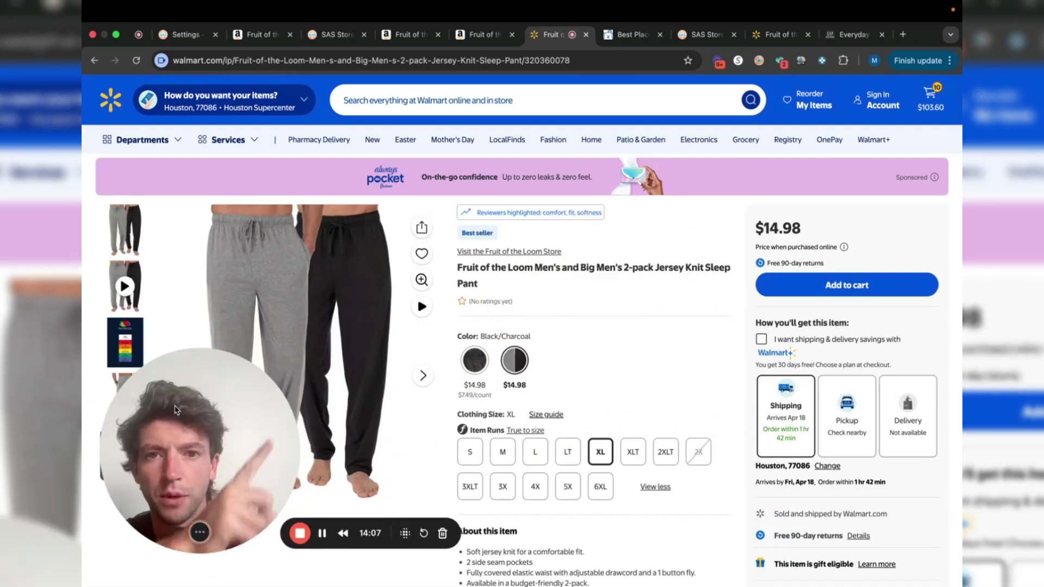
Set the SellerAmp cost price of the Black/Light Grey sleep pant on Amazon to 14.98.
{"action": "left_click", "coordinate": [477, 34]}
{"action": "left_click", "coordinate": [783, 336]}
{"action": "type", "text": "14.98"}
{"action": "left_click_drag", "start_coordinate": [316, 430], "coordinate": [334, 441]}
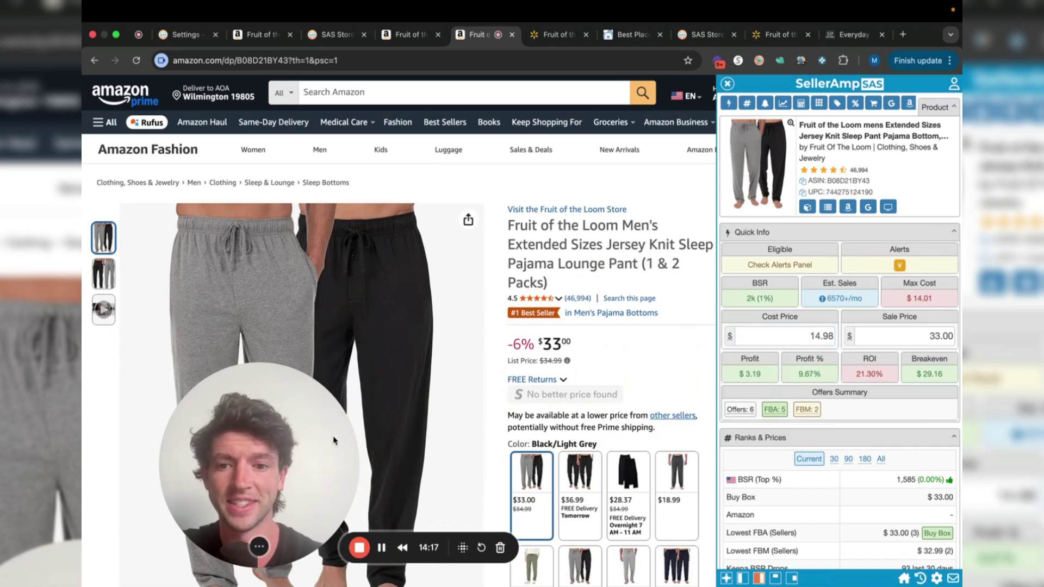
{"action": "left_click_drag", "start_coordinate": [333, 440], "coordinate": [254, 456]}
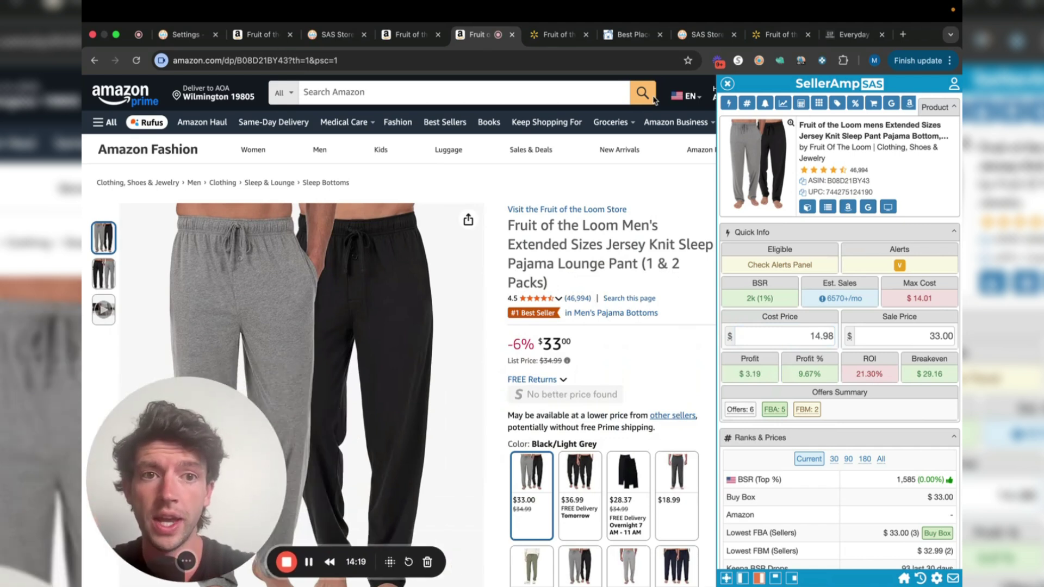
Check the gift card discounts on CardBear and reduce the sleep pant's SellerAmp cost price by 6%.
{"action": "left_click", "coordinate": [626, 34]}
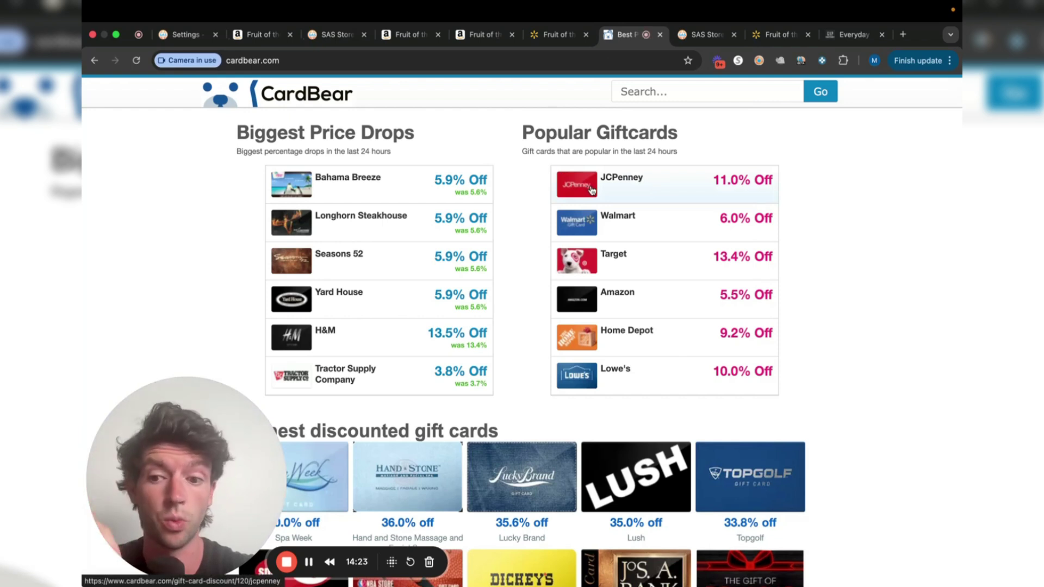
{"action": "left_click_drag", "start_coordinate": [202, 439], "coordinate": [459, 225]}
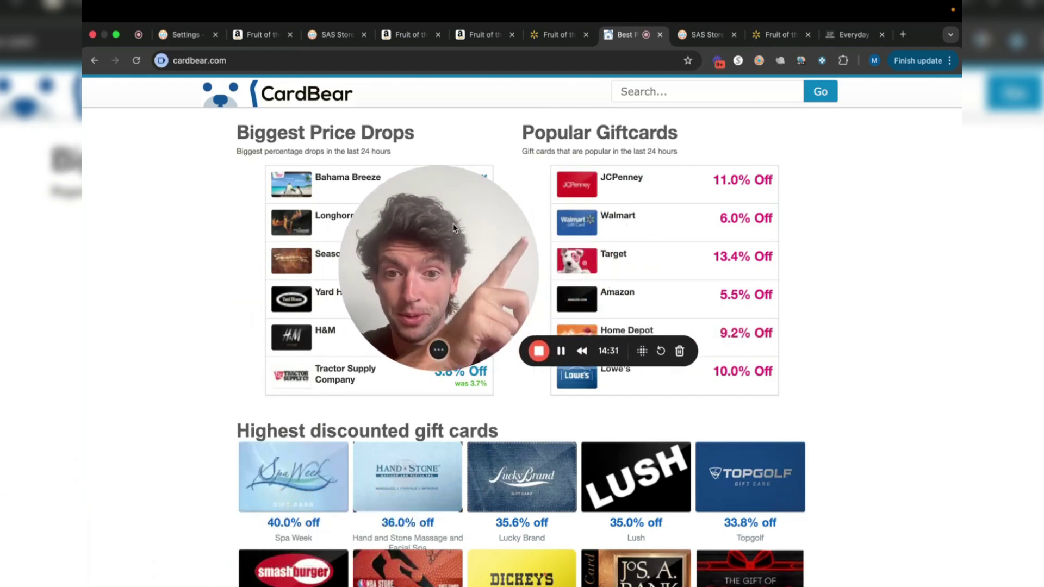
{"action": "left_click", "coordinate": [474, 35]}
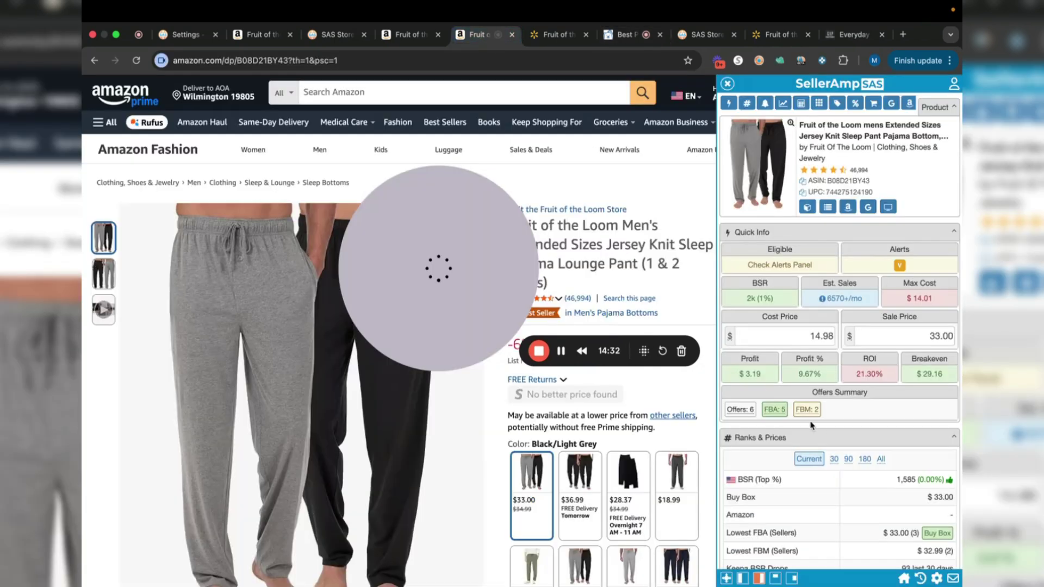
{"action": "double_click", "coordinate": [831, 336]}
{"action": "left_click", "coordinate": [831, 336]}
{"action": "type", "text": "-6"}
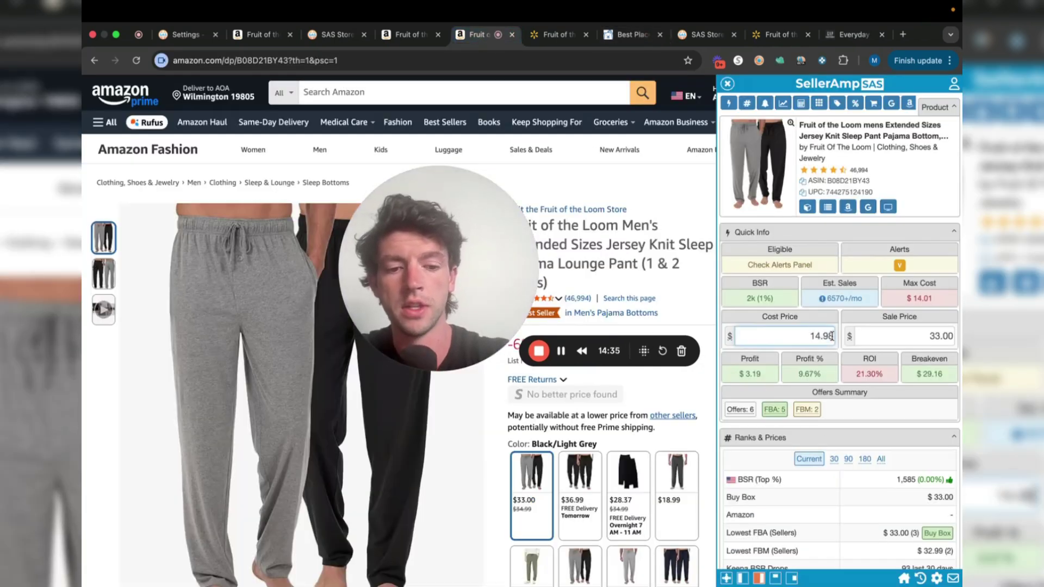
{"action": "type", "text": "%"}
{"action": "key", "text": "Return"}
Return from the Walmart tax exemption search to the sleep pant and reduce its SellerAmp cost price by another 6%.
{"action": "left_click_drag", "start_coordinate": [461, 259], "coordinate": [83, 483]}
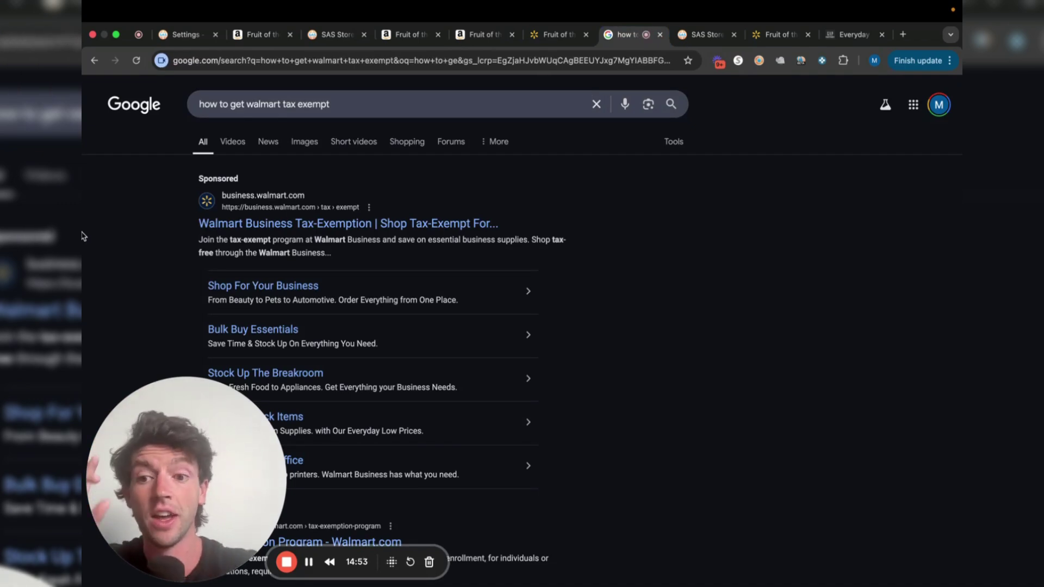
{"action": "left_click", "coordinate": [487, 39]}
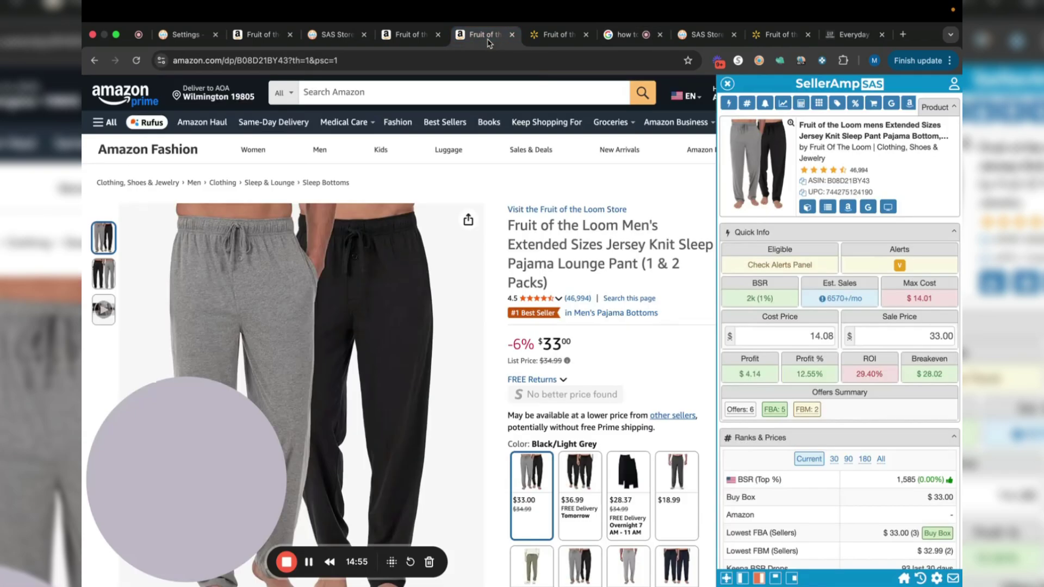
{"action": "double_click", "coordinate": [825, 334]}
{"action": "type", "text": "-"}
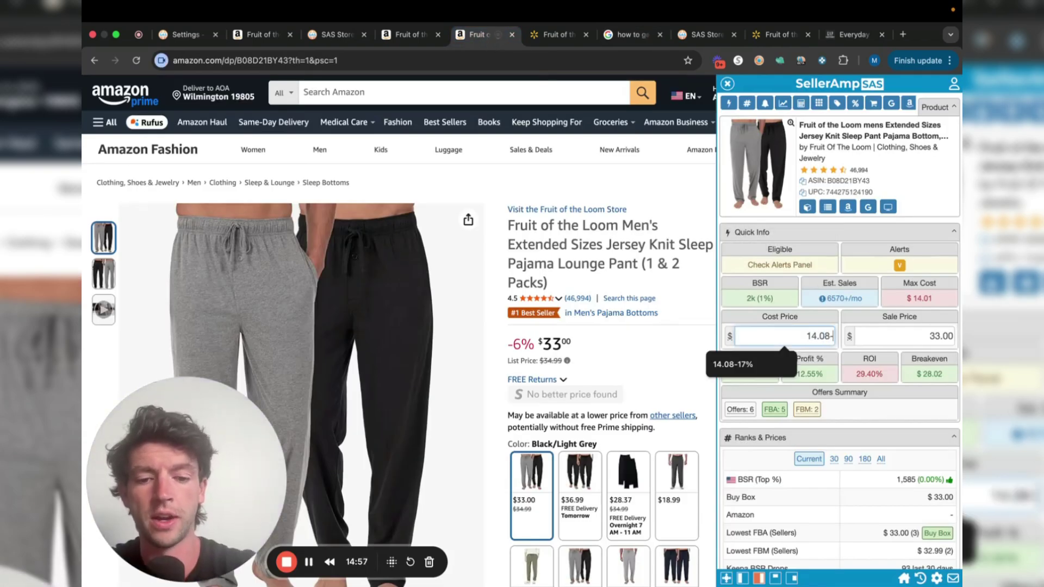
{"action": "type", "text": "6"}
{"action": "left_click_drag", "start_coordinate": [276, 451], "coordinate": [251, 494]}
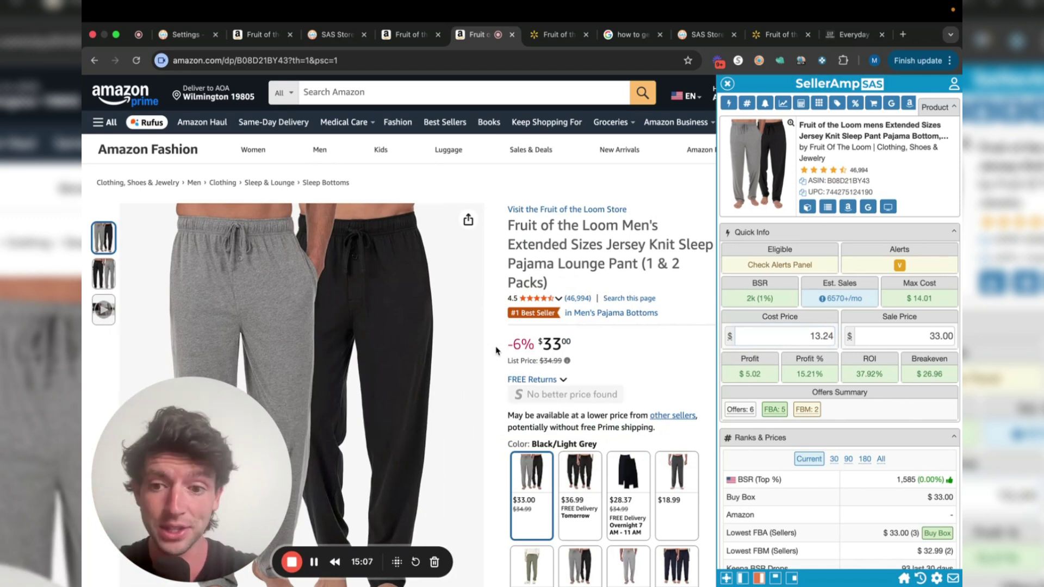
Examine the sleep pant's Keepa price history over the year range and the 3 months range.
{"action": "scroll", "coordinate": [496, 351], "scroll_direction": "down", "scroll_amount": 20}
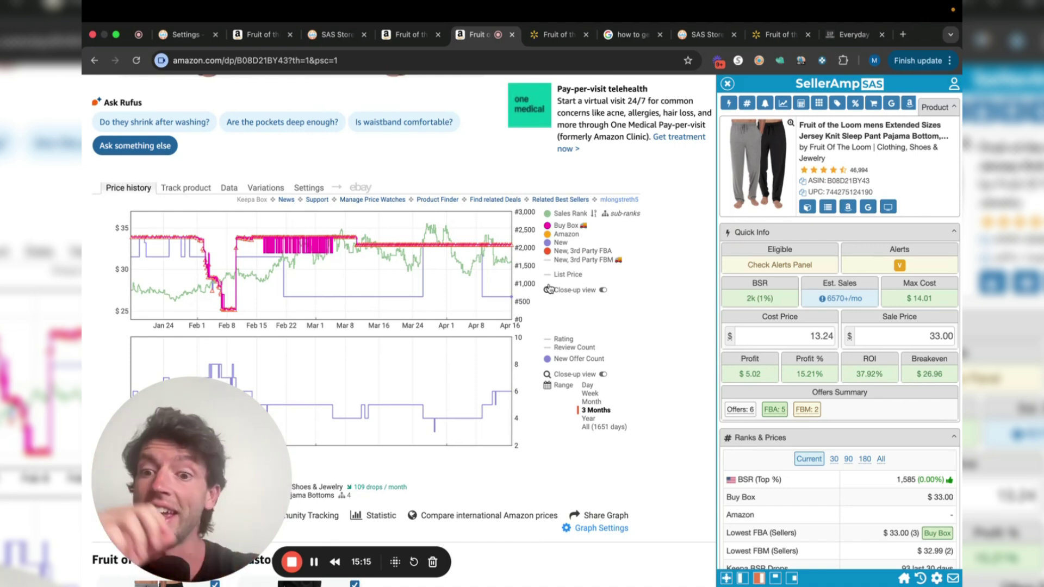
{"action": "left_click", "coordinate": [595, 420]}
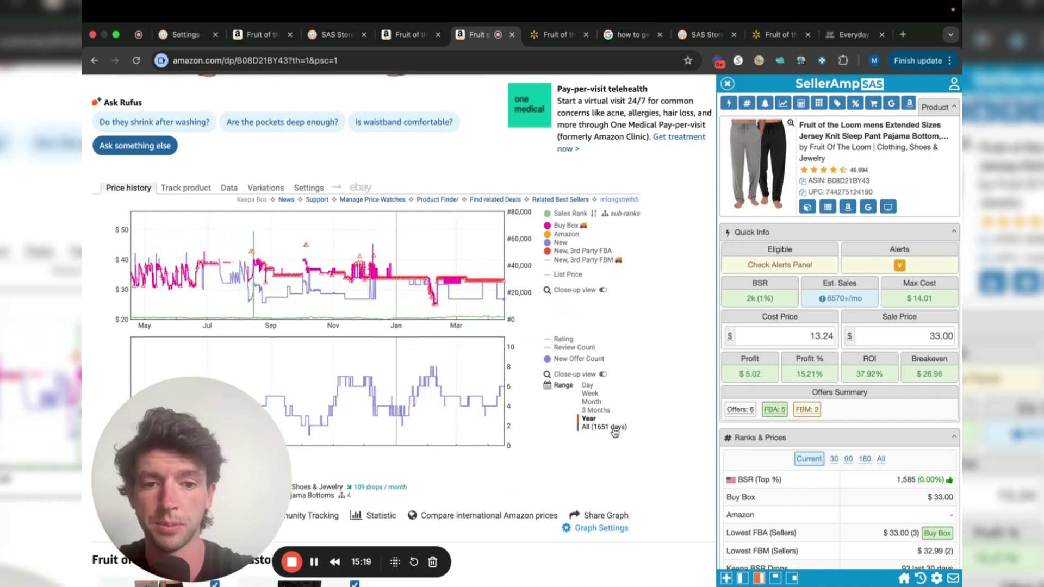
{"action": "left_click", "coordinate": [597, 411]}
{"action": "scroll", "coordinate": [603, 414], "scroll_direction": "down", "scroll_amount": 1}
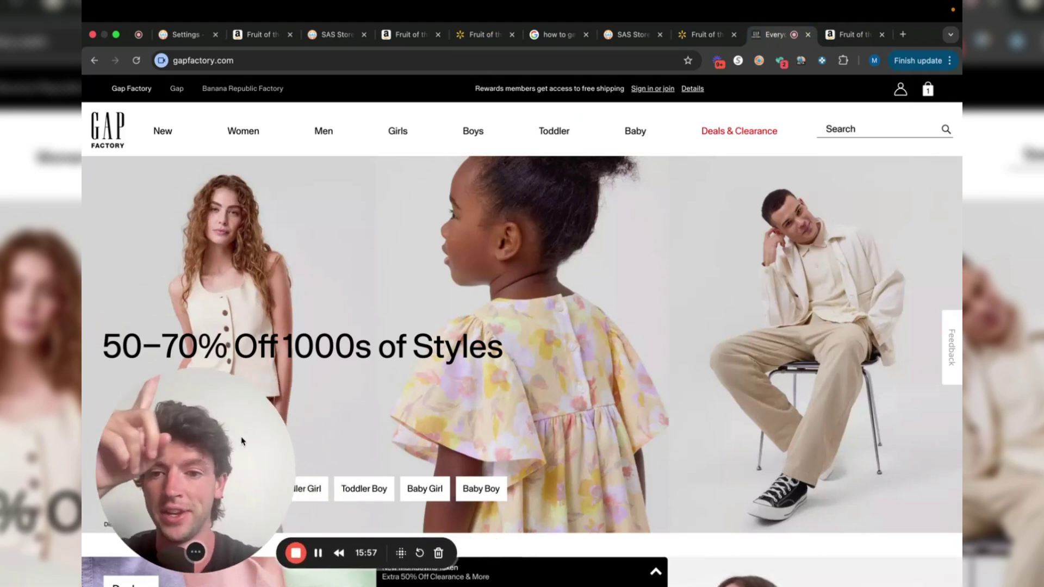
Open Gap Factory's men's sale section and look through the discounted clothing.
{"action": "scroll", "coordinate": [227, 445], "scroll_direction": "down", "scroll_amount": 3}
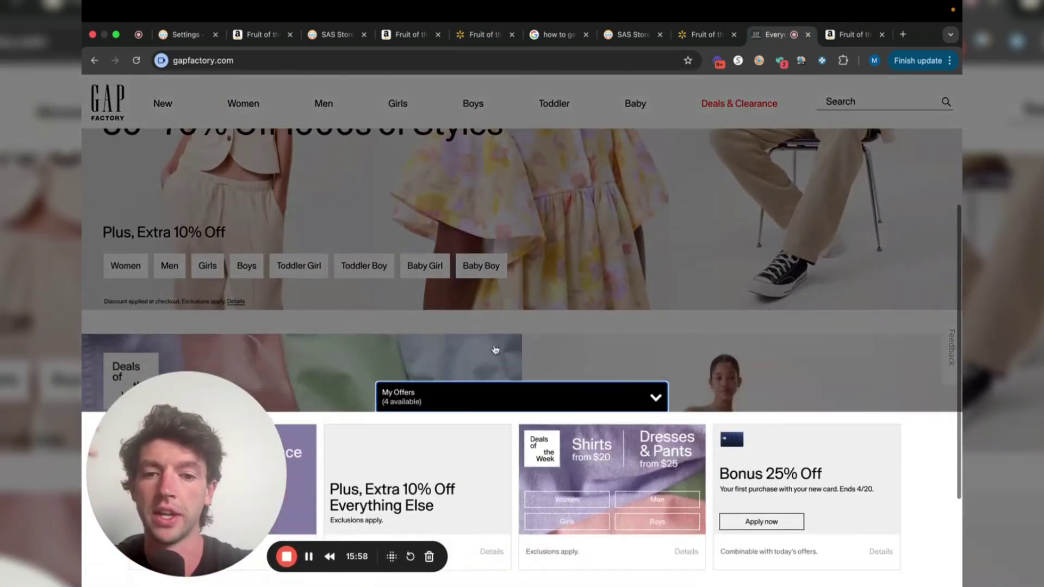
{"action": "scroll", "coordinate": [166, 265], "scroll_direction": "down", "scroll_amount": 1}
{"action": "left_click", "coordinate": [168, 265]}
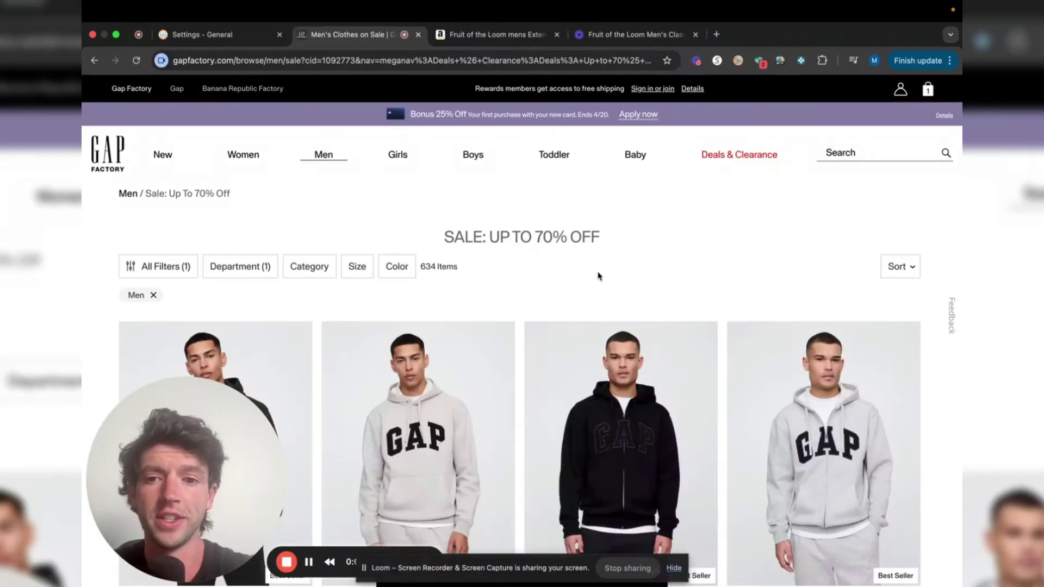
{"action": "scroll", "coordinate": [598, 276], "scroll_direction": "down", "scroll_amount": 5}
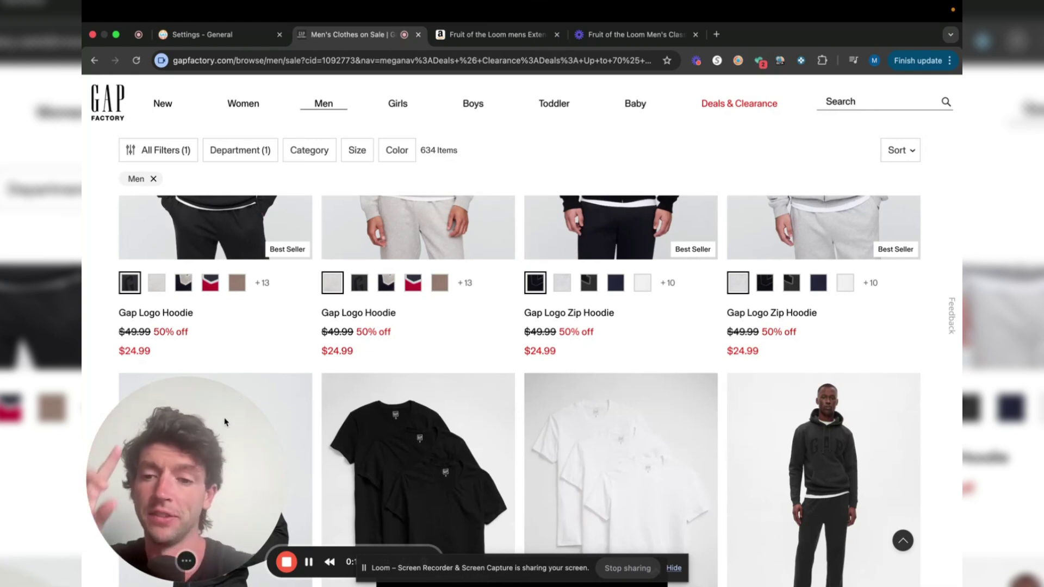
{"action": "scroll", "coordinate": [356, 356], "scroll_direction": "down", "scroll_amount": 10}
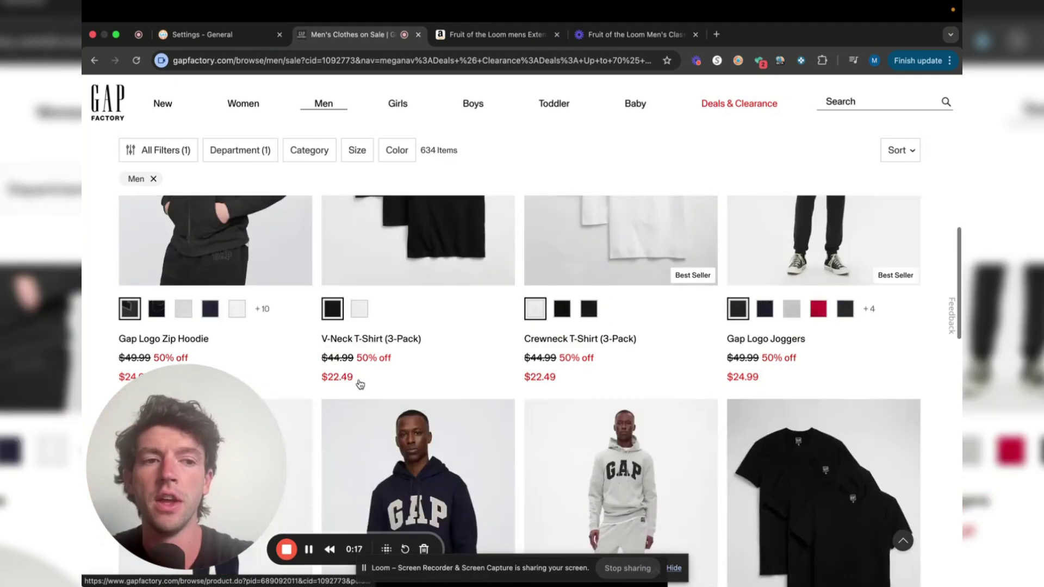
{"action": "scroll", "coordinate": [357, 357], "scroll_direction": "down", "scroll_amount": 15}
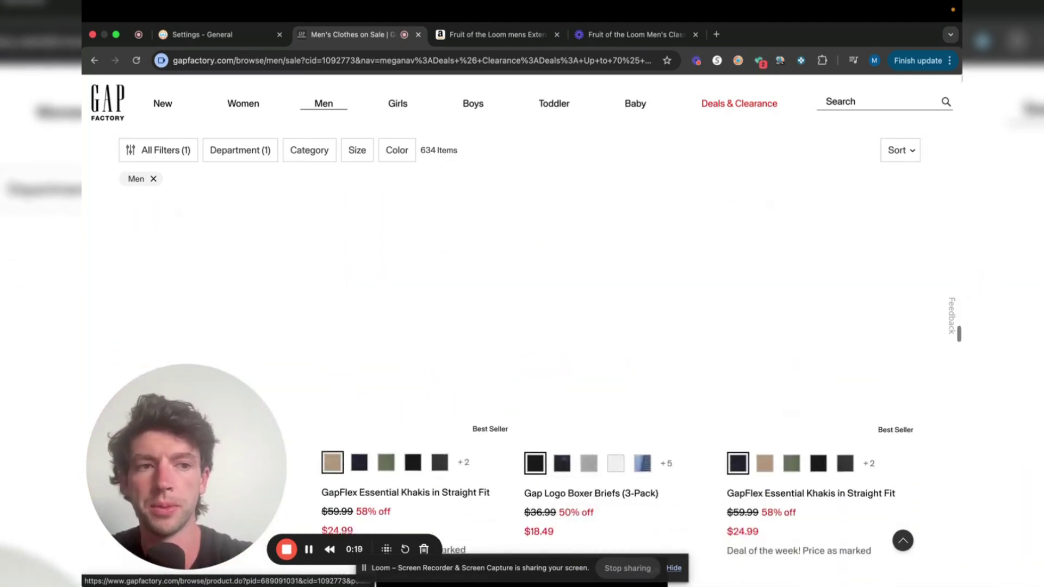
{"action": "scroll", "coordinate": [945, 140], "scroll_direction": "up", "scroll_amount": 10}
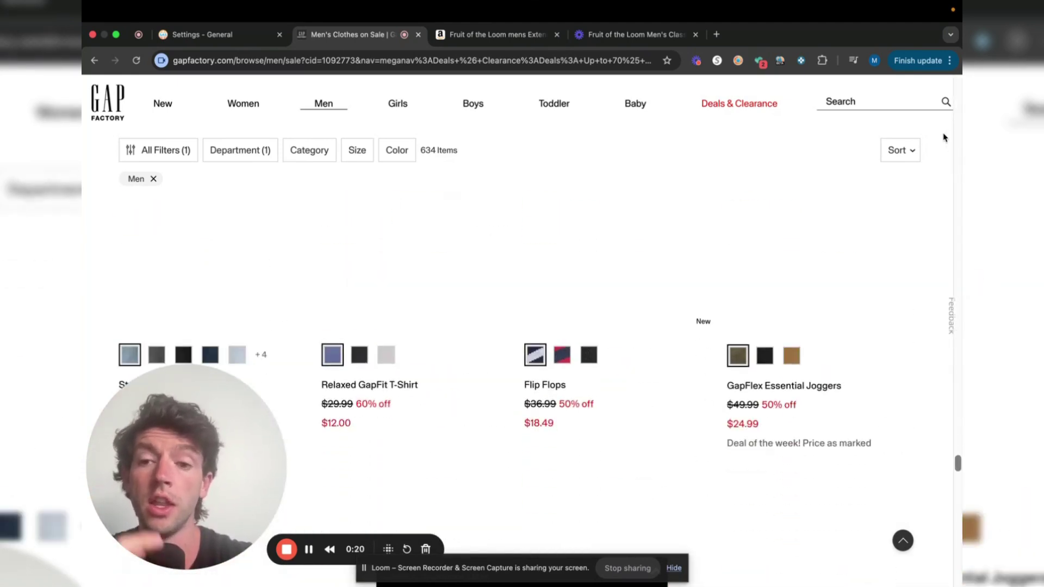
{"action": "mouse_move", "coordinate": [396, 104]}
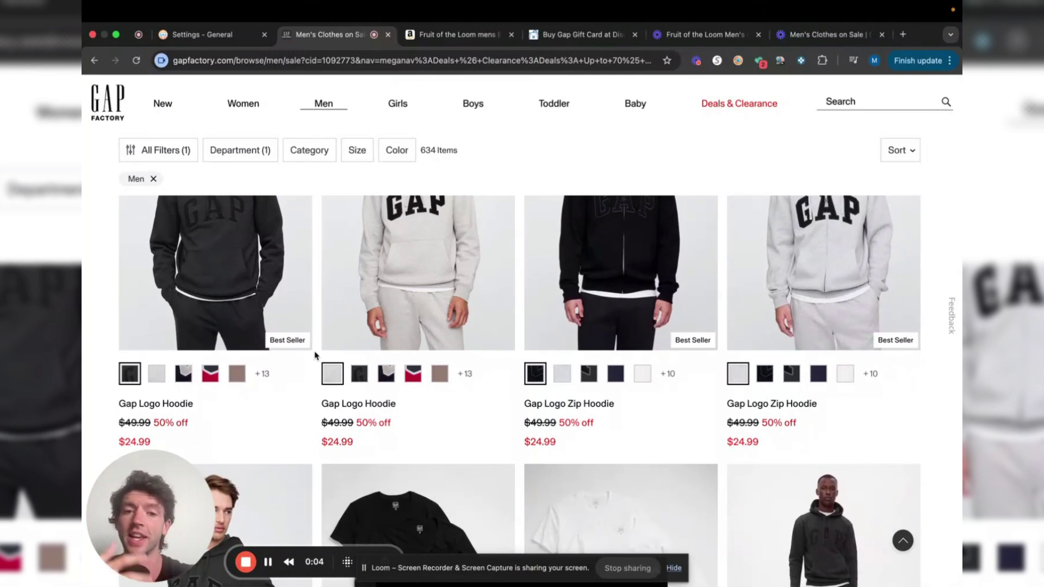
{"action": "scroll", "coordinate": [314, 356], "scroll_direction": "up", "scroll_amount": 2}
Open the light grey Gap Logo Hoodie and the black Gap Logo Zip Hoodie in separate new tabs.
{"action": "left_click_drag", "start_coordinate": [155, 499], "coordinate": [266, 527]}
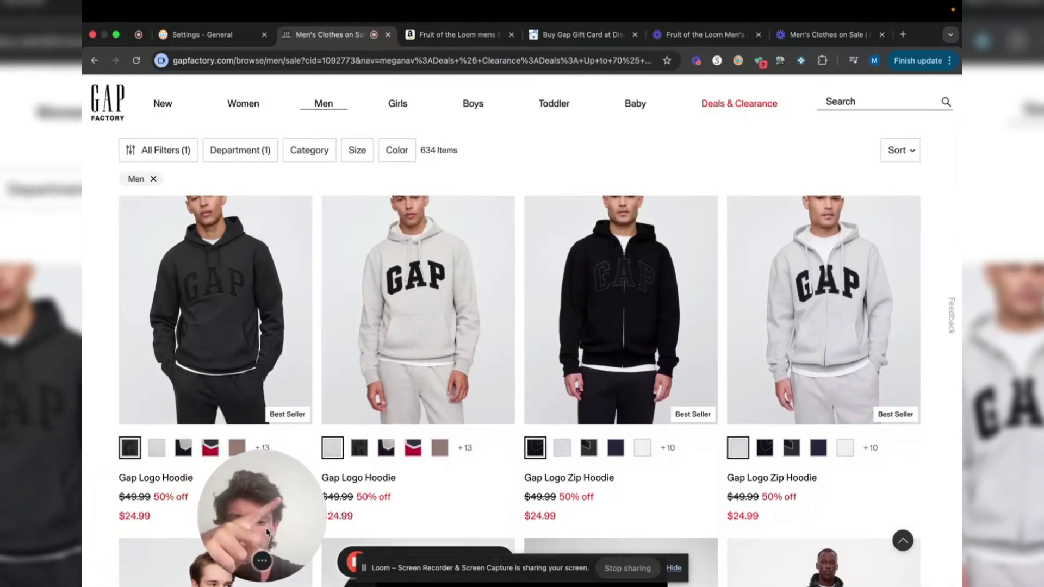
{"action": "right_click", "coordinate": [458, 327]}
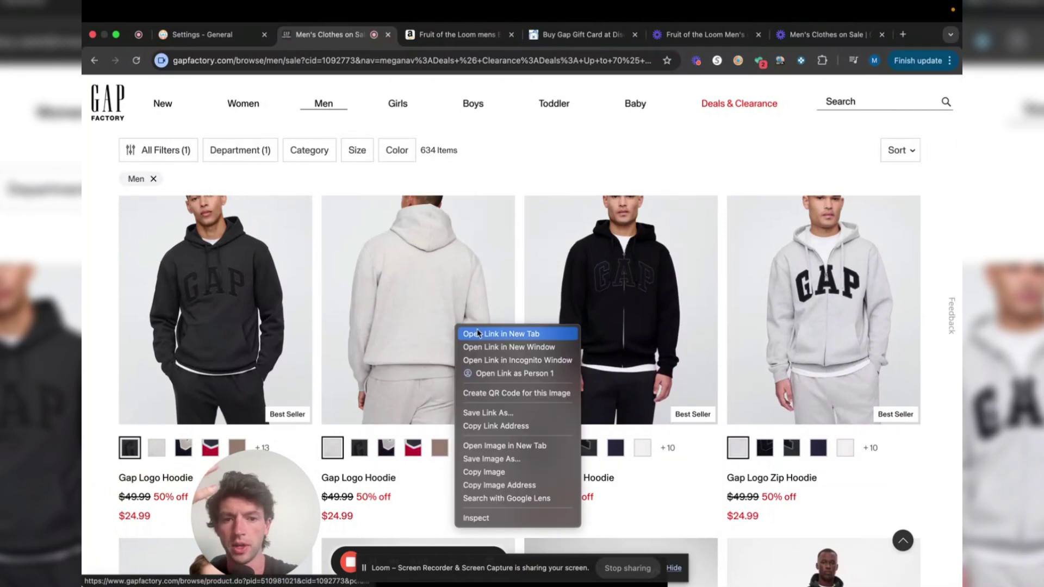
{"action": "left_click", "coordinate": [475, 334]}
{"action": "left_click_drag", "start_coordinate": [270, 489], "coordinate": [477, 486]}
{"action": "right_click", "coordinate": [659, 293]}
{"action": "left_click", "coordinate": [678, 294]}
Open the V-Neck T-Shirt (3-Pack), the Crewneck T-Shirt (3-Pack) and the Gap Logo Joggers in separate new tabs.
{"action": "scroll", "coordinate": [591, 353], "scroll_direction": "down", "scroll_amount": 5}
{"action": "scroll", "coordinate": [591, 353], "scroll_direction": "down", "scroll_amount": 2}
{"action": "left_click_drag", "start_coordinate": [462, 492], "coordinate": [227, 414]}
{"action": "right_click", "coordinate": [412, 324]}
{"action": "left_click", "coordinate": [429, 325]}
{"action": "right_click", "coordinate": [635, 309]}
{"action": "left_click", "coordinate": [650, 329]}
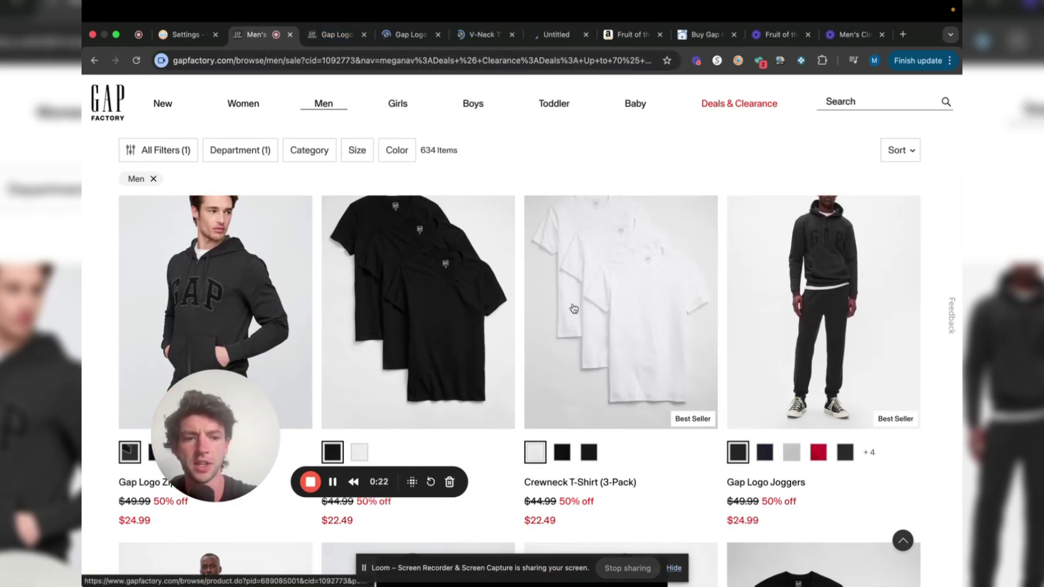
{"action": "left_click_drag", "start_coordinate": [260, 419], "coordinate": [136, 440]}
{"action": "right_click", "coordinate": [841, 314]}
{"action": "left_click", "coordinate": [862, 311]}
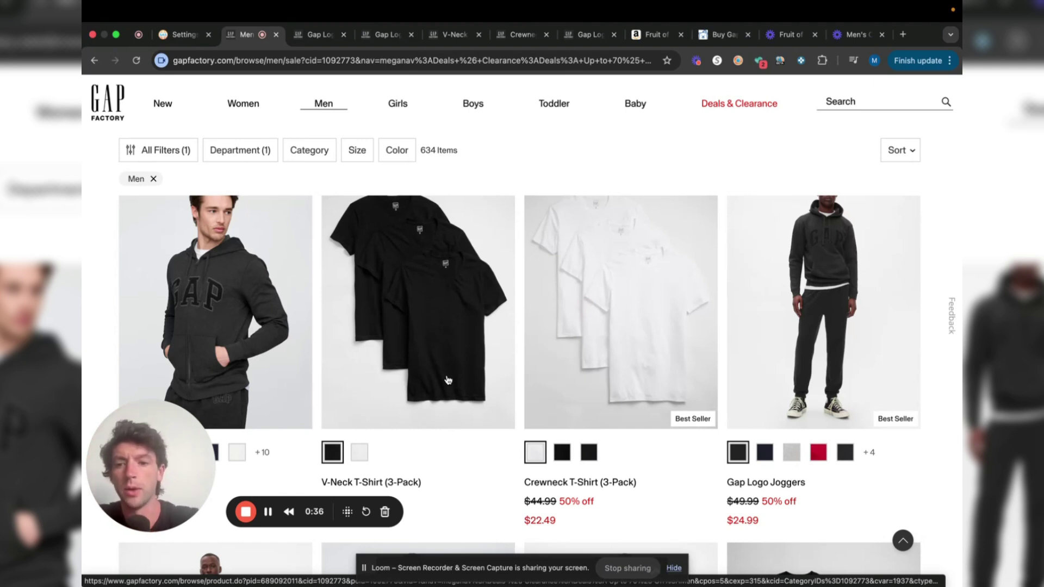
Take the product title from the Gap Factory joggers page and search Amazon for "Gap Logo Joggers".
{"action": "left_click", "coordinate": [585, 35]}
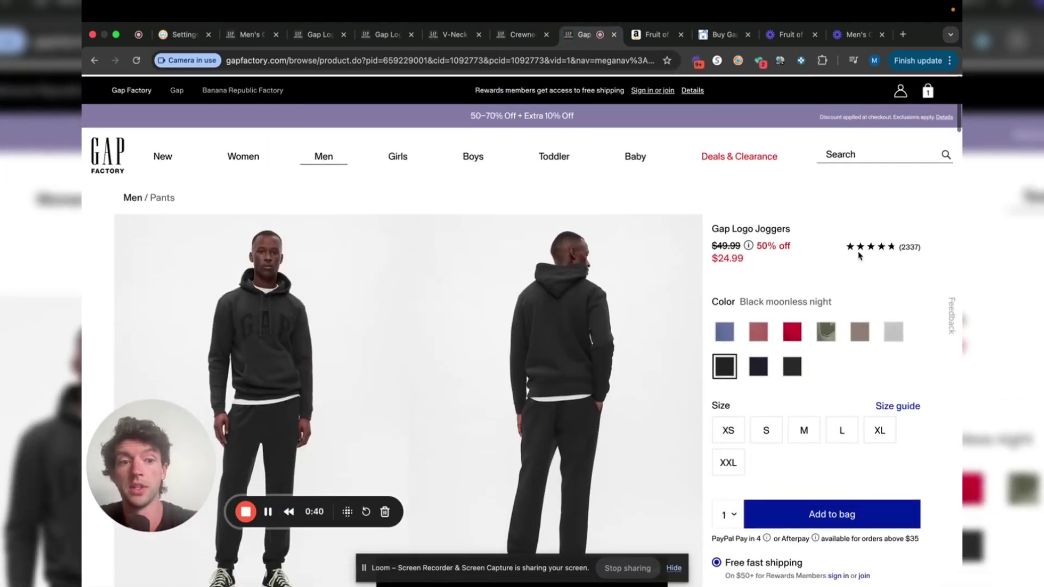
{"action": "left_click_drag", "start_coordinate": [791, 228], "coordinate": [756, 221]}
{"action": "left_click", "coordinate": [655, 34]}
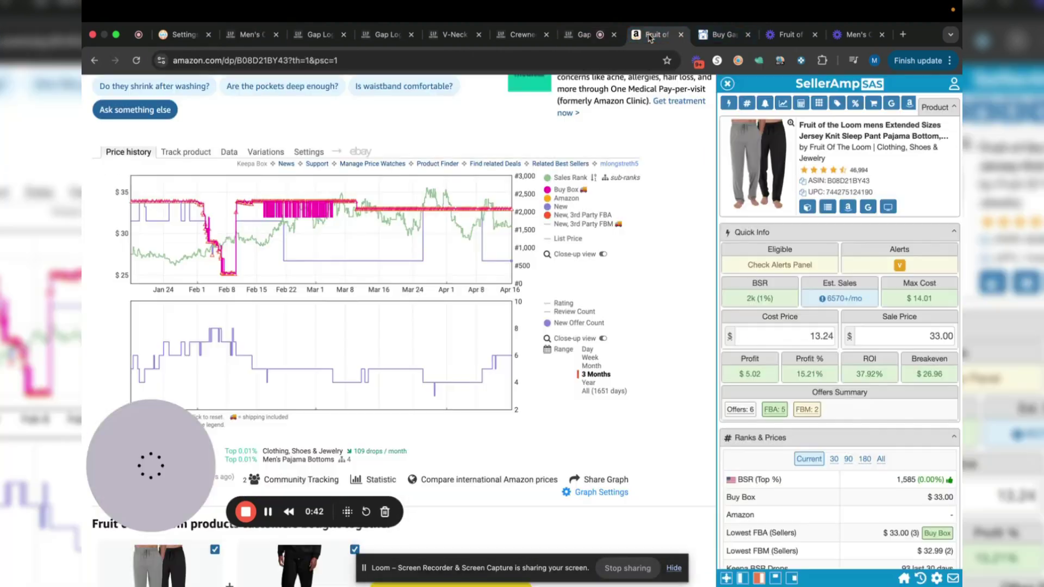
{"action": "scroll", "coordinate": [413, 217], "scroll_direction": "up", "scroll_amount": 10}
{"action": "left_click", "coordinate": [412, 109]}
{"action": "type", "text": "Gap Logo Joggers"}
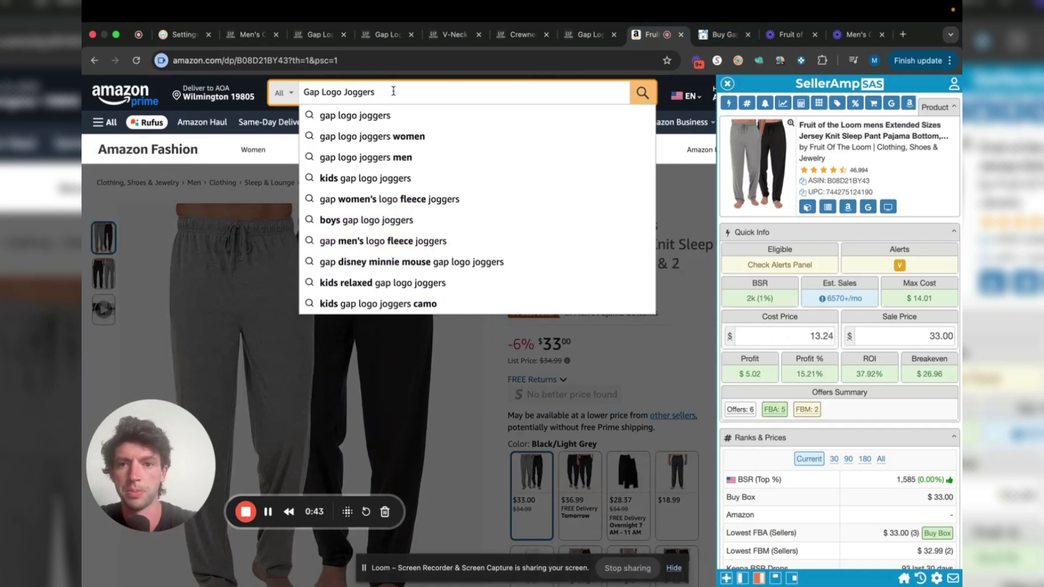
{"action": "key", "text": "Return"}
Open the red GAP Men's Logo Fleece Joggers from the Amazon results and view their Keepa price history.
{"action": "scroll", "coordinate": [424, 218], "scroll_direction": "down", "scroll_amount": 8}
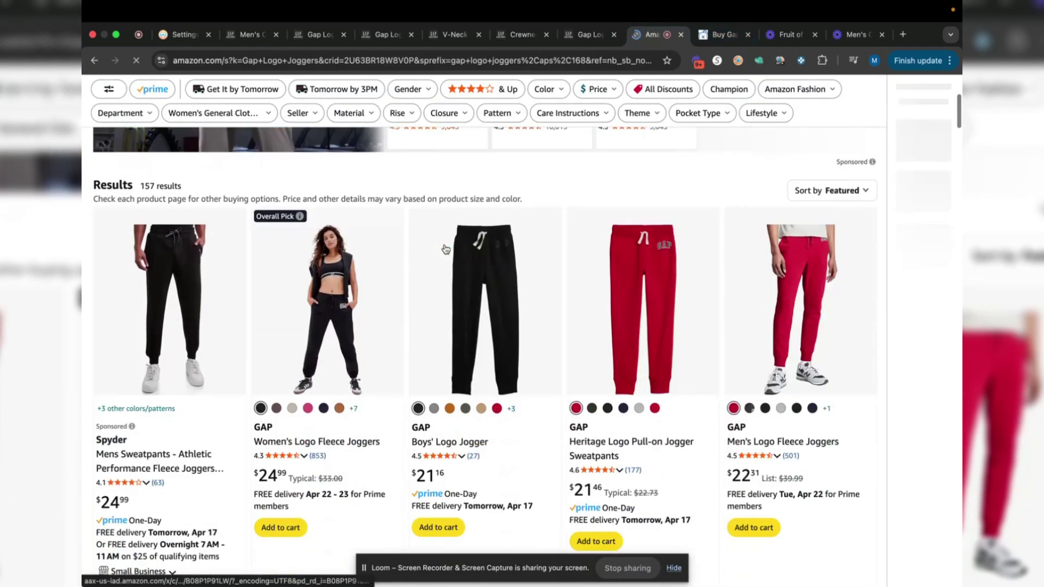
{"action": "scroll", "coordinate": [444, 249], "scroll_direction": "up", "scroll_amount": 3}
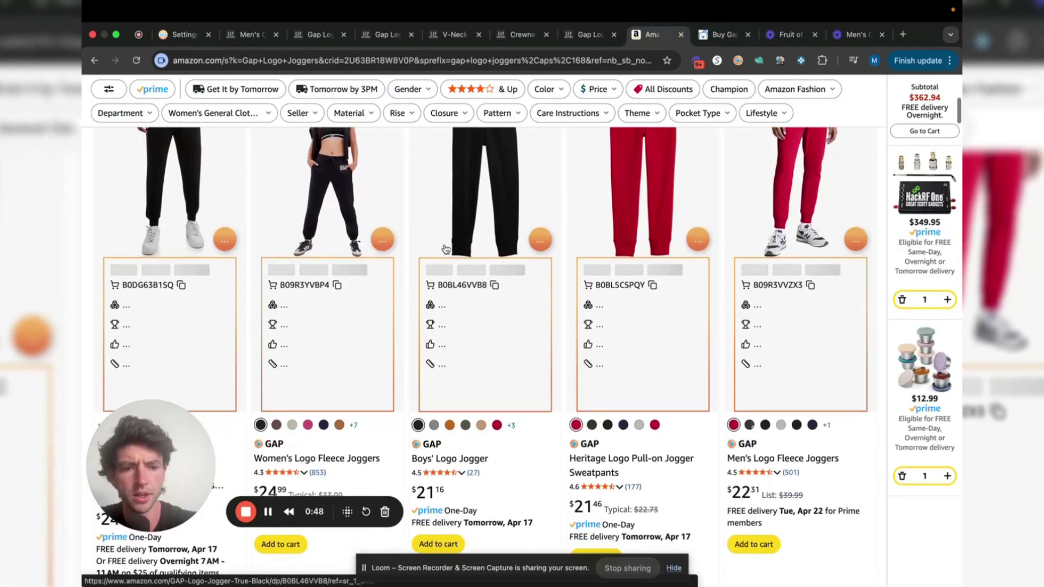
{"action": "scroll", "coordinate": [779, 475], "scroll_direction": "down", "scroll_amount": 3}
{"action": "left_click", "coordinate": [799, 346]}
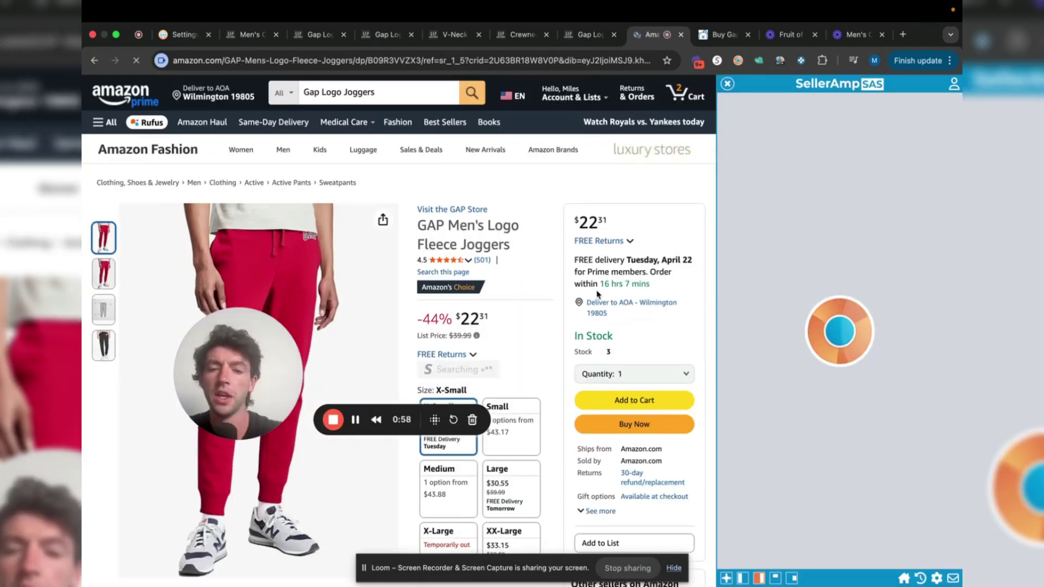
{"action": "scroll", "coordinate": [493, 287], "scroll_direction": "down", "scroll_amount": 10}
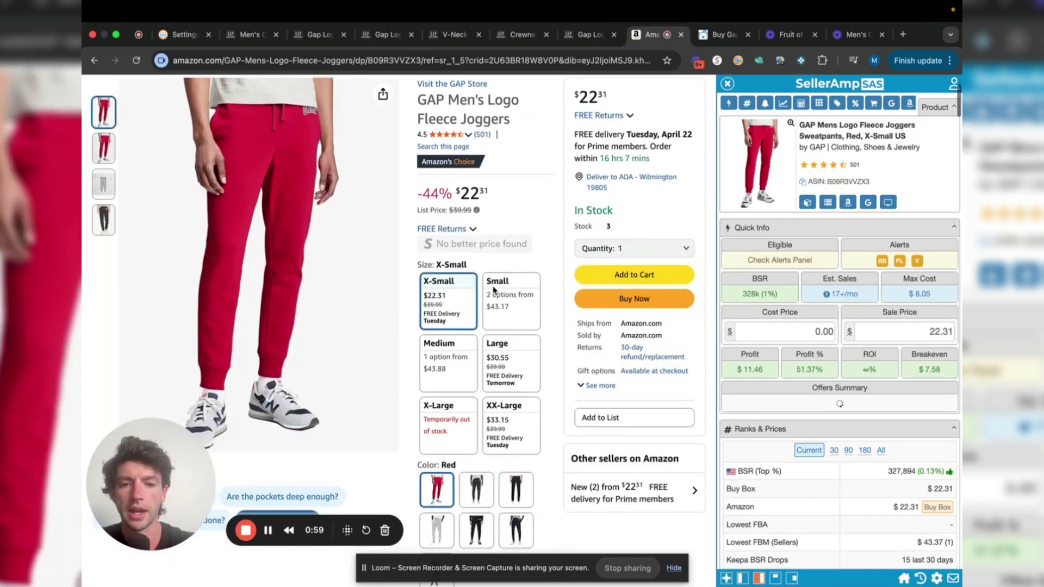
{"action": "scroll", "coordinate": [493, 286], "scroll_direction": "down", "scroll_amount": 8}
{"action": "scroll", "coordinate": [493, 287], "scroll_direction": "up", "scroll_amount": 2}
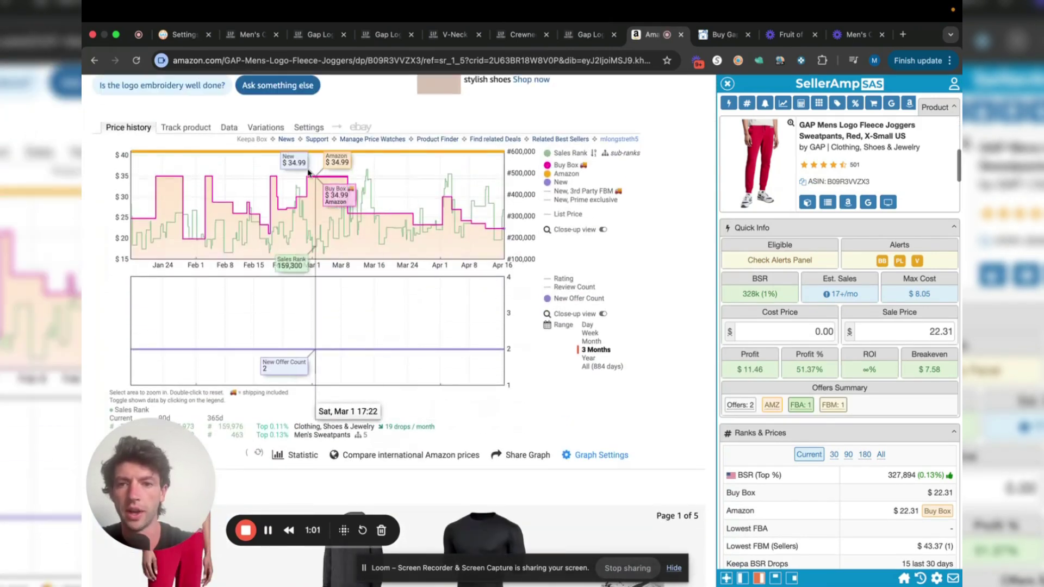
List the joggers' variations in Keepa and open the Moonless Night, Large US variation.
{"action": "left_click", "coordinate": [265, 128]}
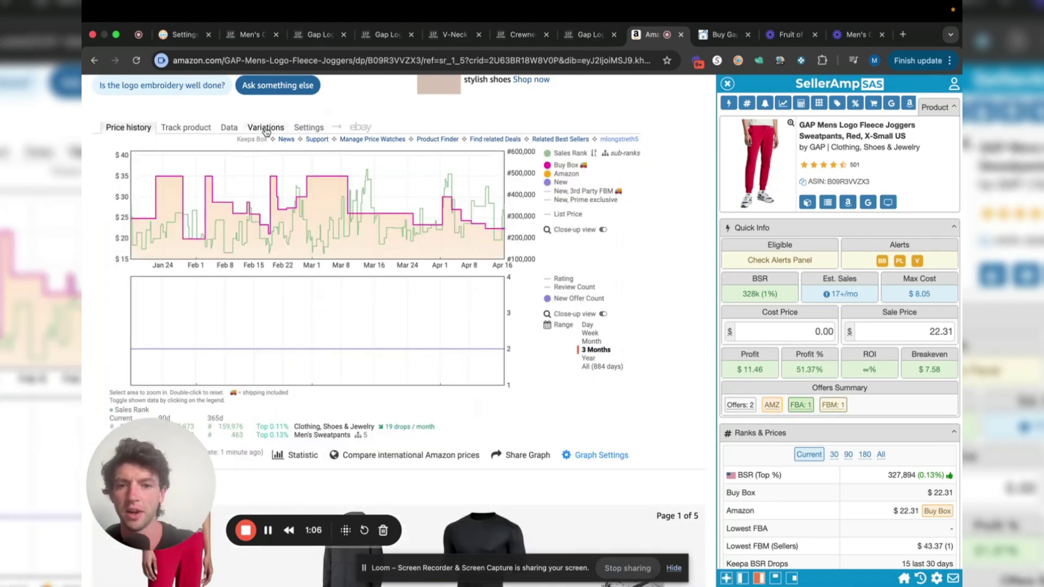
{"action": "left_click", "coordinate": [266, 128]}
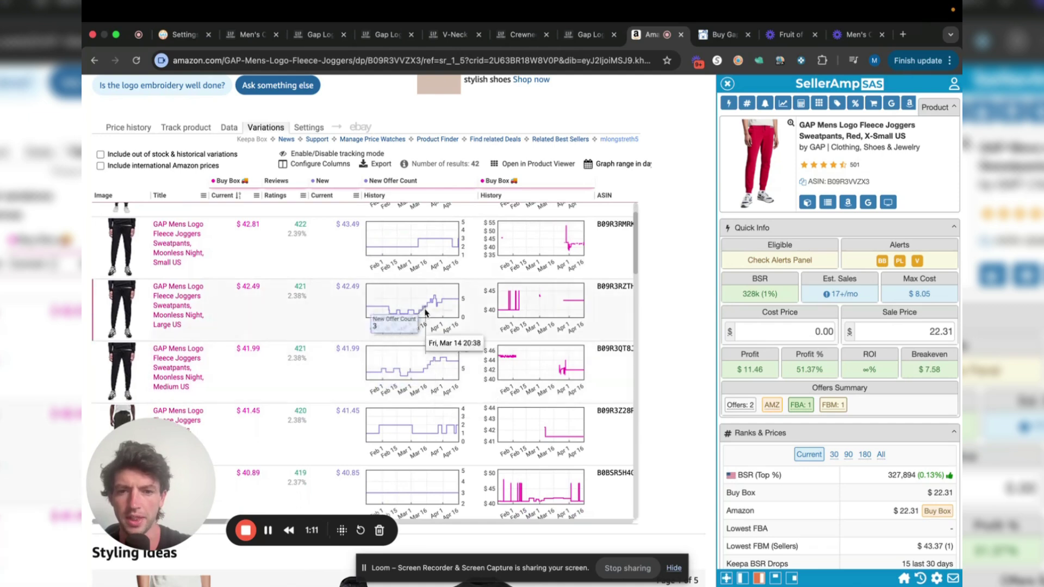
{"action": "left_click", "coordinate": [177, 304]}
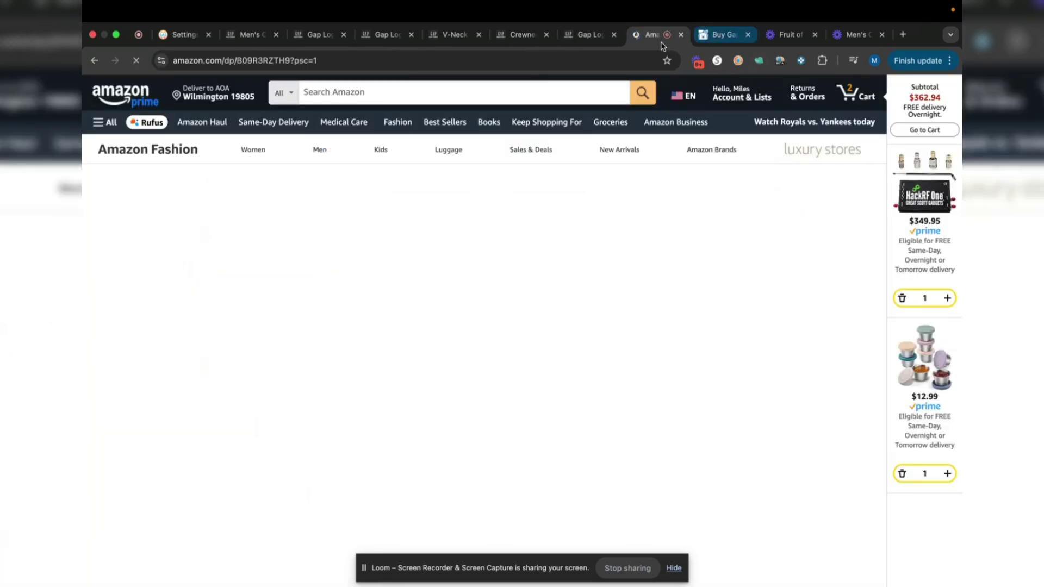
Check the joggers' price on Gap Factory and set the Amazon variation's SellerAmp cost price to 25 minus 20%.
{"action": "left_click", "coordinate": [578, 43]}
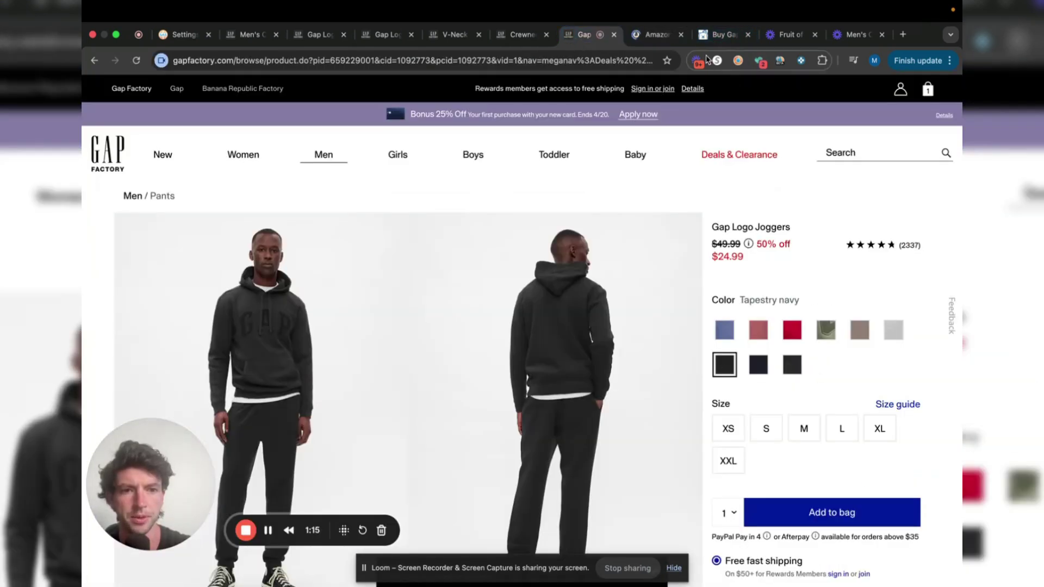
{"action": "left_click", "coordinate": [655, 34]}
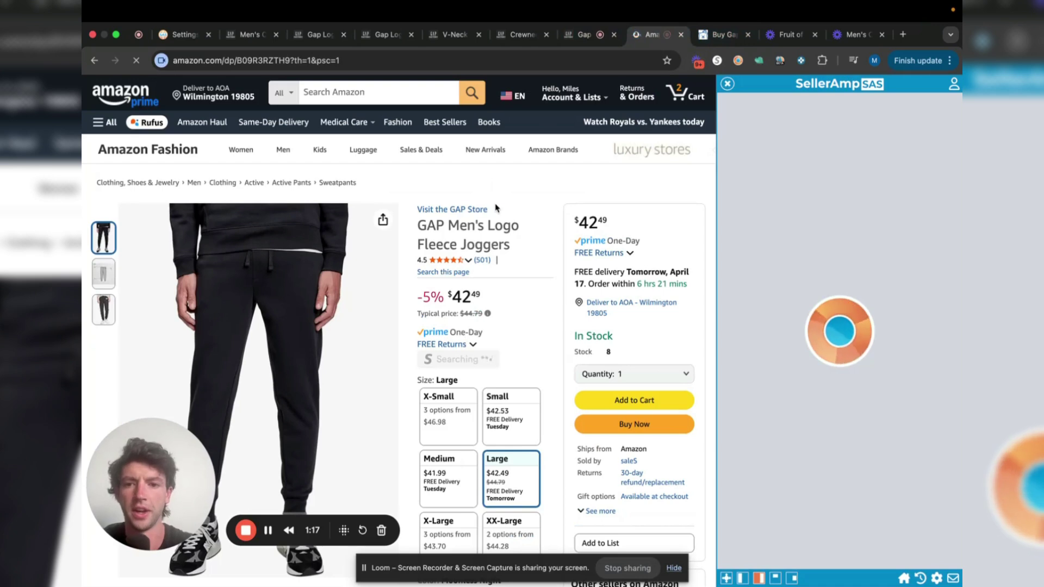
{"action": "left_click", "coordinate": [825, 324]}
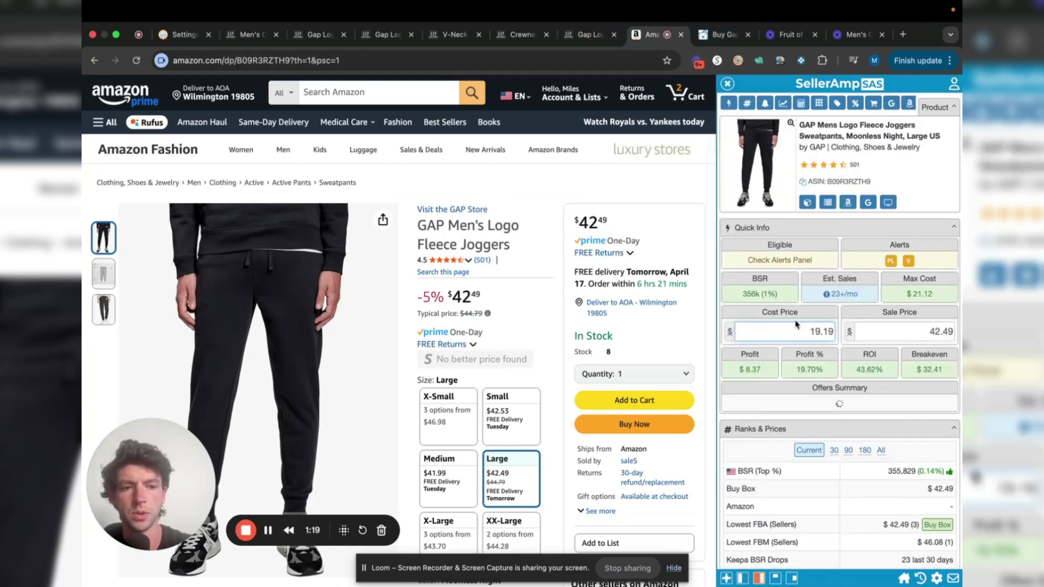
{"action": "double_click", "coordinate": [816, 332]}
{"action": "type", "text": "25-"}
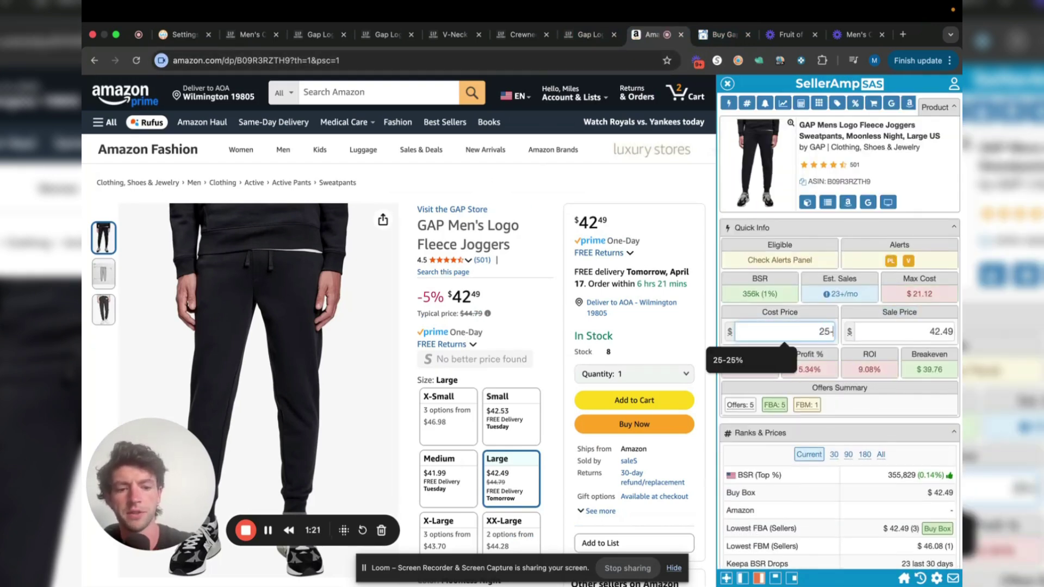
{"action": "type", "text": "20%"}
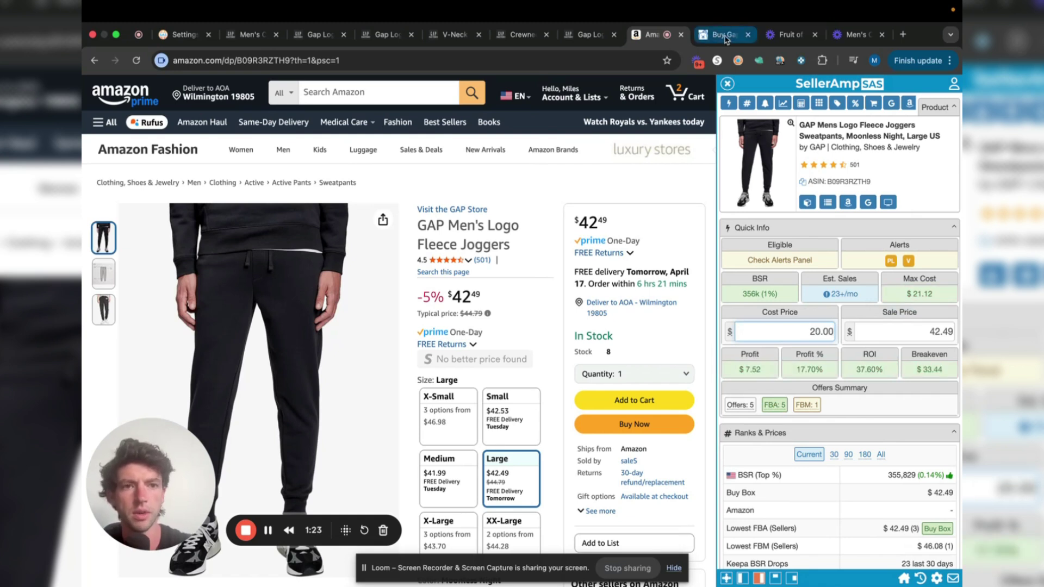
Check the Gap gift card discounts on CardBear and reduce the joggers' SellerAmp cost price by another 15%.
{"action": "key", "text": "ctrl+Tab"}
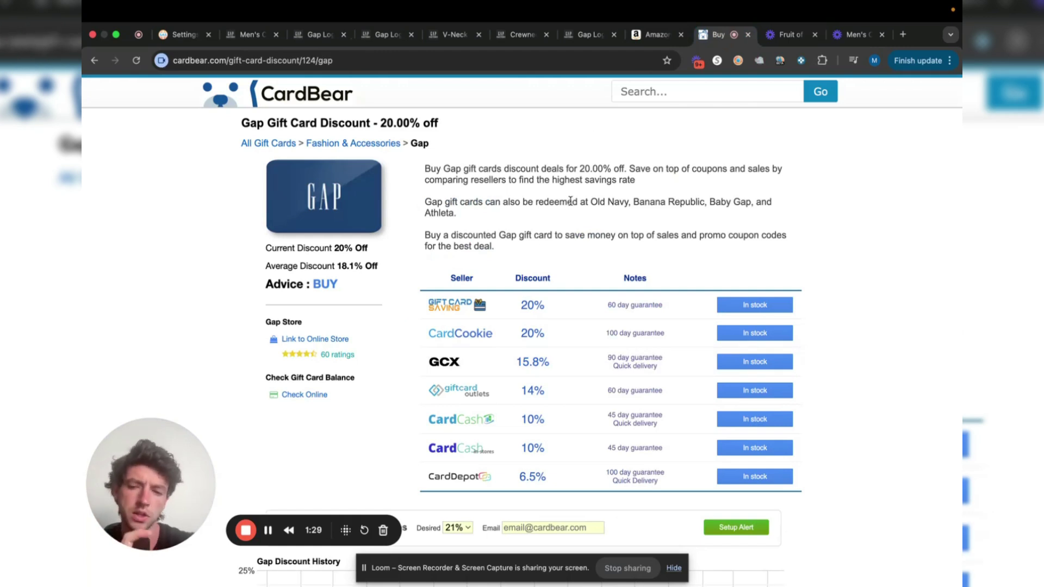
{"action": "key", "text": "ctrl+shift+Tab"}
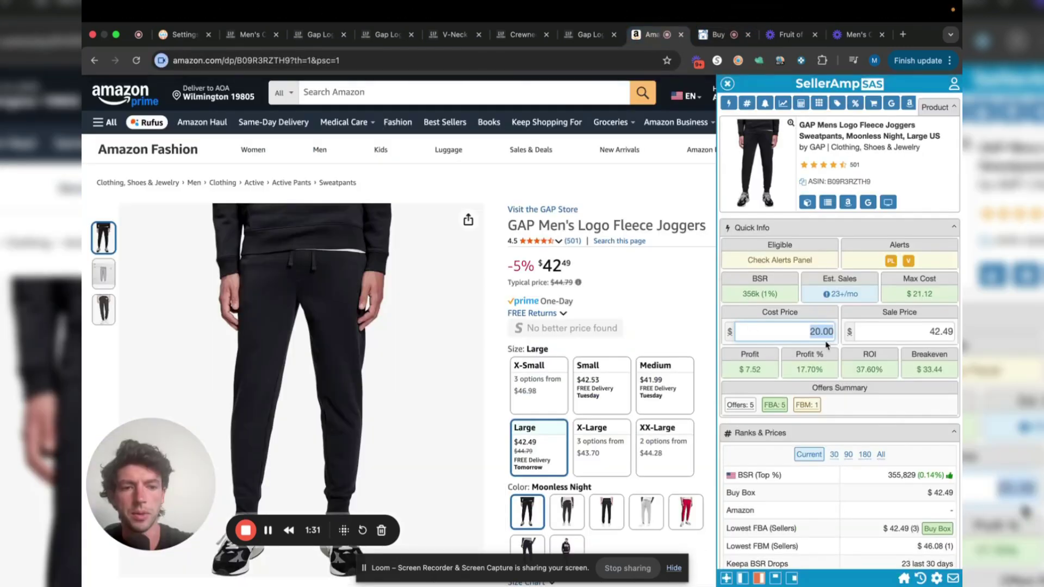
{"action": "left_click", "coordinate": [832, 330]}
{"action": "type", "text": "-15%"}
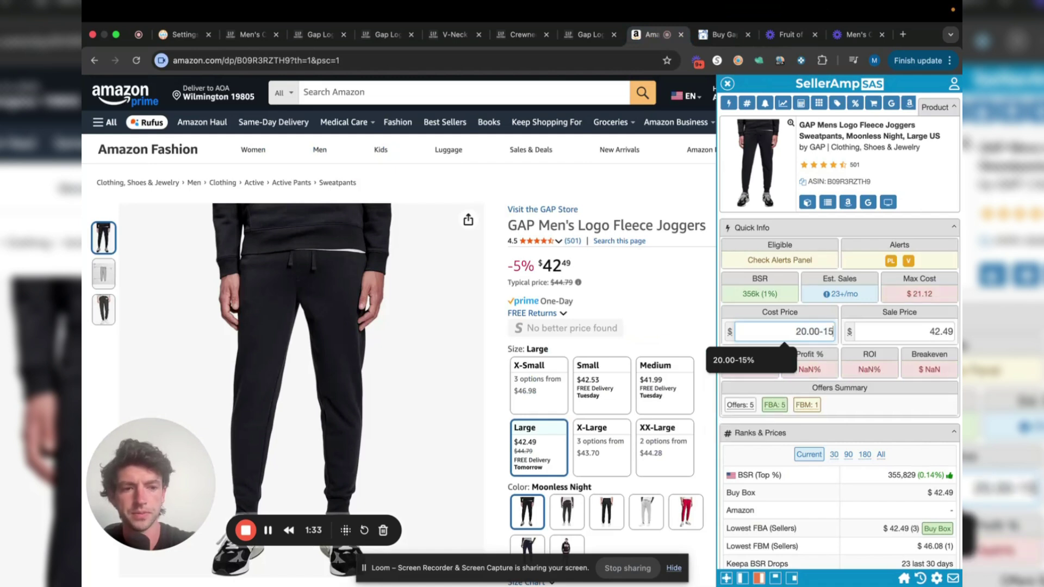
{"action": "key", "text": "Return"}
{"action": "left_click_drag", "start_coordinate": [131, 427], "coordinate": [148, 479]}
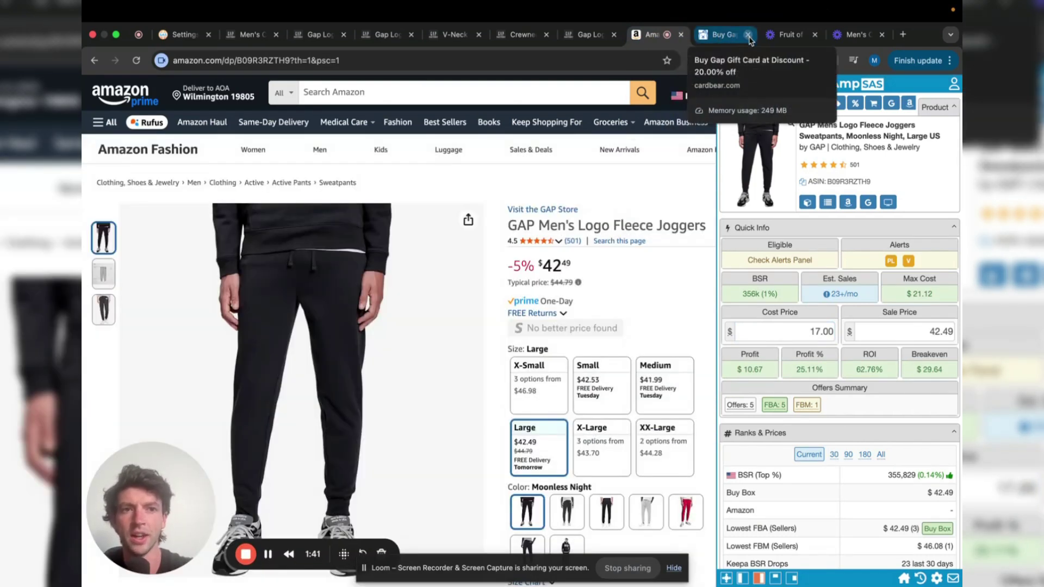
Close the CardBear and Gap Logo Joggers tabs, and copy the product title of Gap Factory's Crewneck T-Shirt (3-Pack).
{"action": "left_click", "coordinate": [749, 34]}
{"action": "left_click", "coordinate": [614, 34]}
{"action": "left_click", "coordinate": [519, 34]}
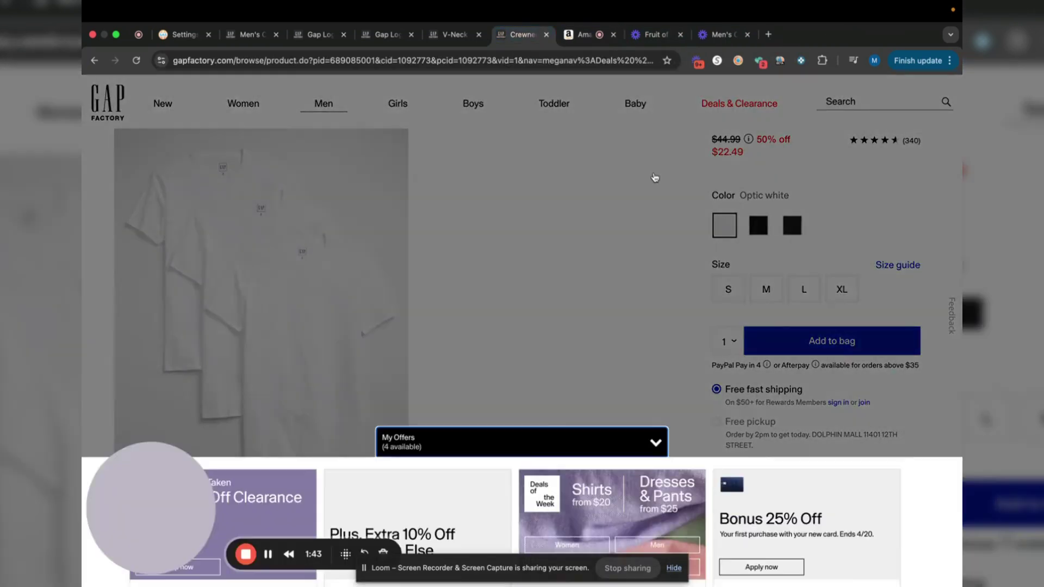
{"action": "left_click", "coordinate": [642, 390]}
{"action": "scroll", "coordinate": [642, 390], "scroll_direction": "up", "scroll_amount": 4}
{"action": "left_click_drag", "start_coordinate": [823, 227], "coordinate": [697, 233]}
{"action": "key", "text": "ctrl+c"}
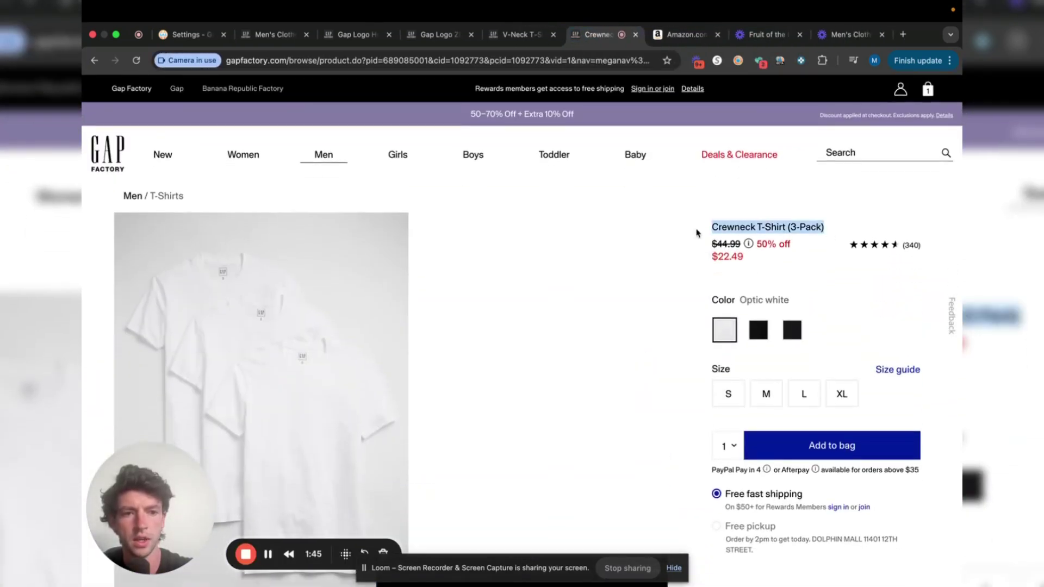
Search Amazon for "gap Crewneck T-Shirt (3-Pack)" and look at the results.
{"action": "left_click", "coordinate": [687, 34]}
{"action": "left_click", "coordinate": [413, 92]}
{"action": "type", "text": "gap"}
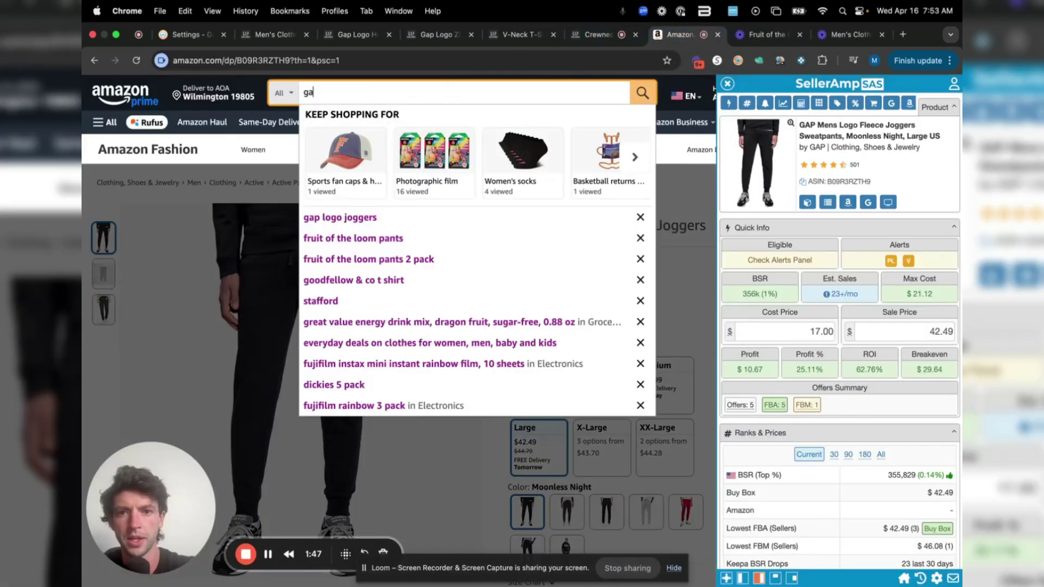
{"action": "key", "text": "ctrl+v"}
{"action": "key", "text": "Return"}
{"action": "scroll", "coordinate": [430, 330], "scroll_direction": "down", "scroll_amount": 5}
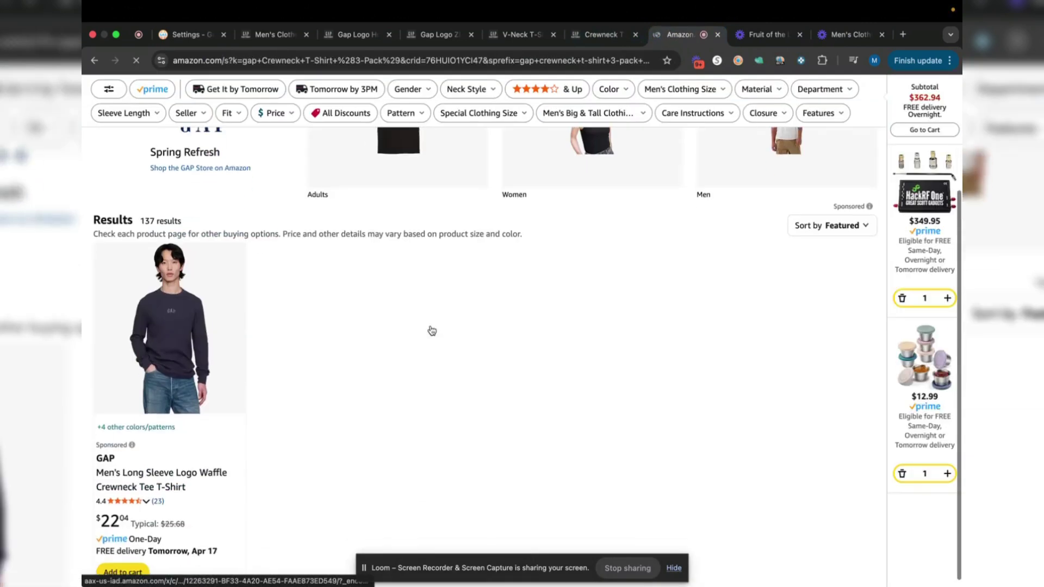
Open Amazon's GAP Crew Neck T-Shirt (3-Pack) listing, compare it with the Gap Factory product, and examine its Keepa price history.
{"action": "left_click", "coordinate": [431, 330]}
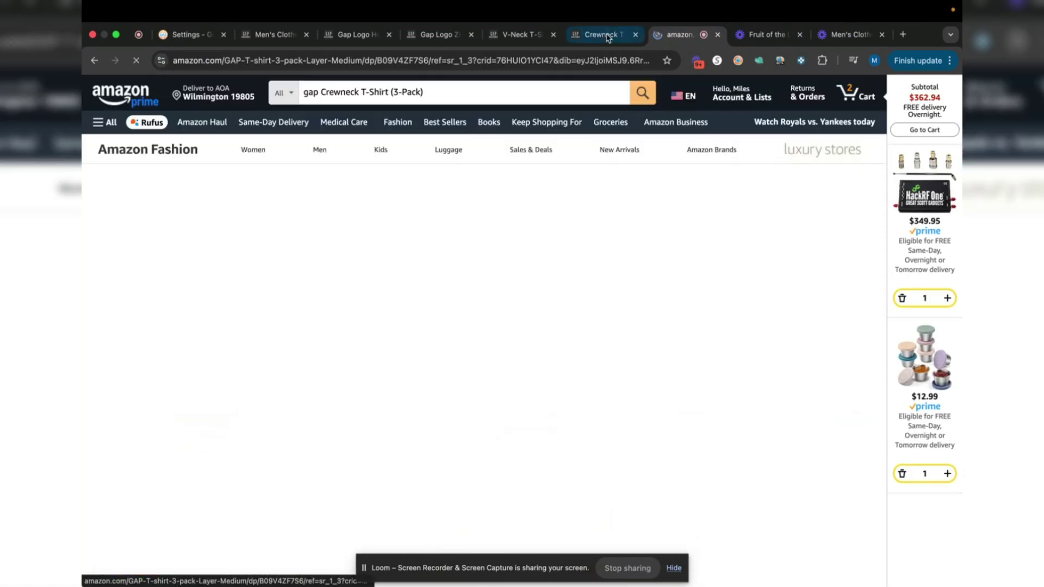
{"action": "left_click", "coordinate": [607, 35]}
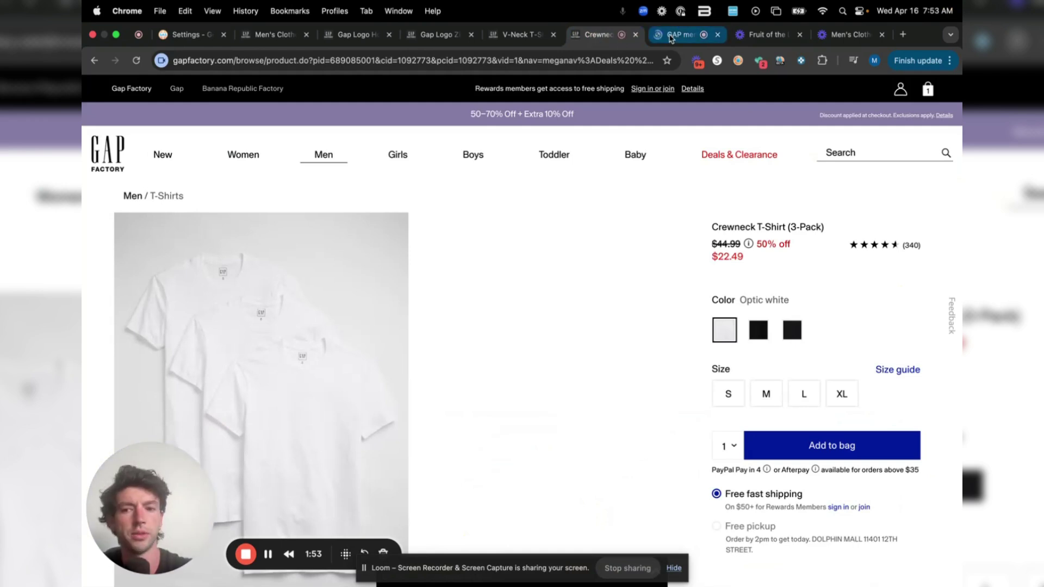
{"action": "left_click", "coordinate": [671, 36]}
{"action": "scroll", "coordinate": [528, 282], "scroll_direction": "down", "scroll_amount": 4}
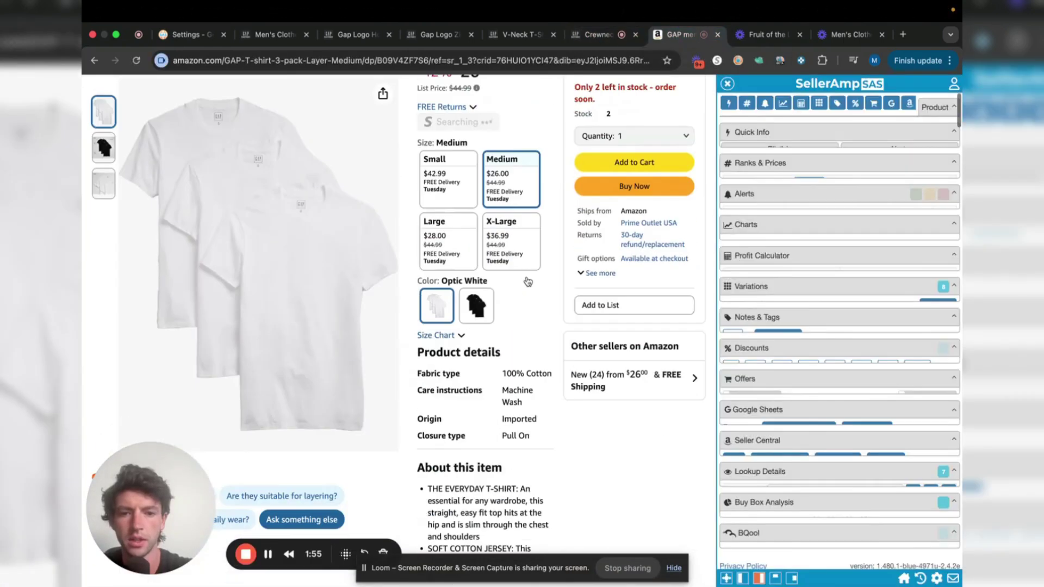
{"action": "scroll", "coordinate": [527, 281], "scroll_direction": "down", "scroll_amount": 15}
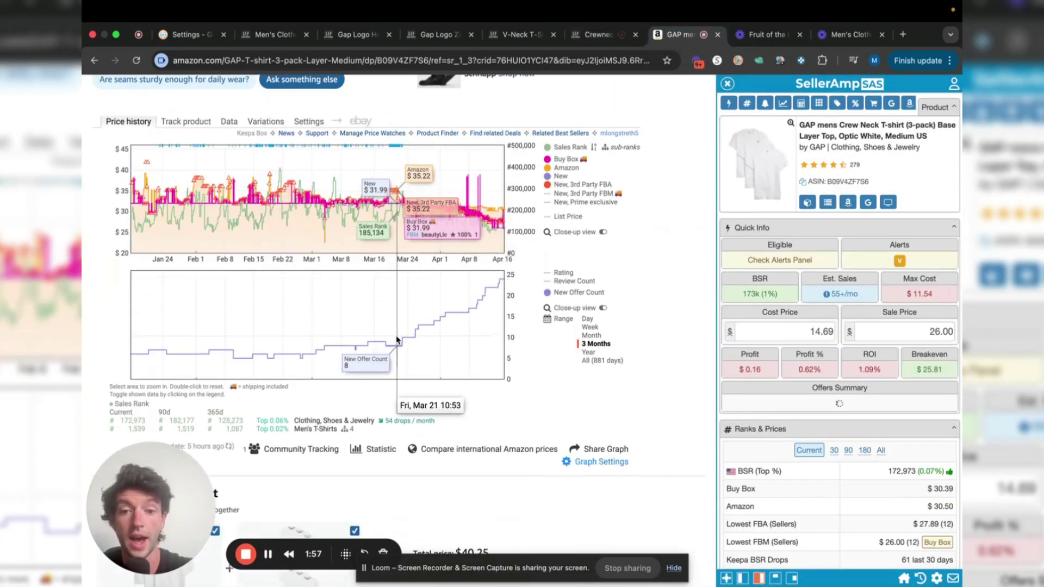
Open the True Black, X-Large T-shirt from Keepa's variations and select True black for the same 3-pack on Gap Factory.
{"action": "left_click", "coordinate": [259, 123]}
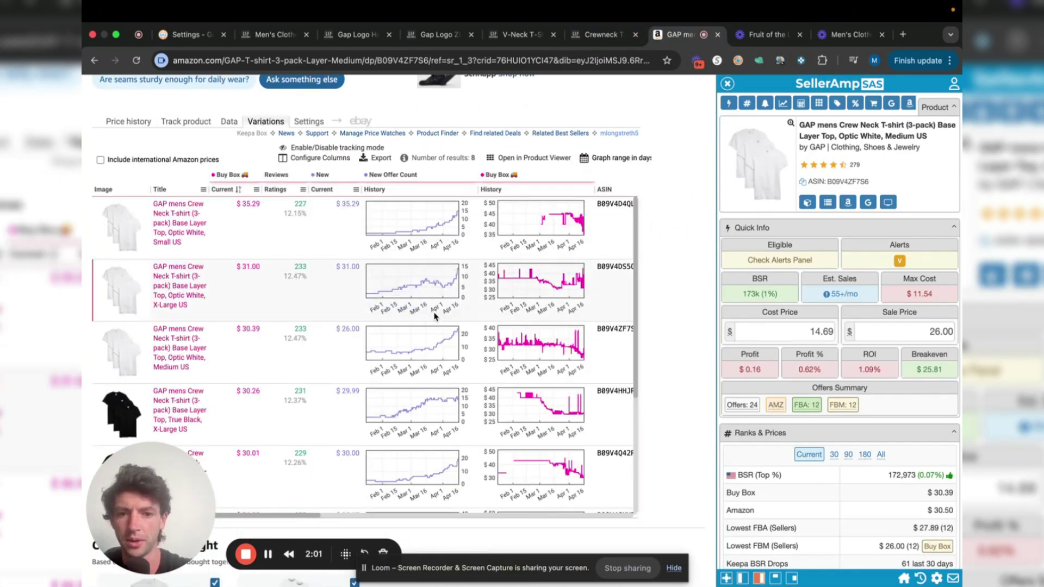
{"action": "scroll", "coordinate": [435, 321], "scroll_direction": "down", "scroll_amount": 2}
{"action": "left_click", "coordinate": [207, 340]}
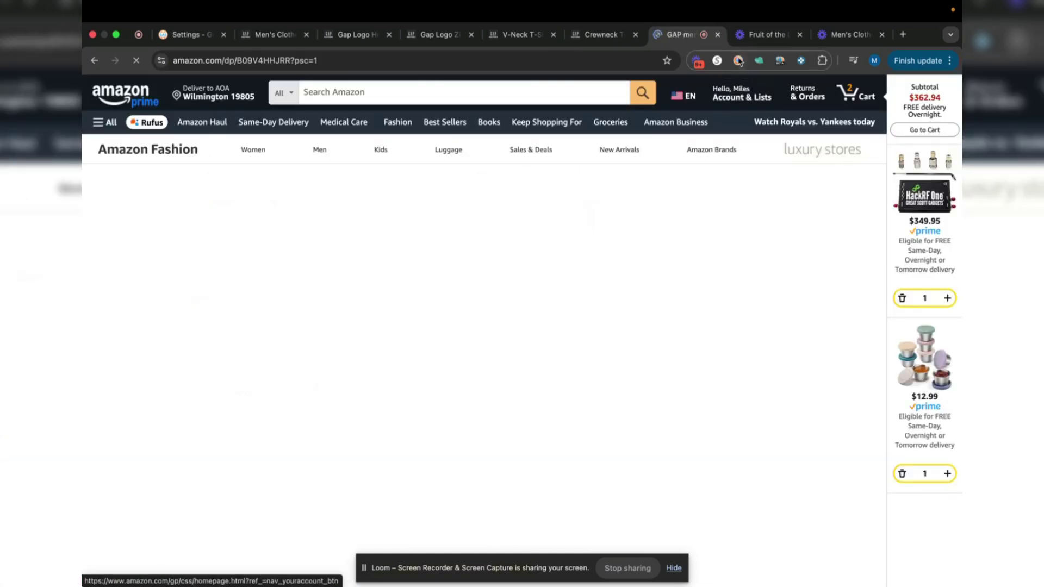
{"action": "left_click", "coordinate": [590, 37]}
{"action": "left_click", "coordinate": [759, 338]}
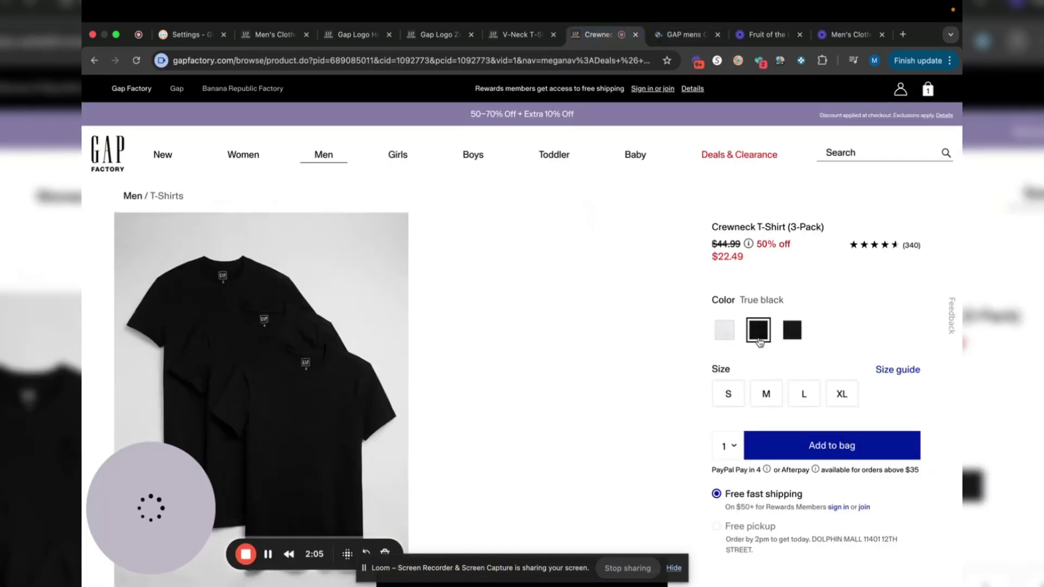
Set the True Black X-Large T-shirt's SellerAmp cost price to 22.49 minus 20%, and reduce it by another 15%.
{"action": "key", "text": "ctrl+Tab"}
{"action": "left_click_drag", "start_coordinate": [797, 332], "coordinate": [928, 333]}
{"action": "type", "text": "22.49"}
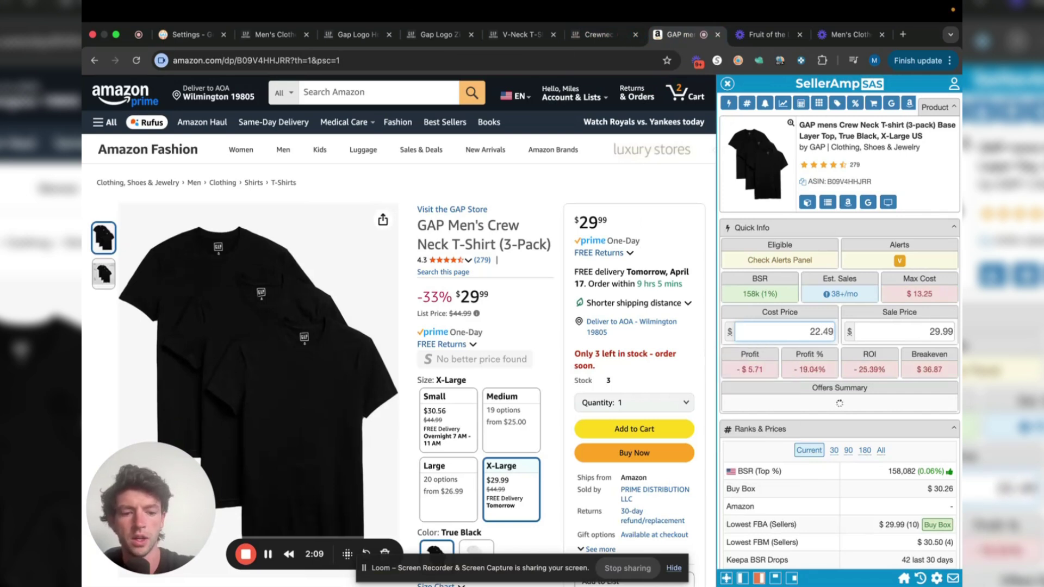
{"action": "type", "text": "-20%"}
{"action": "key", "text": "Return"}
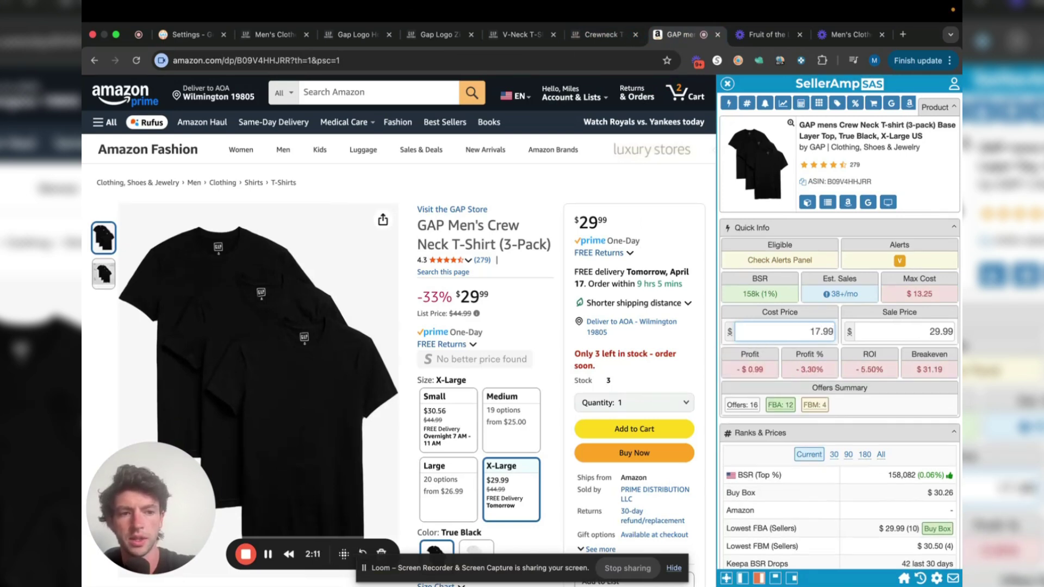
{"action": "type", "text": "-15"}
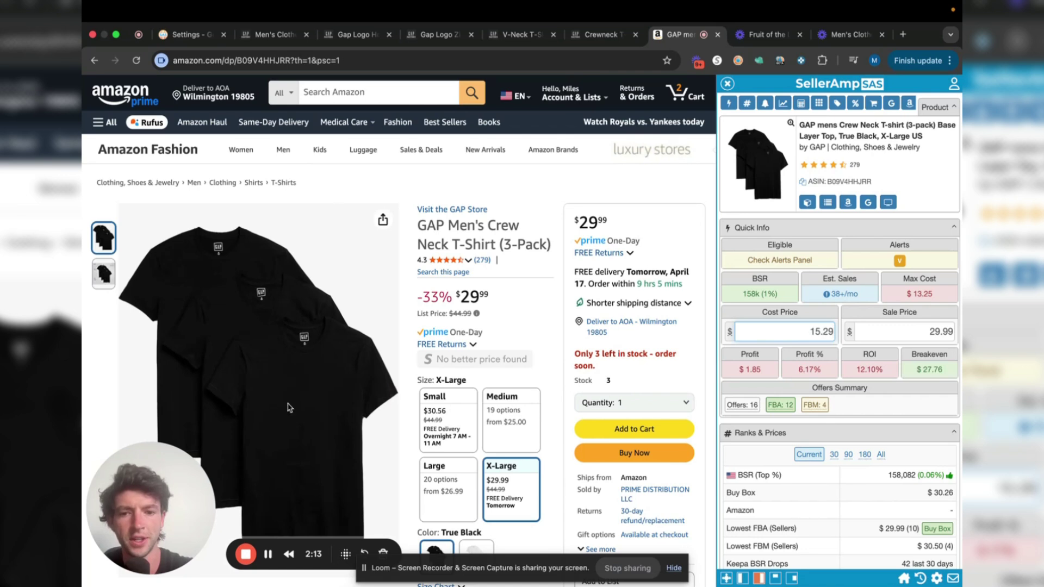
{"action": "left_click_drag", "start_coordinate": [167, 497], "coordinate": [113, 507]}
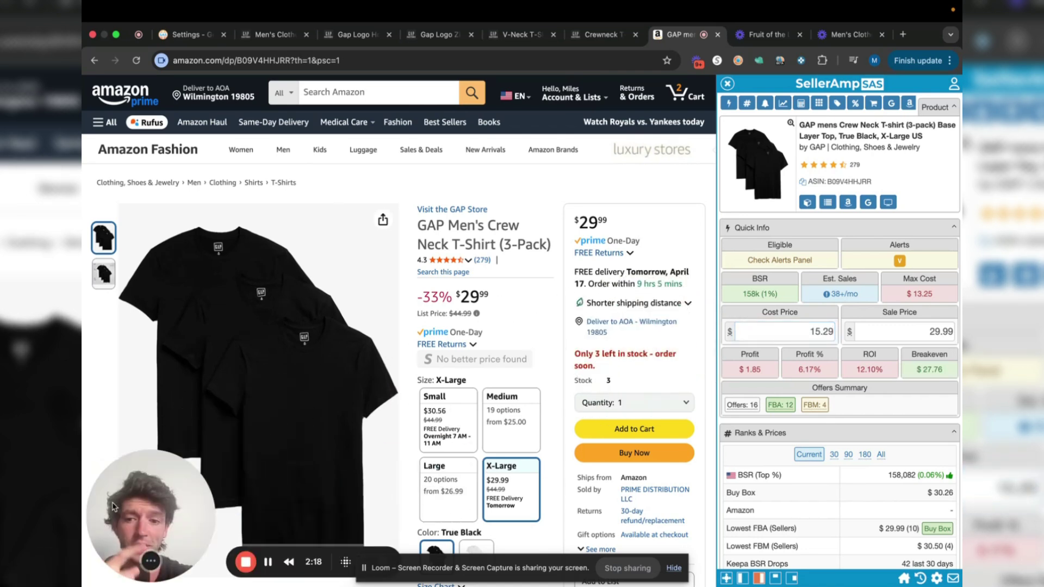
Close Gap Factory's Crewneck T-Shirt page and copy the product title of its V-Neck T-Shirt (3-Pack).
{"action": "left_click", "coordinate": [636, 35]}
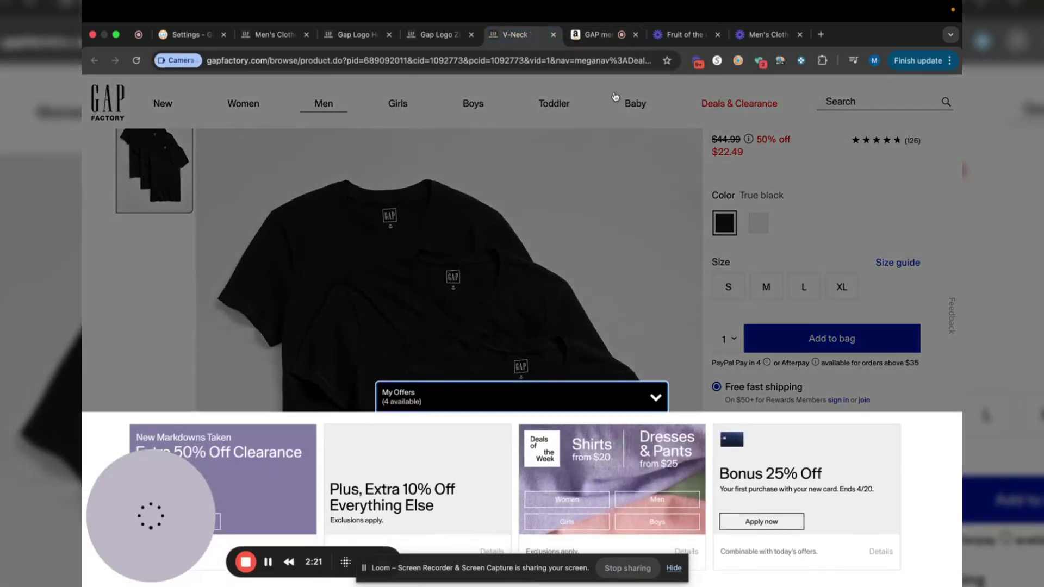
{"action": "scroll", "coordinate": [646, 403], "scroll_direction": "up", "scroll_amount": 3}
{"action": "left_click_drag", "start_coordinate": [812, 228], "coordinate": [717, 232]}
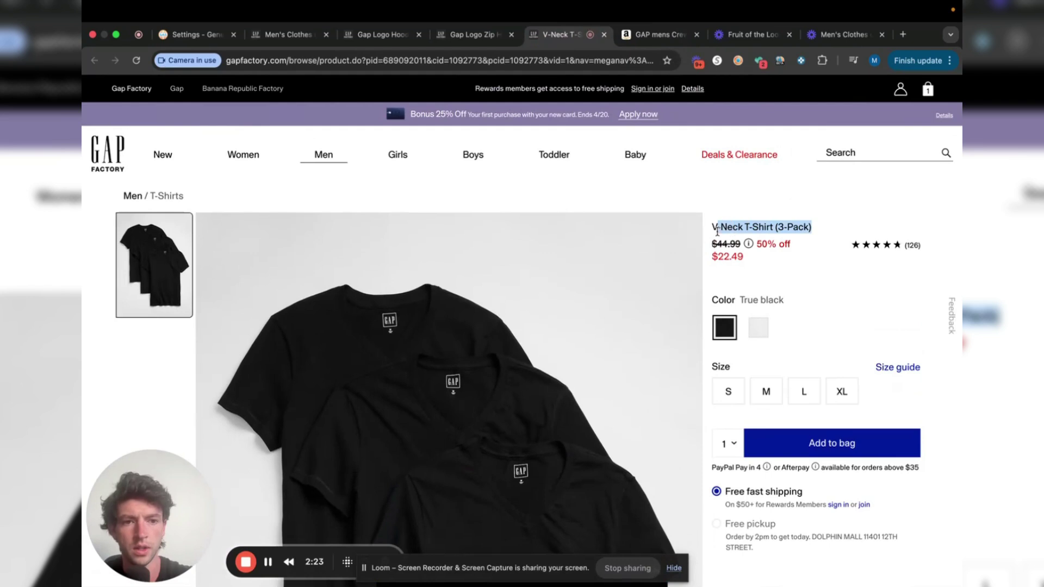
{"action": "key", "text": "ctrl+c"}
Search Amazon for "gap V-Neck T-Shirt (3-Pack)" and open the GAP Mens 3-Pack V-Neck Tee T-Shirt listing.
{"action": "left_click", "coordinate": [658, 34]}
{"action": "left_click", "coordinate": [387, 93]}
{"action": "type", "text": "gap"}
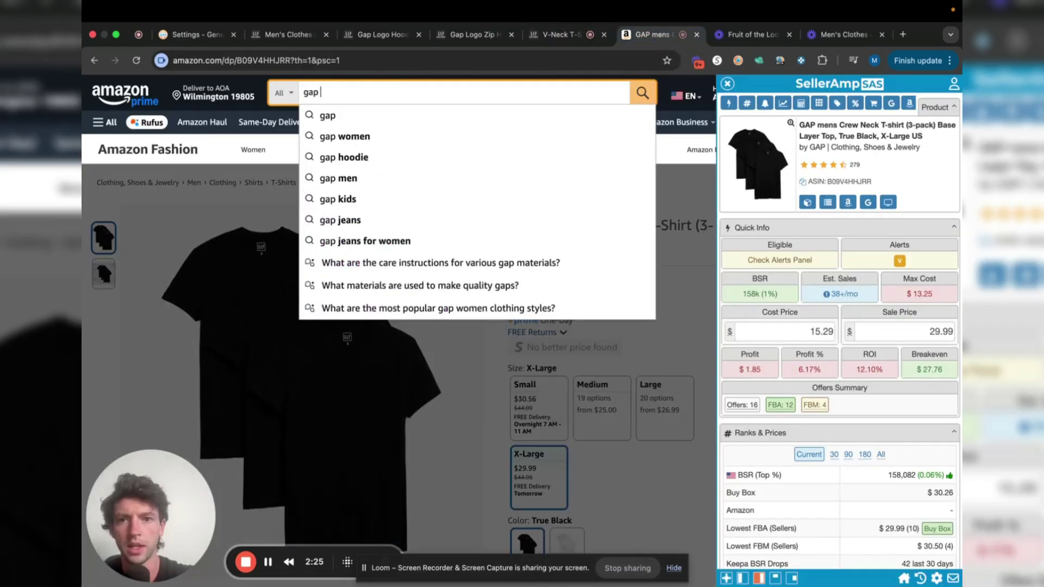
{"action": "key", "text": "ctrl+v"}
{"action": "key", "text": "Return"}
{"action": "scroll", "coordinate": [348, 313], "scroll_direction": "down", "scroll_amount": 10}
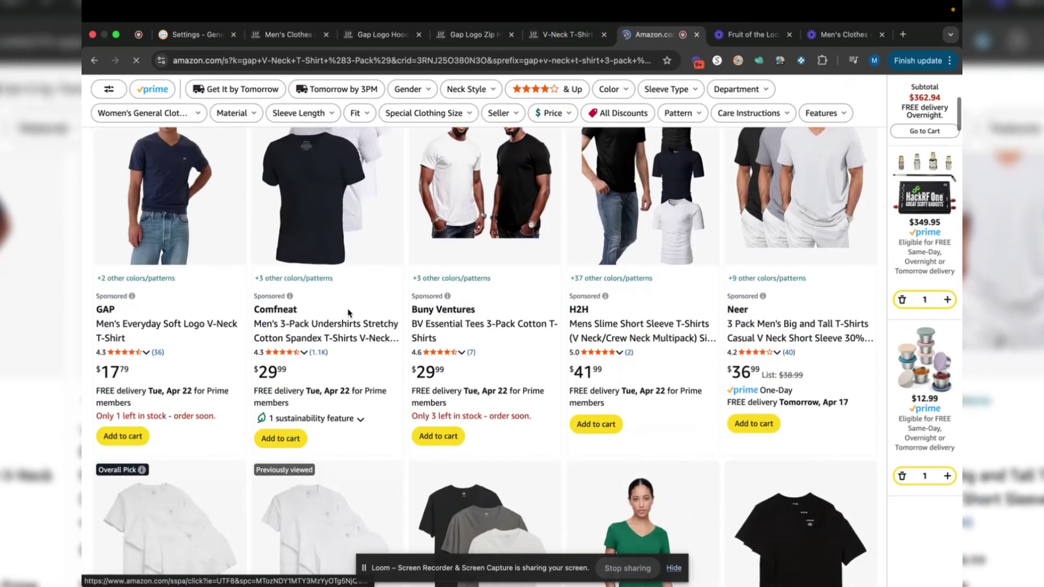
{"action": "scroll", "coordinate": [348, 314], "scroll_direction": "down", "scroll_amount": 6}
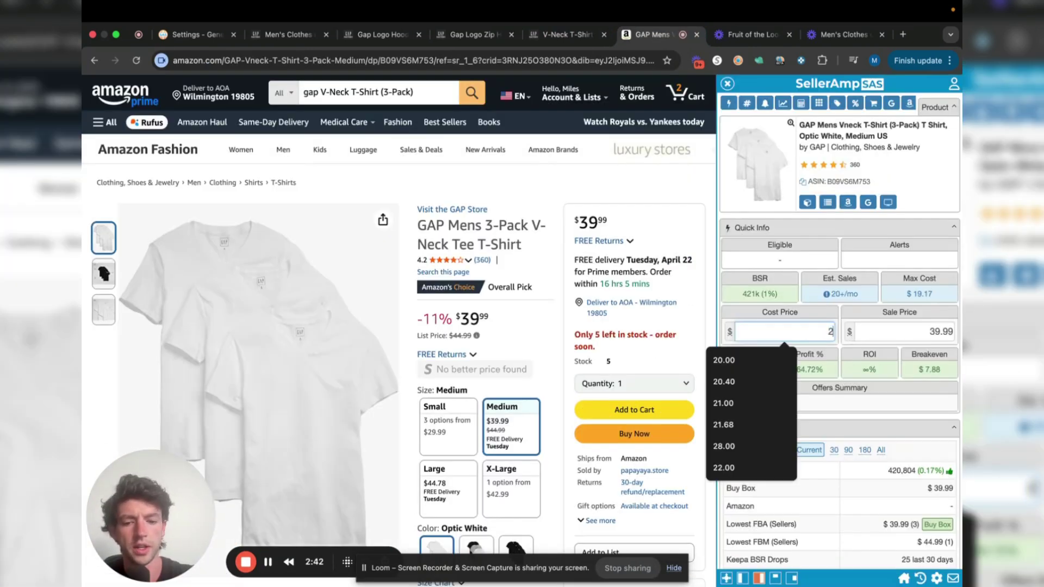
Set the V-neck 3-pack's SellerAmp cost price to 22.49 minus 20%, and reduce it by another 15%.
{"action": "key", "text": "XF86MonBrightnessDown"}
{"action": "type", "text": "2.49"}
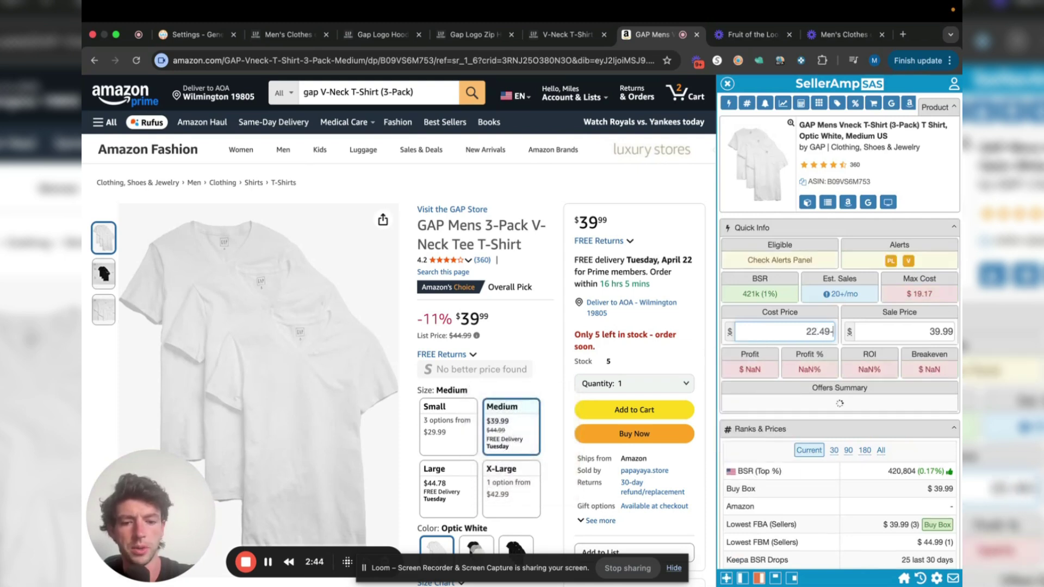
{"action": "type", "text": "-15"}
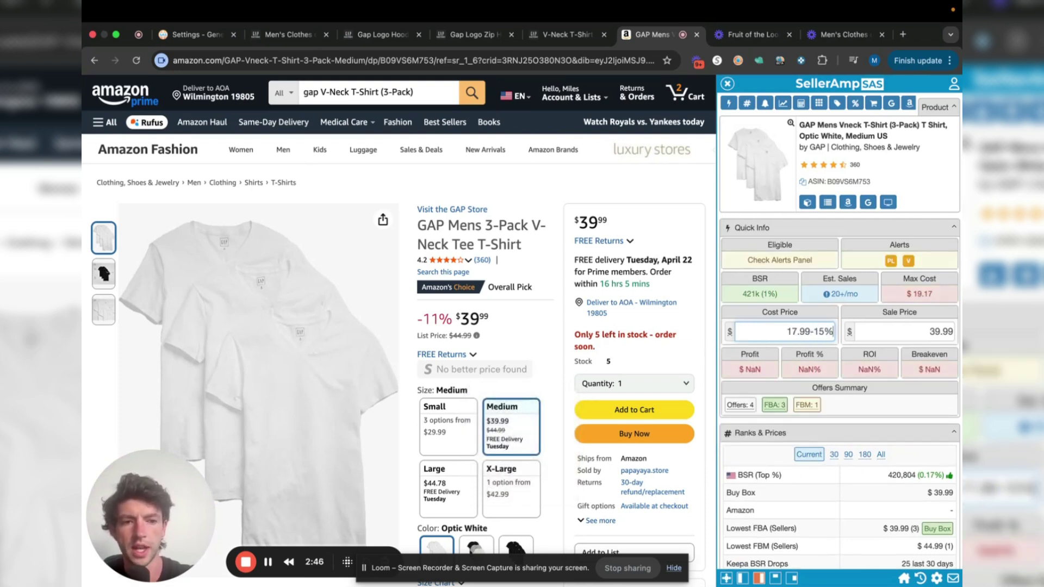
{"action": "left_click_drag", "start_coordinate": [106, 488], "coordinate": [549, 256]}
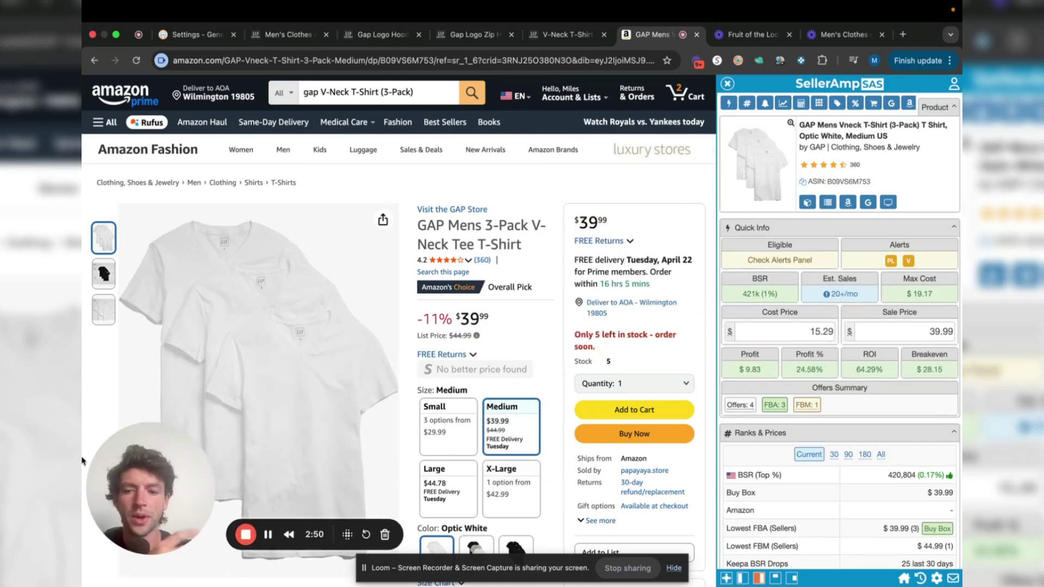
Examine the V-neck 3-pack's Keepa price, sales rank and offer count history.
{"action": "scroll", "coordinate": [402, 239], "scroll_direction": "down", "scroll_amount": 6}
{"action": "scroll", "coordinate": [406, 238], "scroll_direction": "down", "scroll_amount": 6}
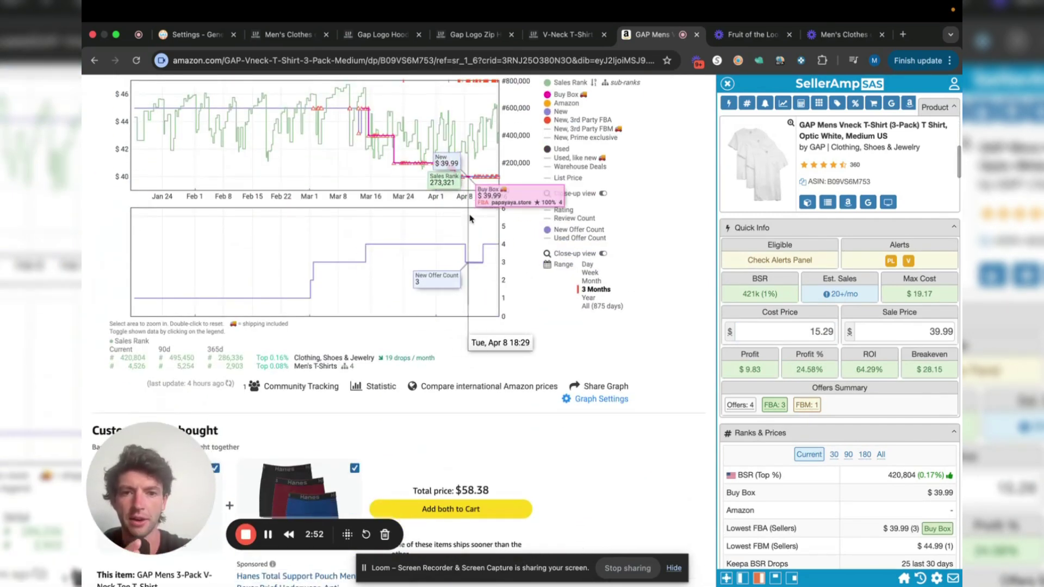
{"action": "scroll", "coordinate": [489, 217], "scroll_direction": "up", "scroll_amount": 2}
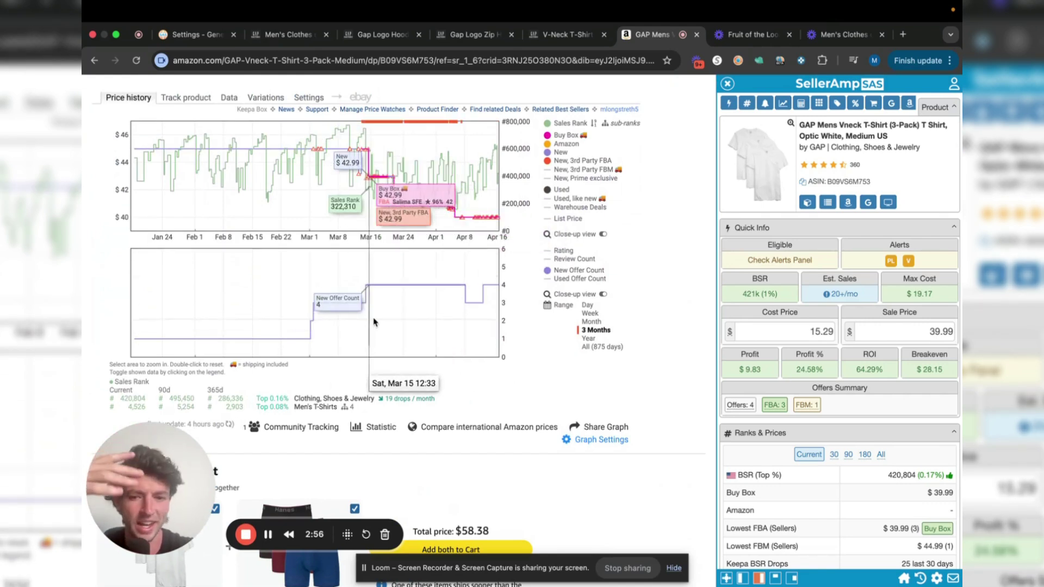
Close Gap Factory's V-Neck T-Shirt page and copy the product title of its Gap Logo Zip Hoodie.
{"action": "left_click", "coordinate": [603, 35]}
{"action": "left_click", "coordinate": [474, 34]}
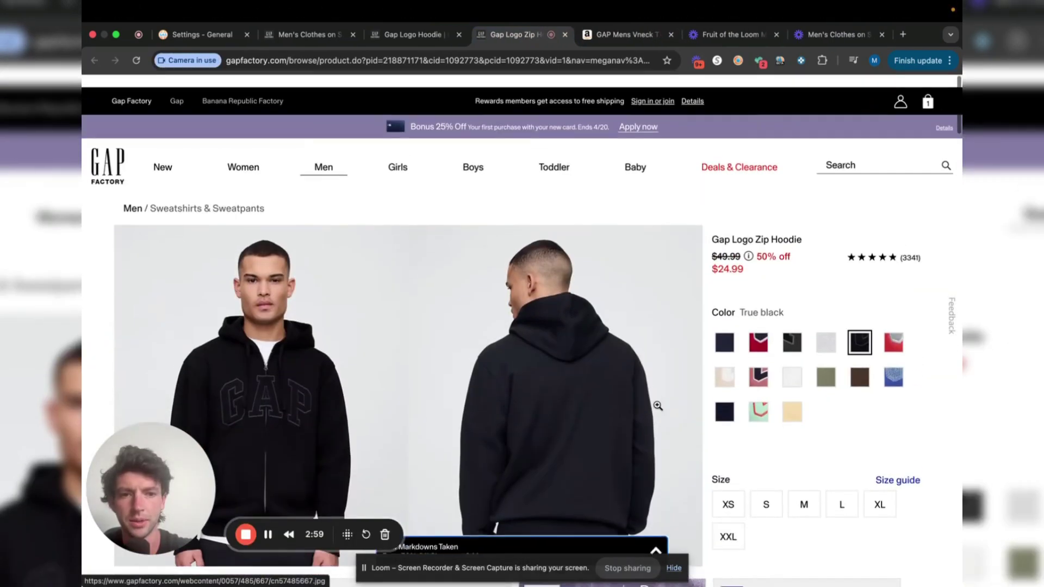
{"action": "scroll", "coordinate": [658, 405], "scroll_direction": "down", "scroll_amount": 1}
{"action": "left_click_drag", "start_coordinate": [803, 229], "coordinate": [724, 230]}
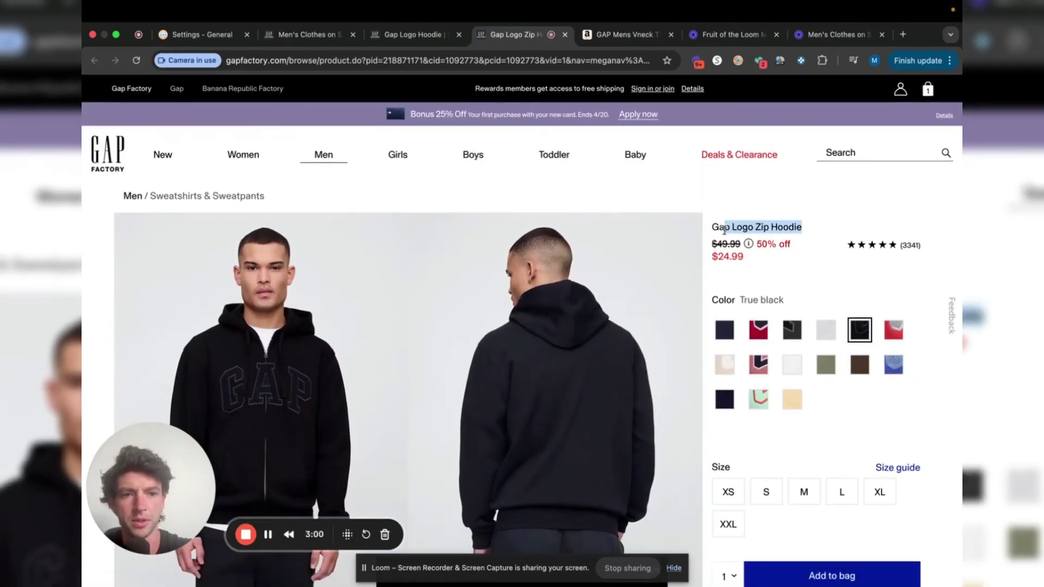
Search Amazon for "gap Gap Logo Zip Hoodie" and look through the hoodie results.
{"action": "left_click", "coordinate": [620, 35]}
{"action": "scroll", "coordinate": [406, 217], "scroll_direction": "up", "scroll_amount": 10}
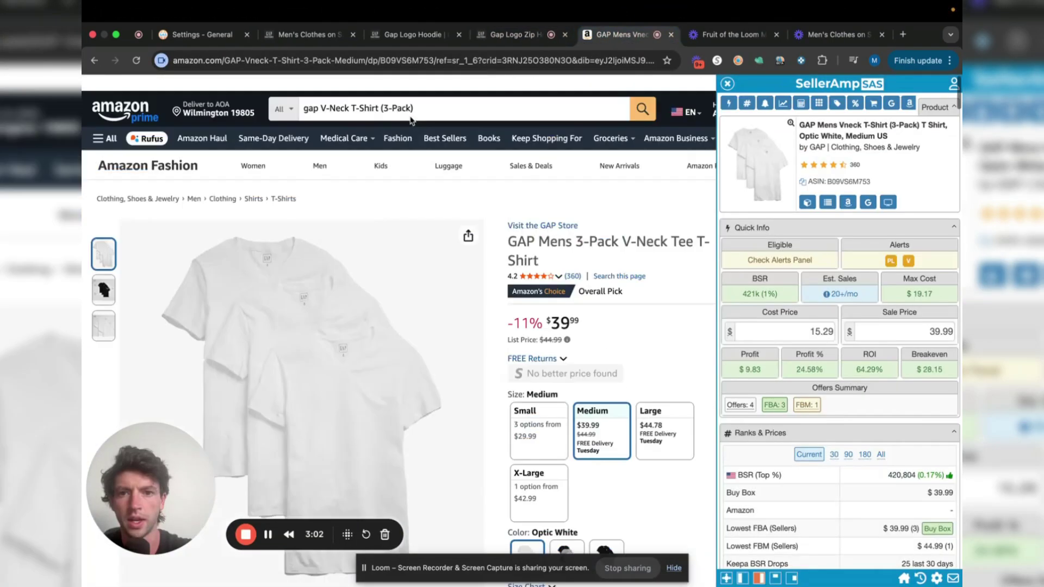
{"action": "left_click_drag", "start_coordinate": [407, 95], "coordinate": [322, 93]}
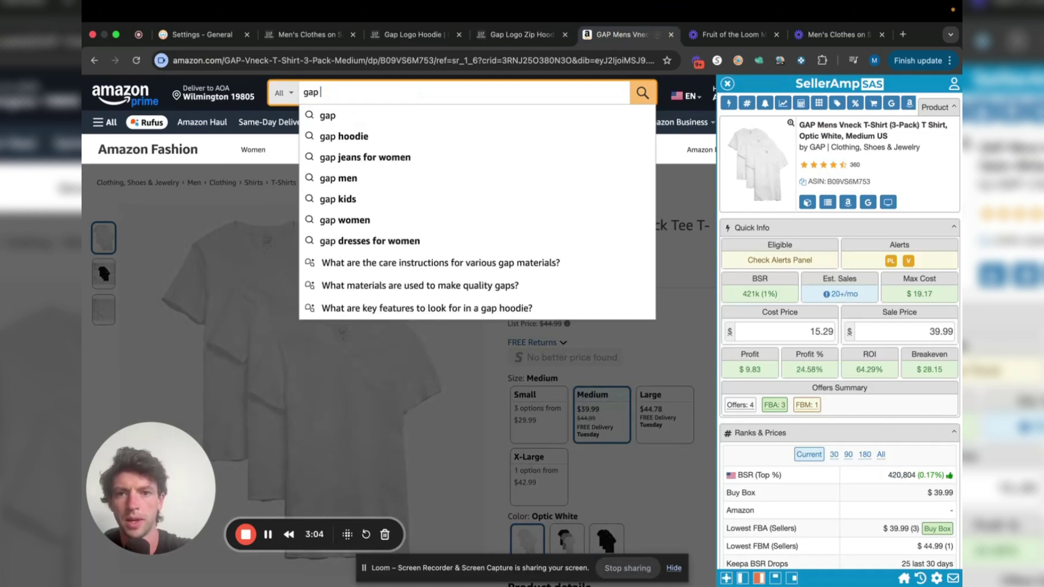
{"action": "key", "text": "ctrl+v"}
{"action": "key", "text": "Return"}
{"action": "scroll", "coordinate": [428, 321], "scroll_direction": "down", "scroll_amount": 6}
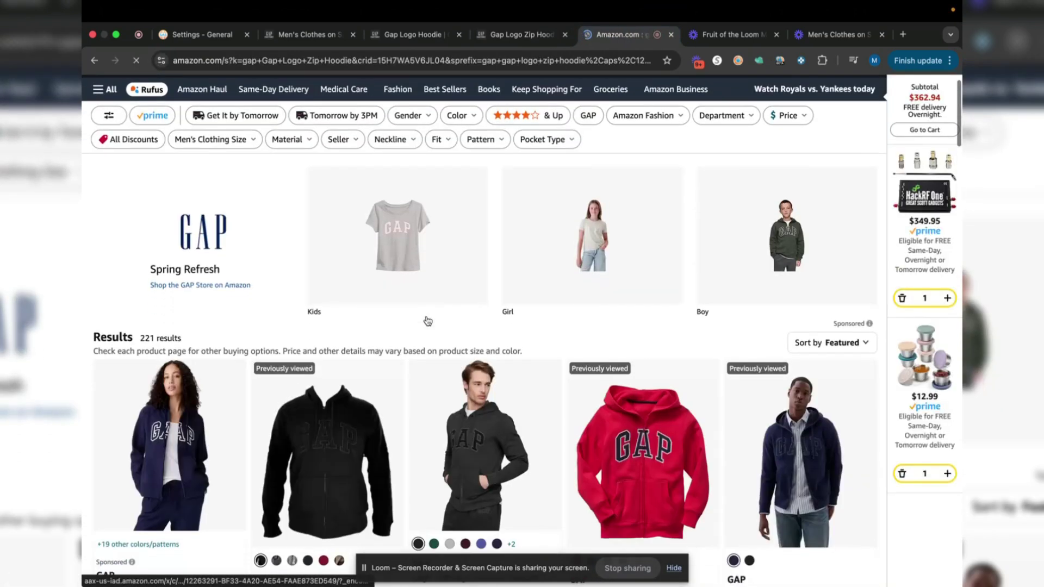
{"action": "scroll", "coordinate": [428, 321], "scroll_direction": "down", "scroll_amount": 1}
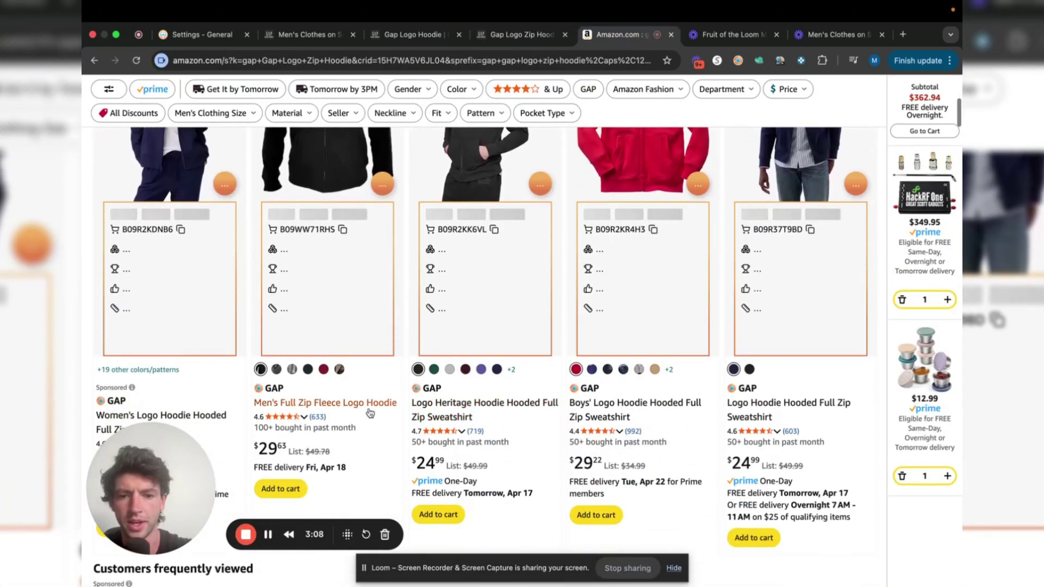
Open the Men's Full Zip Fleece Logo Hoodie in a new tab and move that tab ahead of the search results tab.
{"action": "right_click", "coordinate": [364, 403]}
{"action": "left_click", "coordinate": [408, 376]}
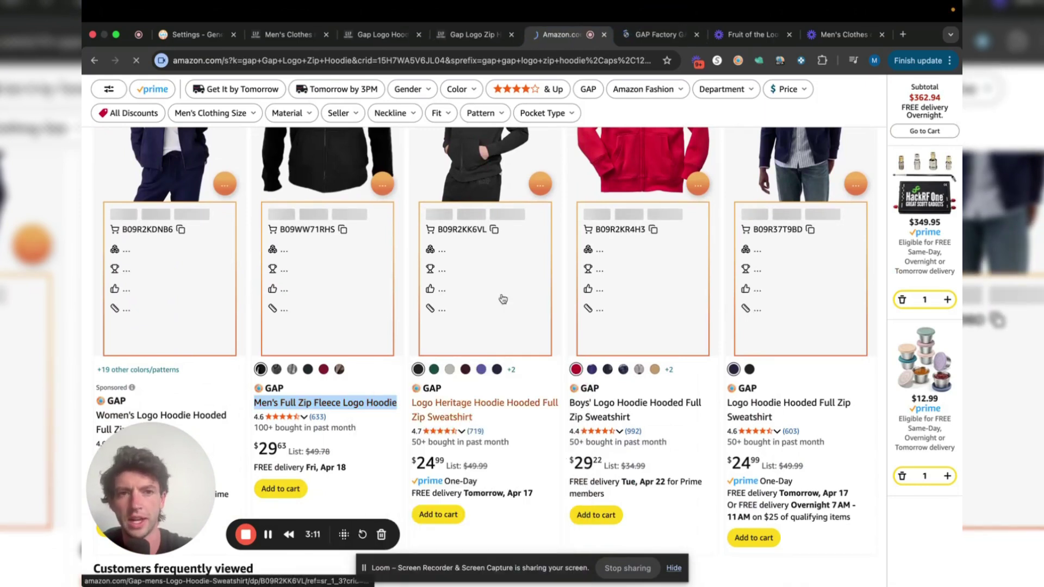
{"action": "left_click_drag", "start_coordinate": [655, 37], "coordinate": [557, 39]}
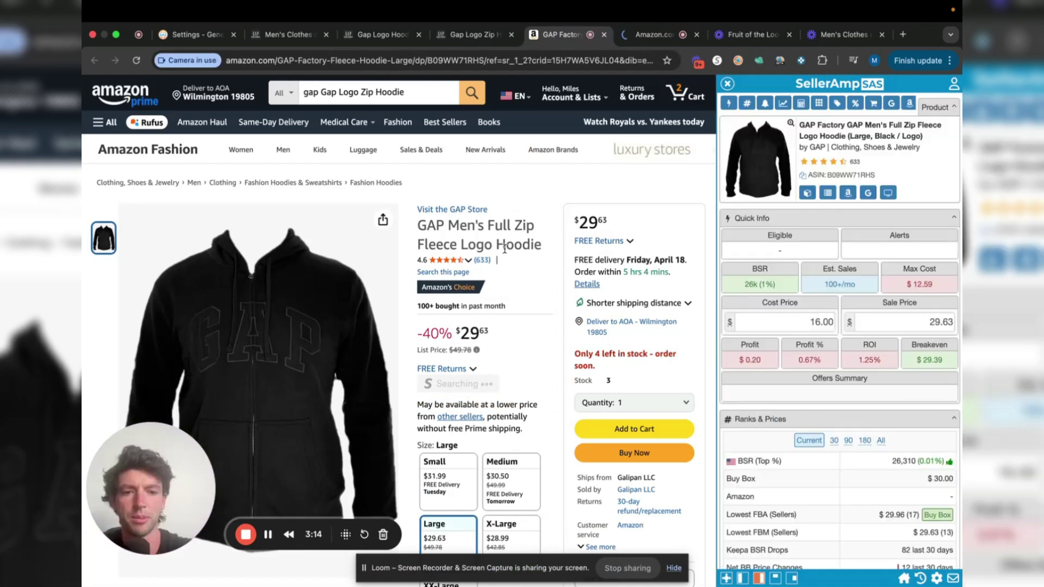
Open the hoodie's Light Grey (Black Logo), Large variation from Keepa's variations and select the light grey color on Gap Factory.
{"action": "scroll", "coordinate": [505, 249], "scroll_direction": "down", "scroll_amount": 15}
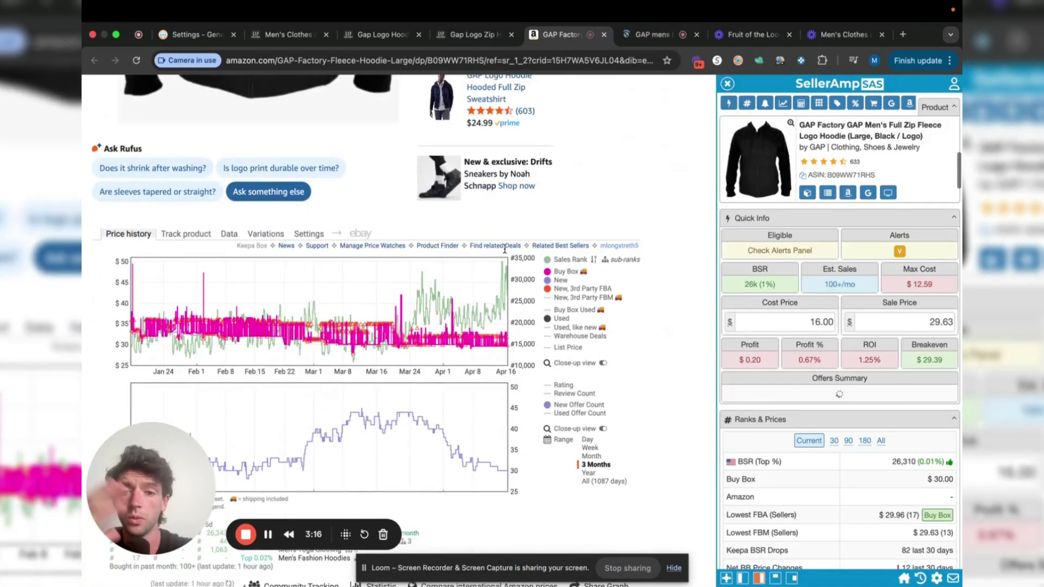
{"action": "left_click", "coordinate": [283, 234]}
{"action": "scroll", "coordinate": [443, 196], "scroll_direction": "down", "scroll_amount": 2}
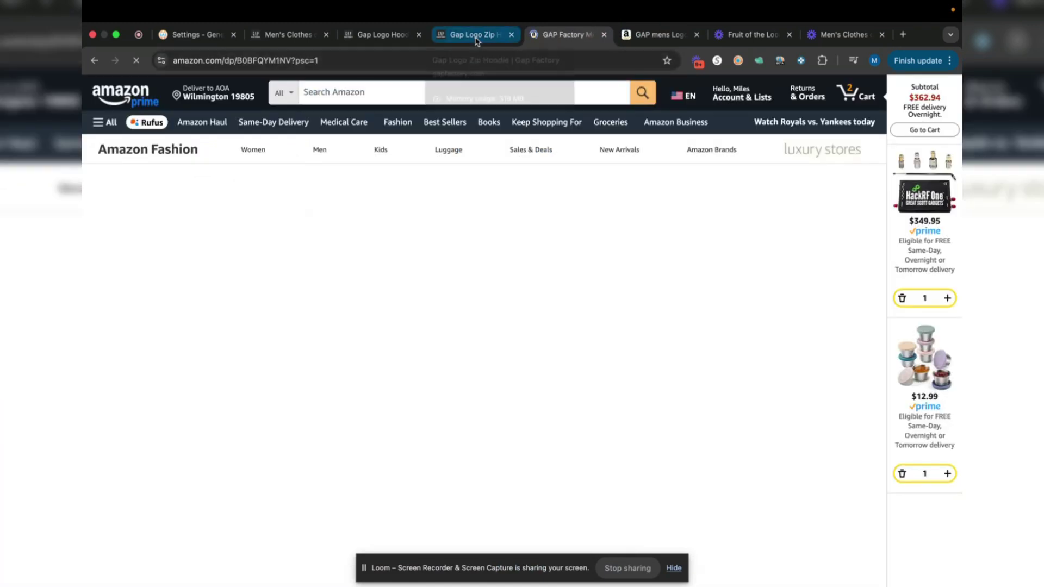
{"action": "left_click", "coordinate": [478, 39]}
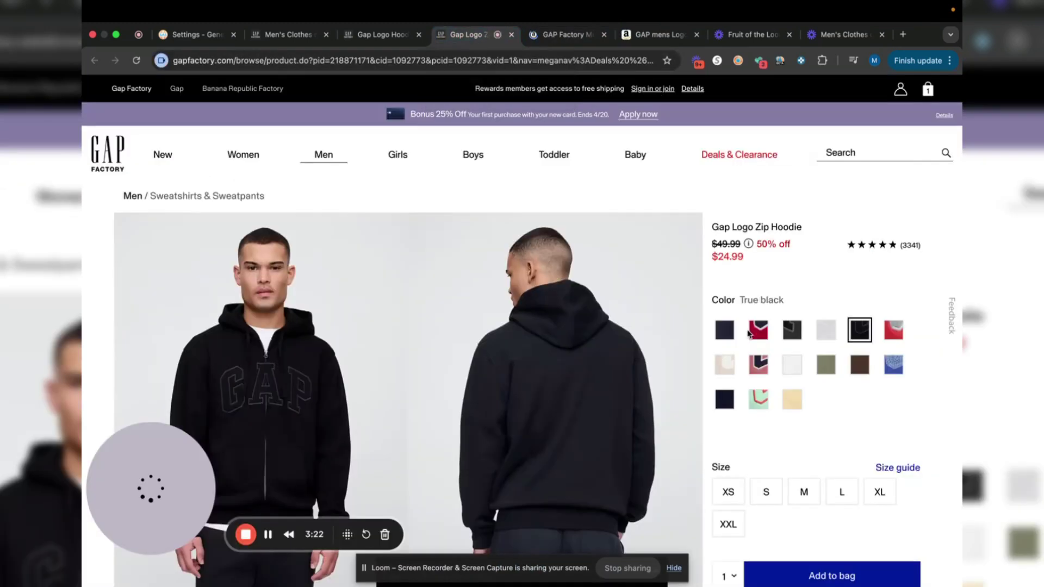
{"action": "left_click", "coordinate": [827, 330]}
Set the Light Grey Large hoodie's SellerAmp cost price to 25.
{"action": "left_click", "coordinate": [549, 35]}
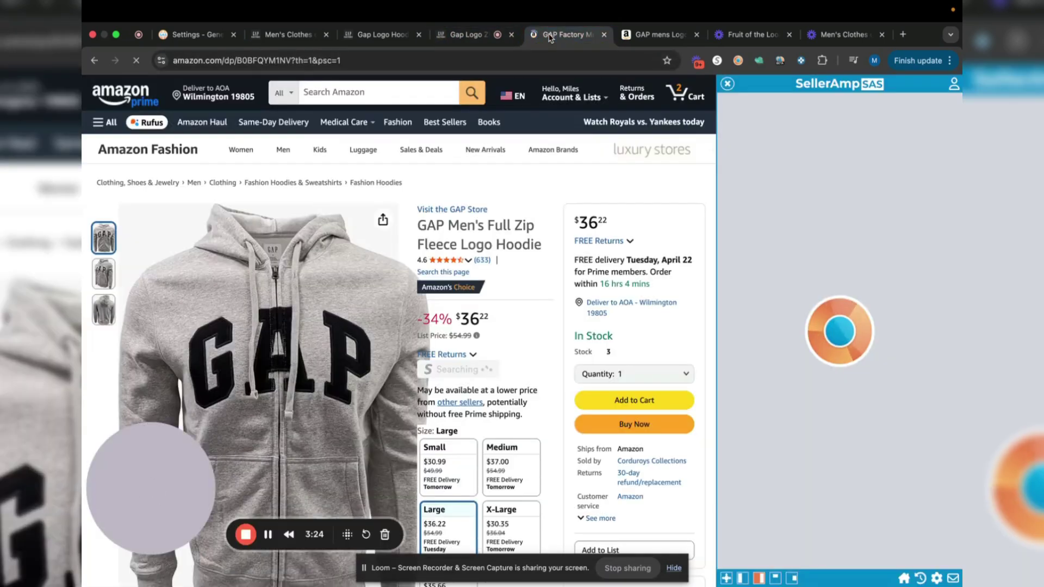
{"action": "type", "text": "25"}
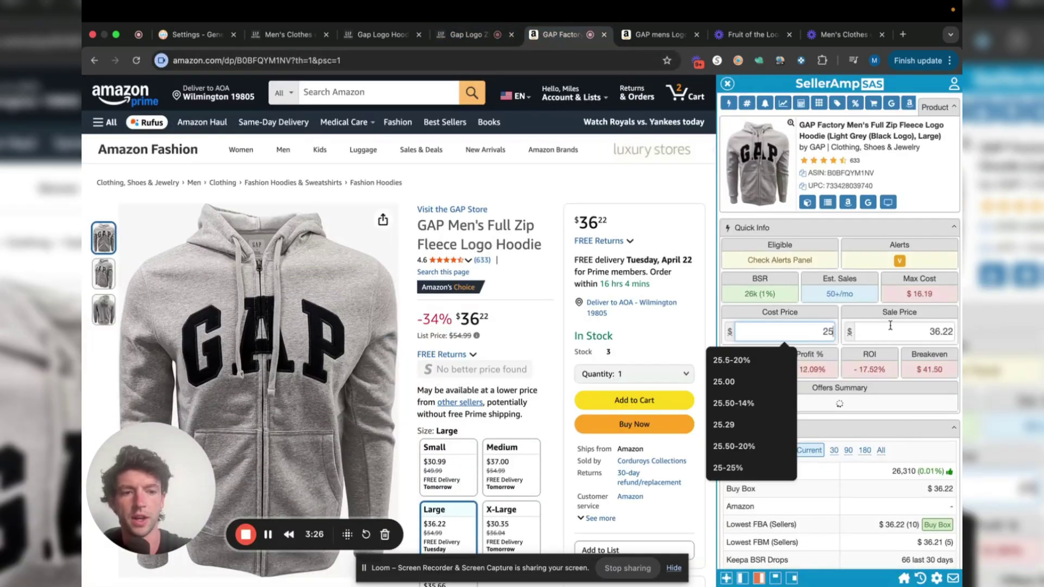
{"action": "left_click_drag", "start_coordinate": [190, 440], "coordinate": [639, 290]}
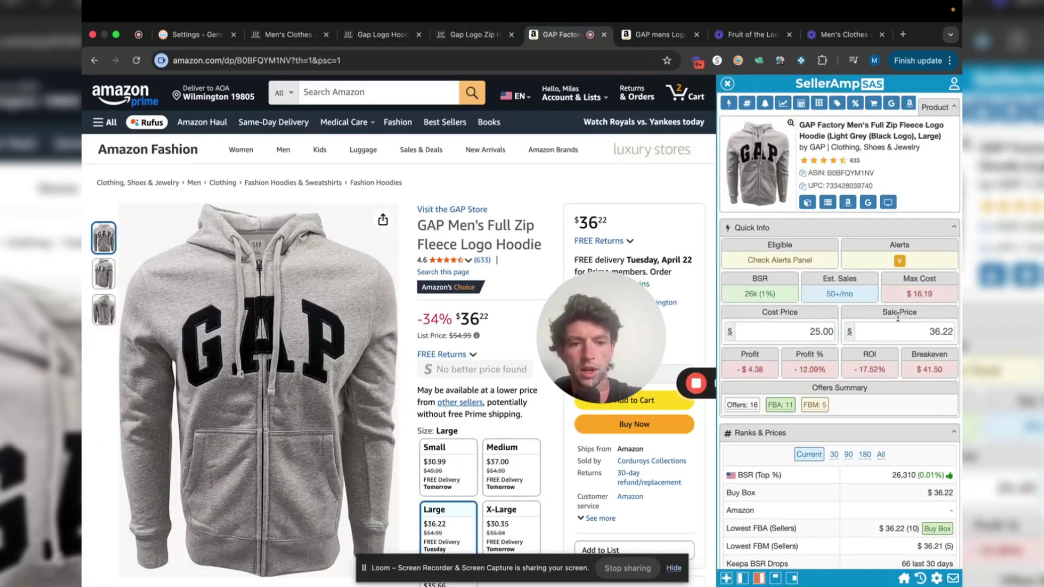
Reduce the Light Grey Large hoodie's SellerAmp cost price by two stacked 20% discounts.
{"action": "type", "text": "-20%-20%"}
{"action": "key", "text": "Return"}
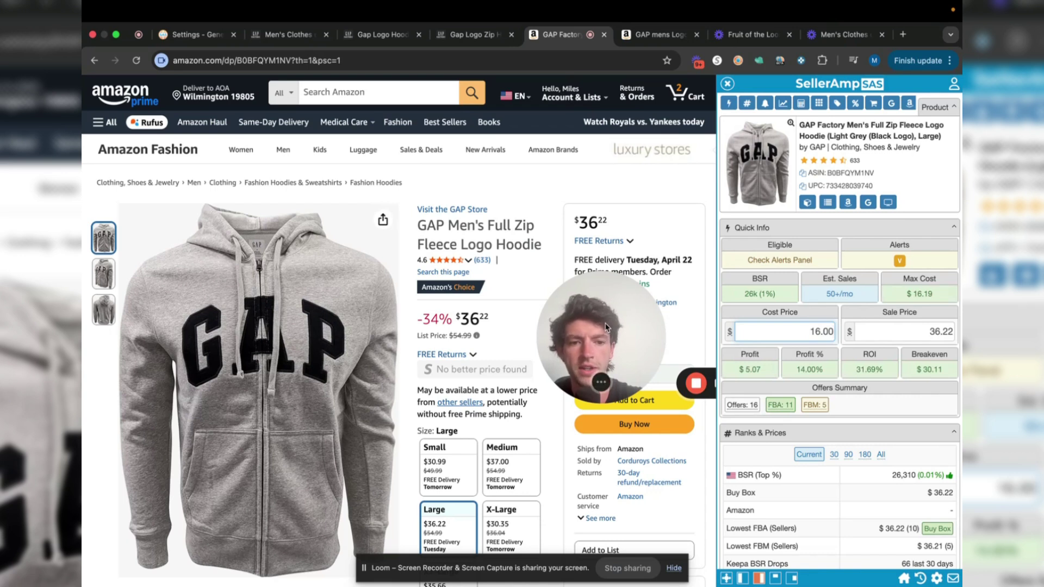
{"action": "left_click_drag", "start_coordinate": [607, 327], "coordinate": [639, 327]}
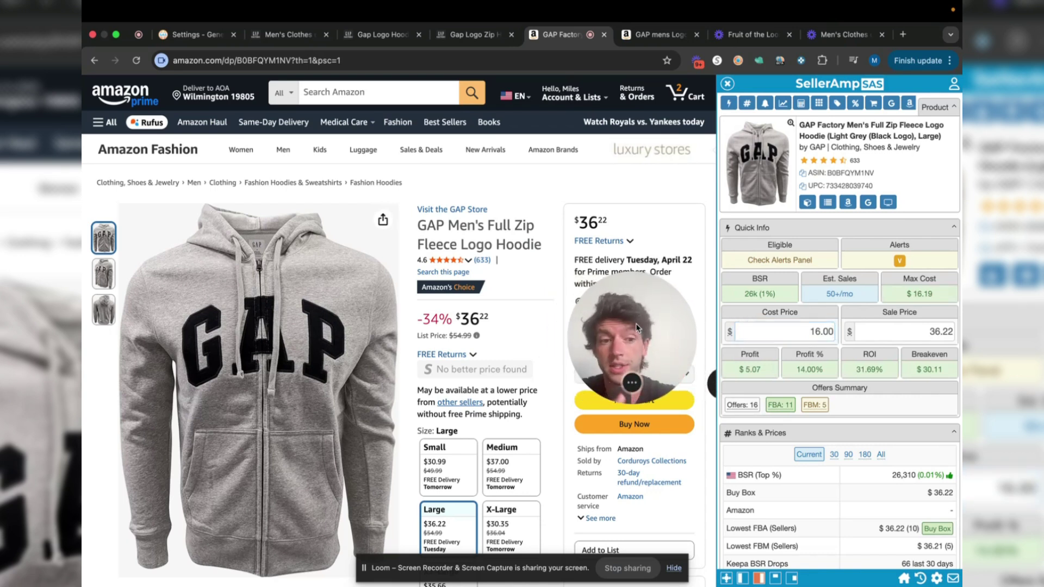
{"action": "left_click_drag", "start_coordinate": [636, 323], "coordinate": [153, 501]}
Check the hoodie's Keepa price history and set its SellerAmp sale price to 38.
{"action": "scroll", "coordinate": [481, 344], "scroll_direction": "down", "scroll_amount": 8}
{"action": "scroll", "coordinate": [480, 344], "scroll_direction": "down", "scroll_amount": 7}
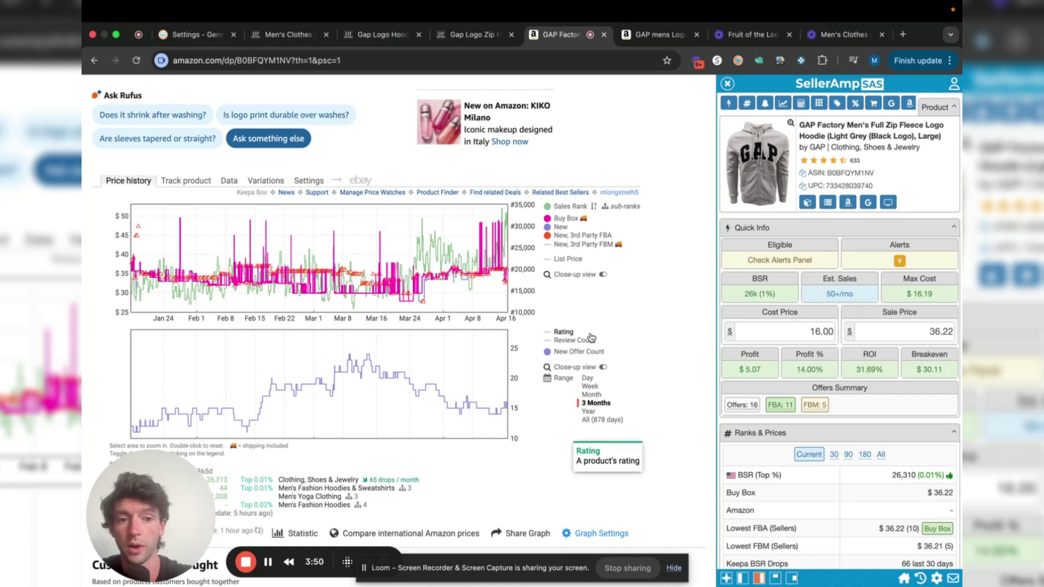
{"action": "type", "text": "38"}
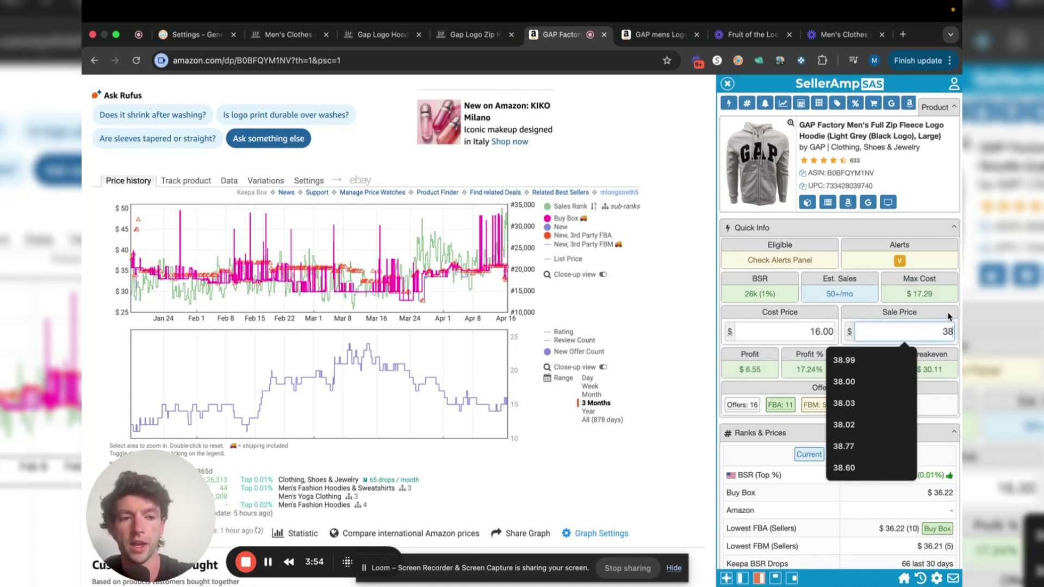
{"action": "left_click", "coordinate": [950, 317]}
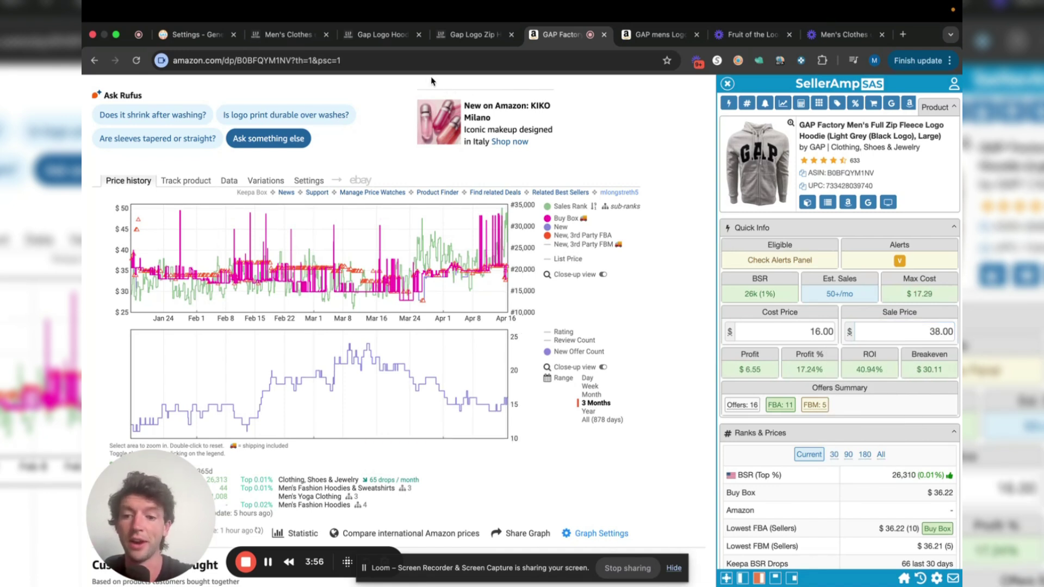
List the hoodie's variations in Keepa, select New charcoal grey on the Gap Factory hoodie page, and return to the Amazon listing.
{"action": "left_click", "coordinate": [267, 181]}
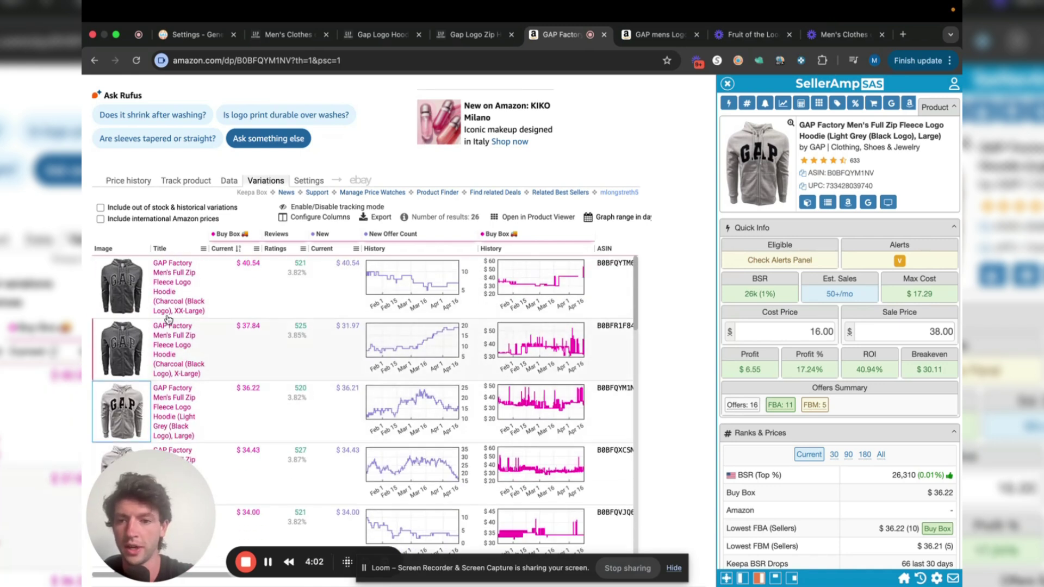
{"action": "left_click", "coordinate": [476, 35]}
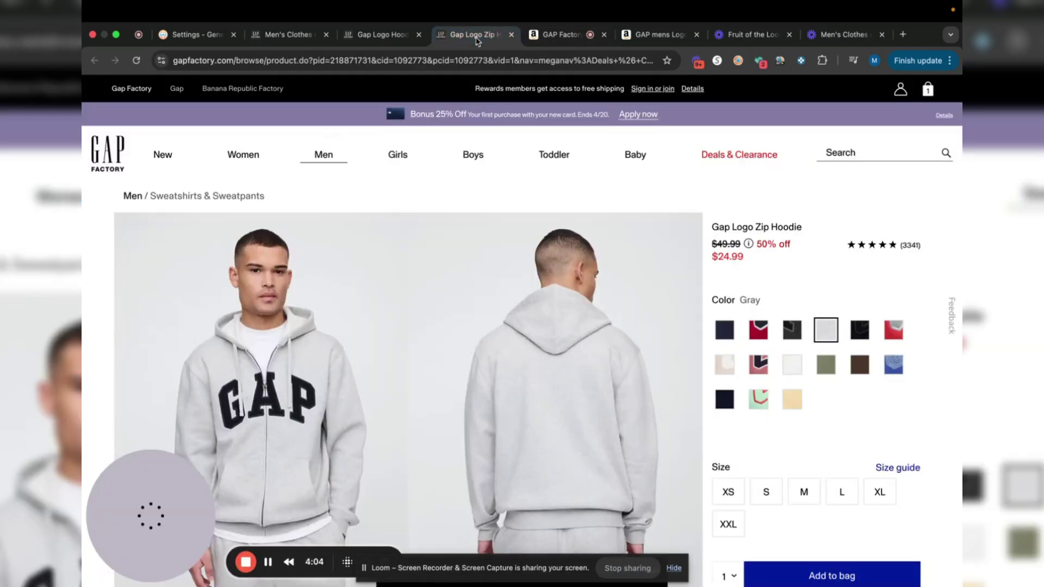
{"action": "left_click", "coordinate": [725, 329]}
{"action": "left_click", "coordinate": [792, 329]}
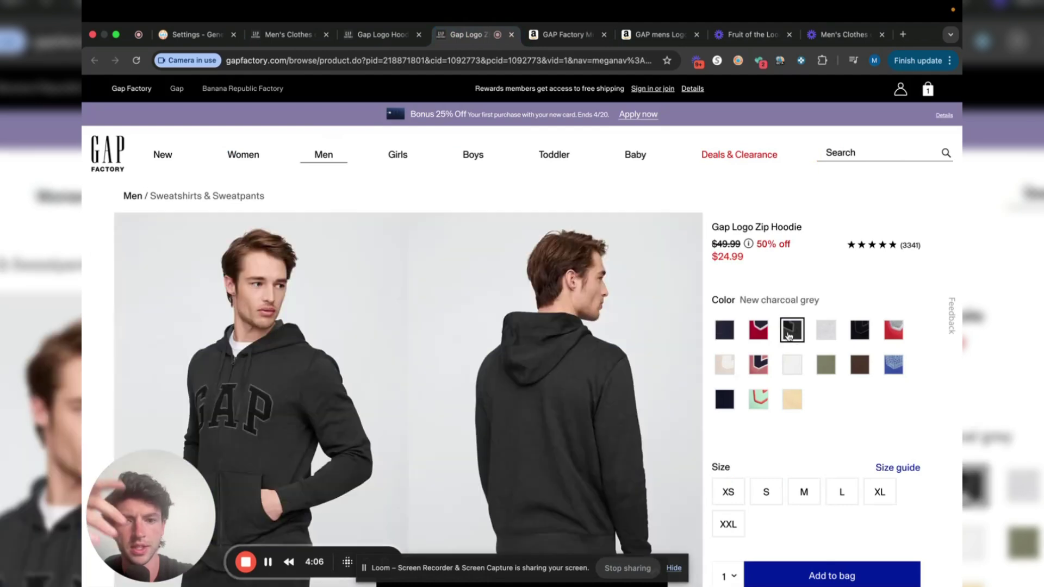
{"action": "left_click", "coordinate": [566, 36]}
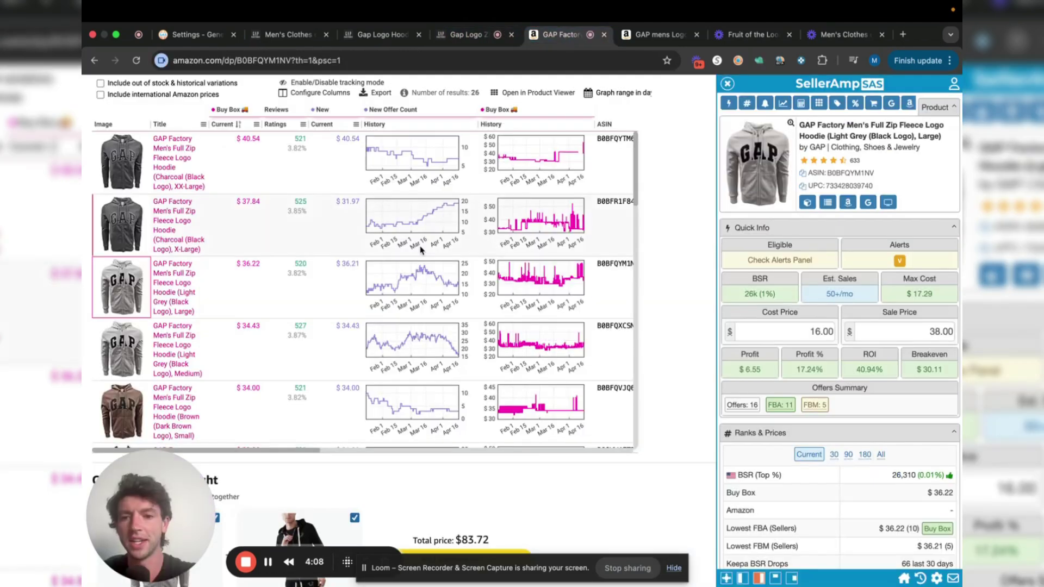
{"action": "left_click_drag", "start_coordinate": [167, 506], "coordinate": [414, 417]}
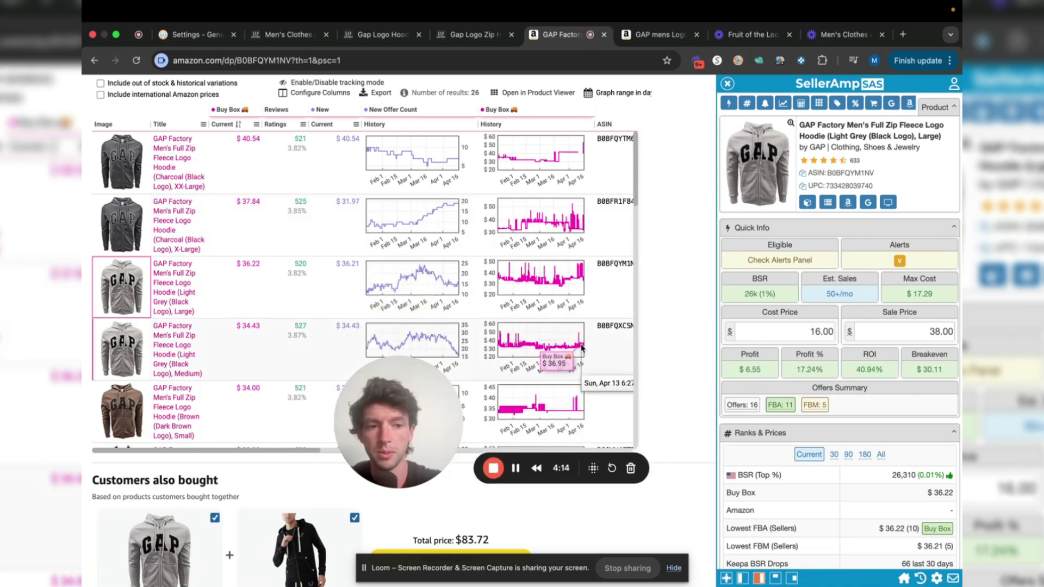
{"action": "left_click_drag", "start_coordinate": [423, 398], "coordinate": [549, 369]}
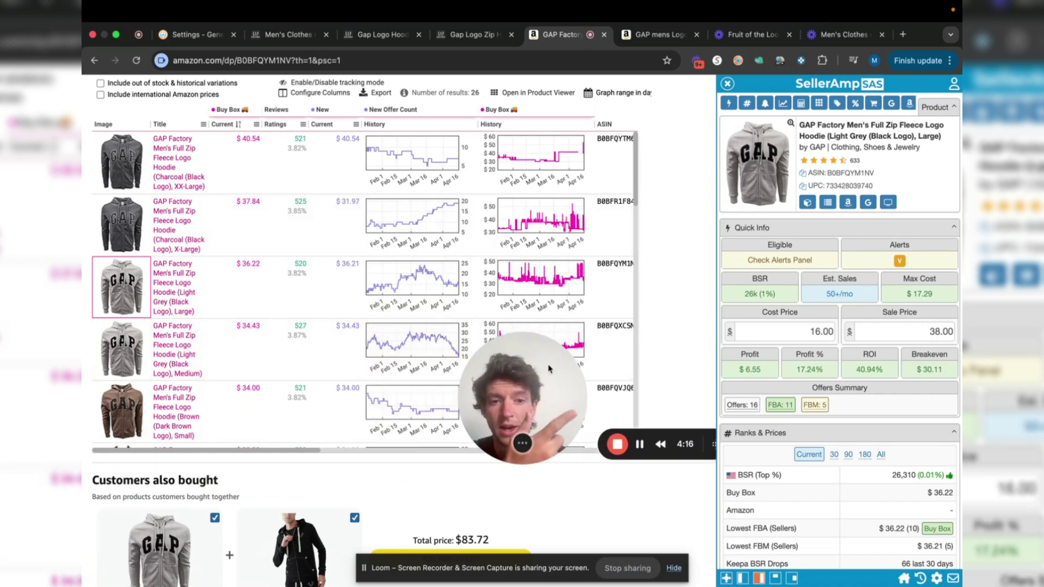